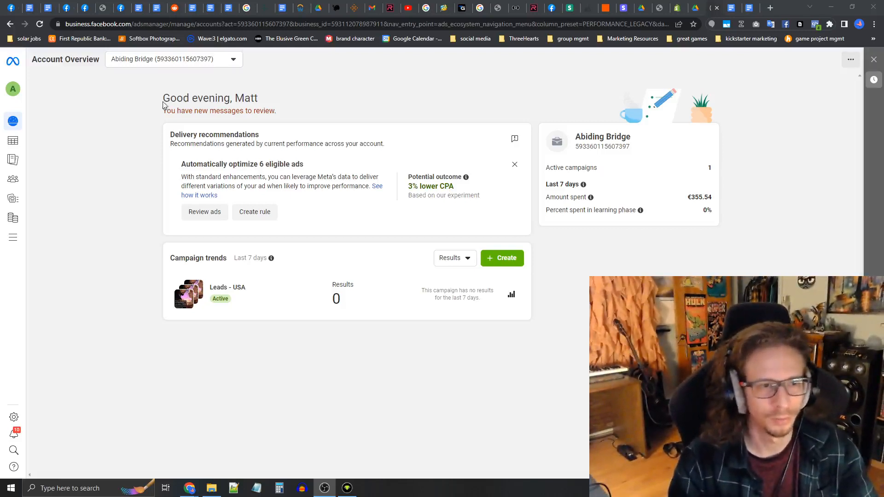
{"action": "left_click_drag", "start_coordinate": [162, 101], "coordinate": [295, 140]}
{"action": "left_click", "coordinate": [289, 138]}
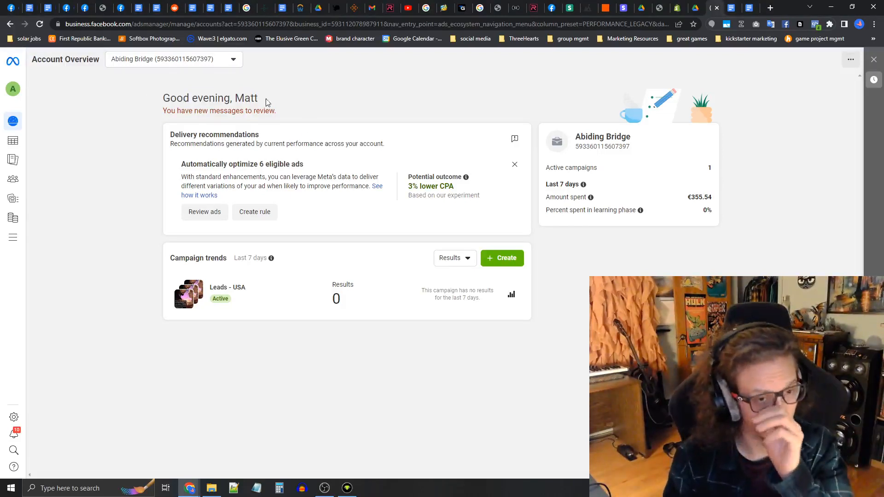
{"action": "mouse_move", "coordinate": [29, 133]}
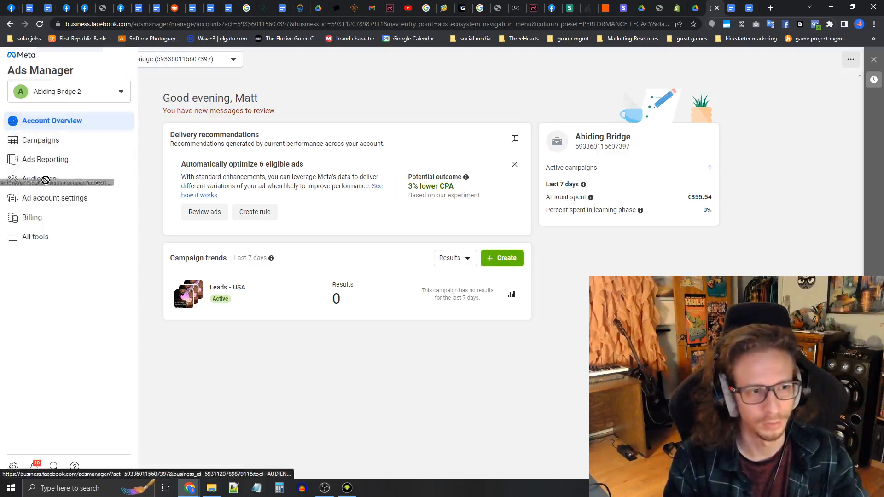
{"action": "left_click", "coordinate": [37, 237]}
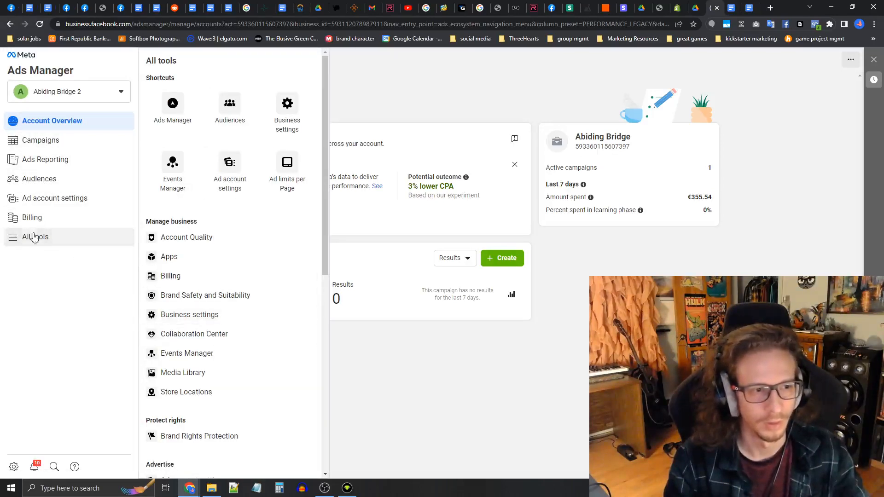
{"action": "left_click", "coordinate": [38, 237]}
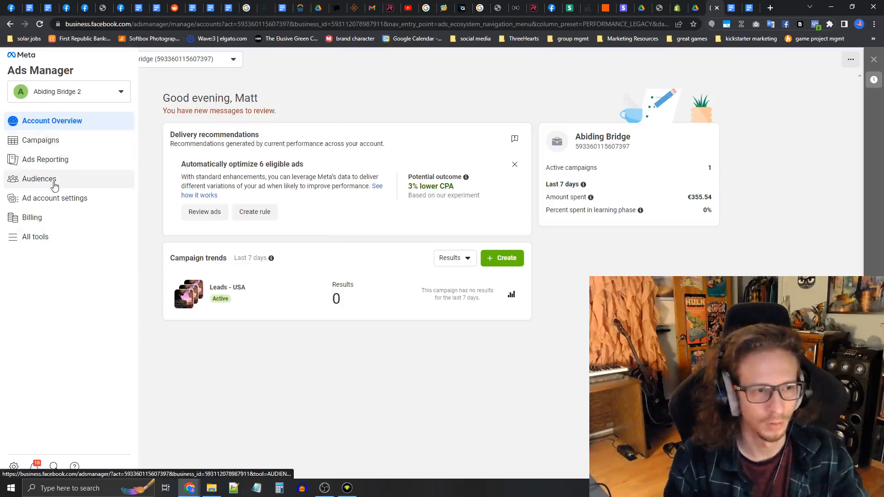
- Go through the campaigns area to the ad account's Audiences page
{"action": "left_click", "coordinate": [44, 146]}
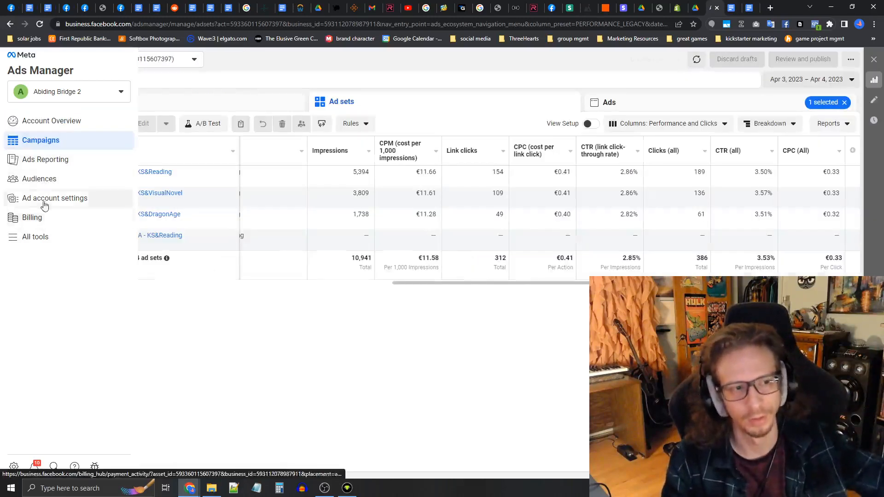
{"action": "left_click_drag", "start_coordinate": [41, 186], "coordinate": [40, 184]}
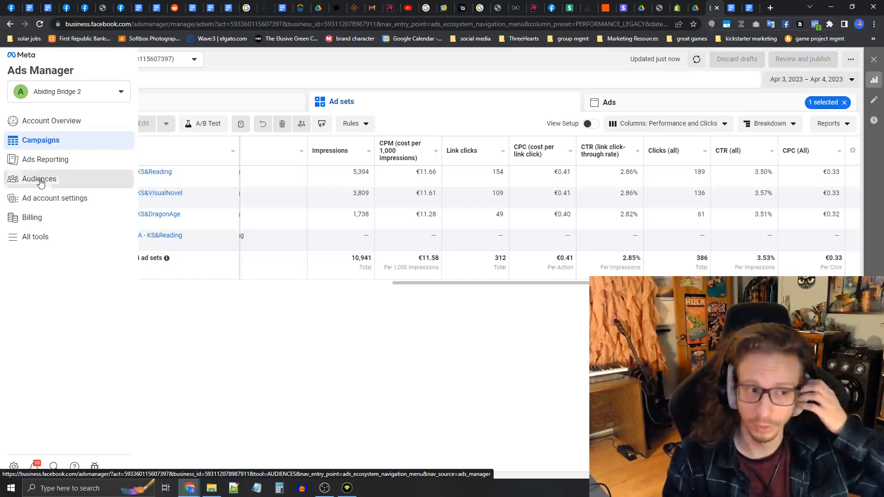
{"action": "left_click", "coordinate": [40, 183]}
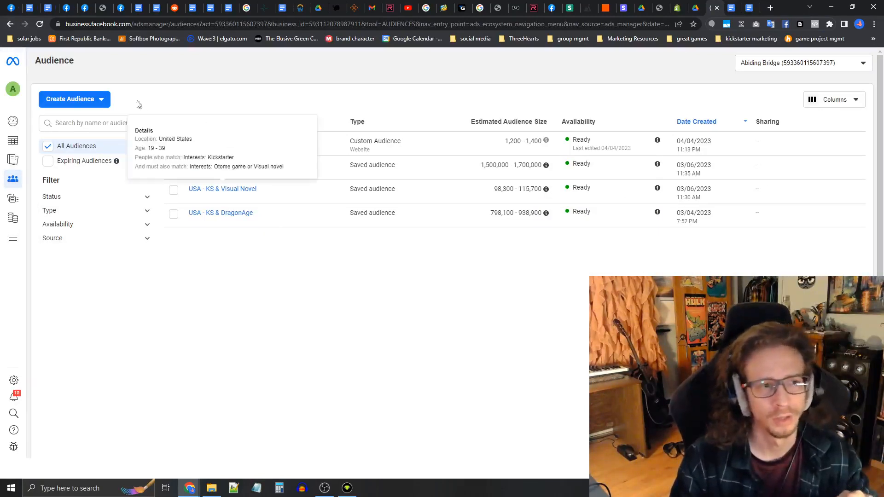
- Start a new custom audience and choose Website as its source
{"action": "left_click", "coordinate": [102, 100]}
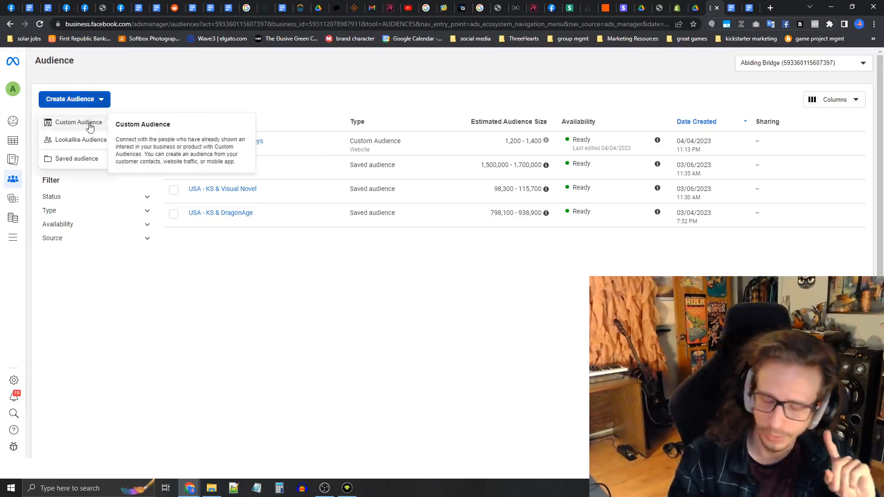
{"action": "left_click", "coordinate": [89, 126]}
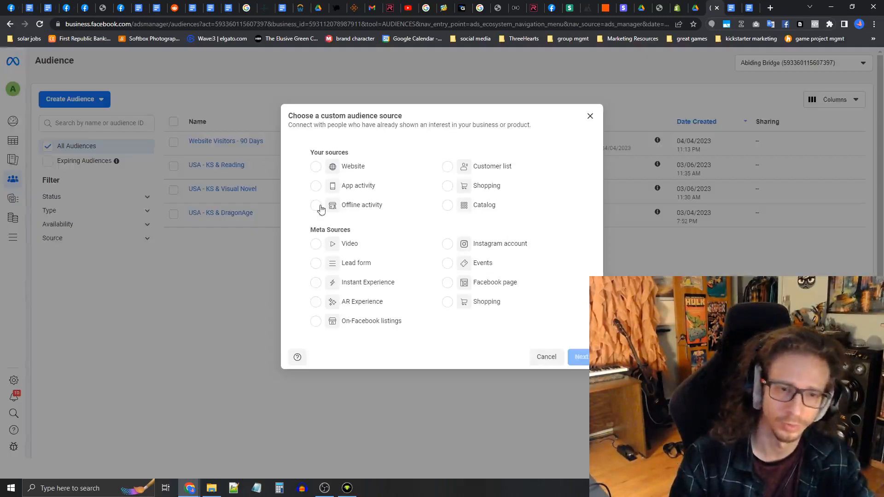
{"action": "left_click", "coordinate": [316, 169]}
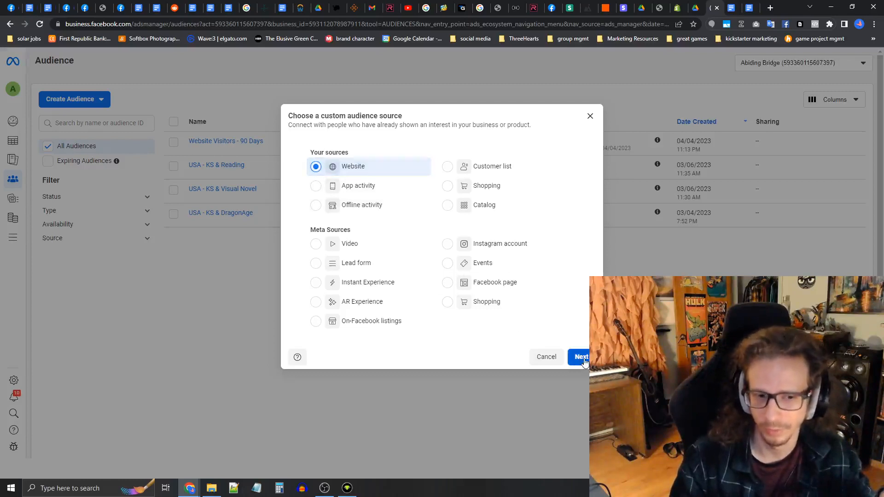
{"action": "left_click", "coordinate": [583, 359]}
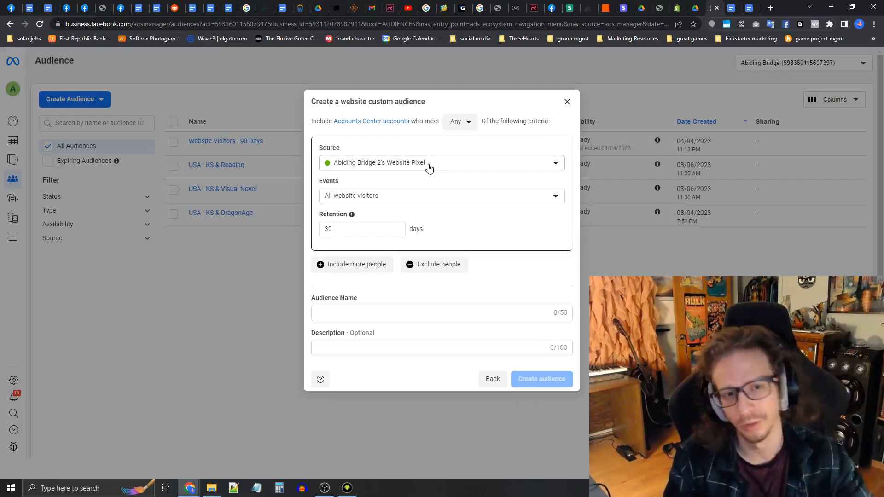
- Keep Abiding Bridge 2's Website Pixel as the audience source and set the retention to 90 days
{"action": "double_click", "coordinate": [329, 148]}
{"action": "left_click", "coordinate": [401, 169]}
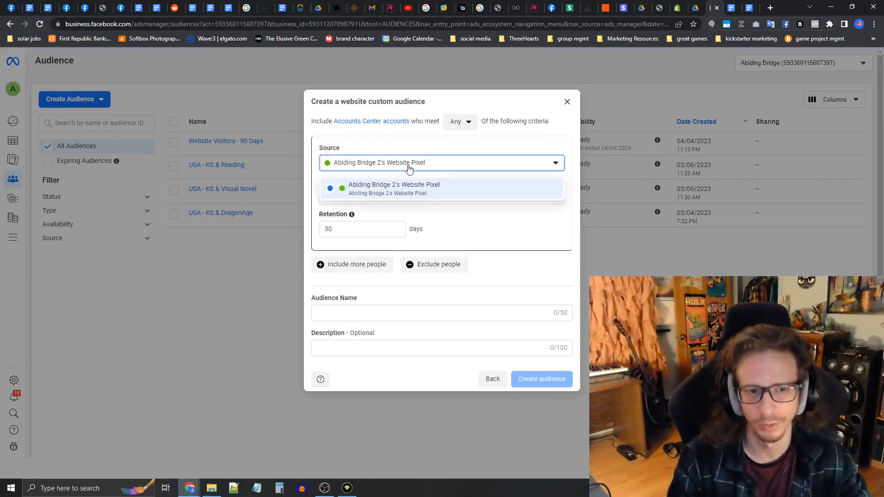
{"action": "left_click", "coordinate": [373, 185]}
{"action": "left_click_drag", "start_coordinate": [315, 184], "coordinate": [474, 225]}
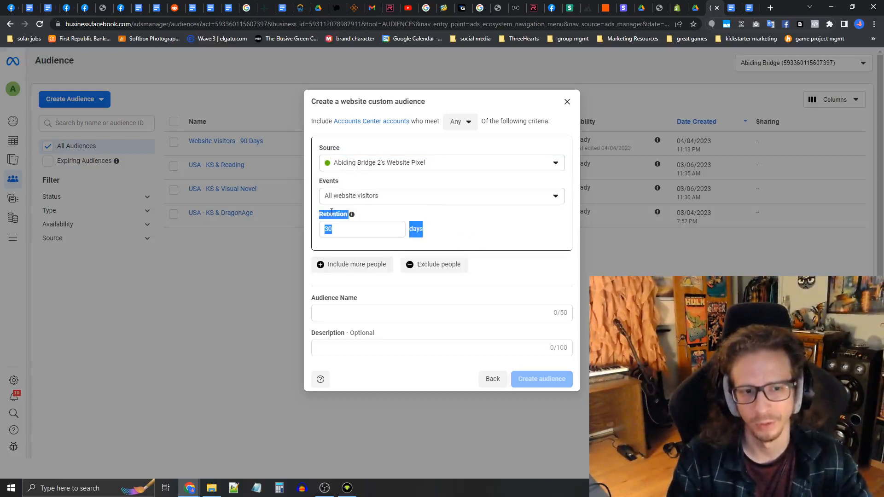
{"action": "left_click_drag", "start_coordinate": [352, 227], "coordinate": [304, 229]}
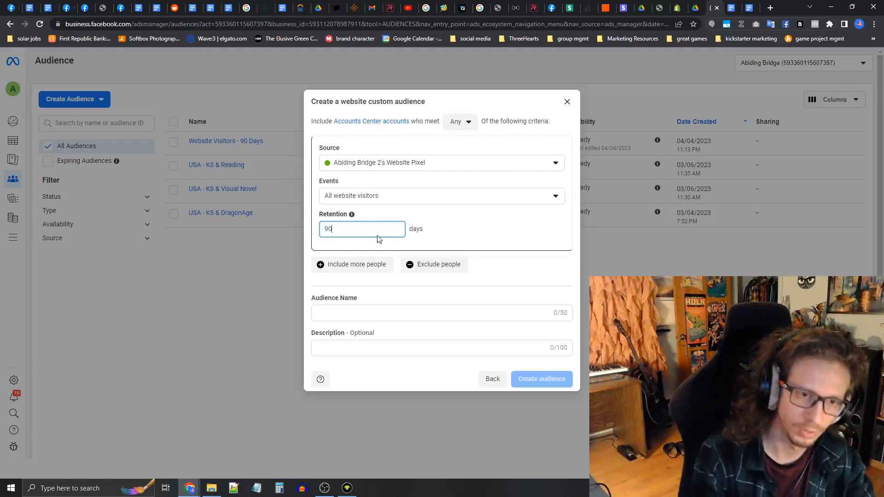
{"action": "left_click", "coordinate": [430, 236]}
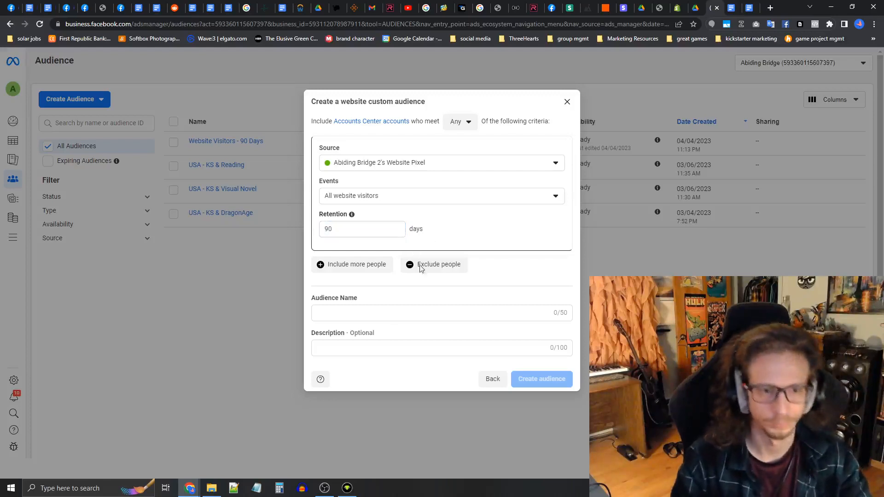
- Name the audience "Website Visitors - 90 Days" and close the form without creating it
{"action": "left_click", "coordinate": [375, 312]}
{"action": "type", "text": "Website Visitors - 90 Days"}
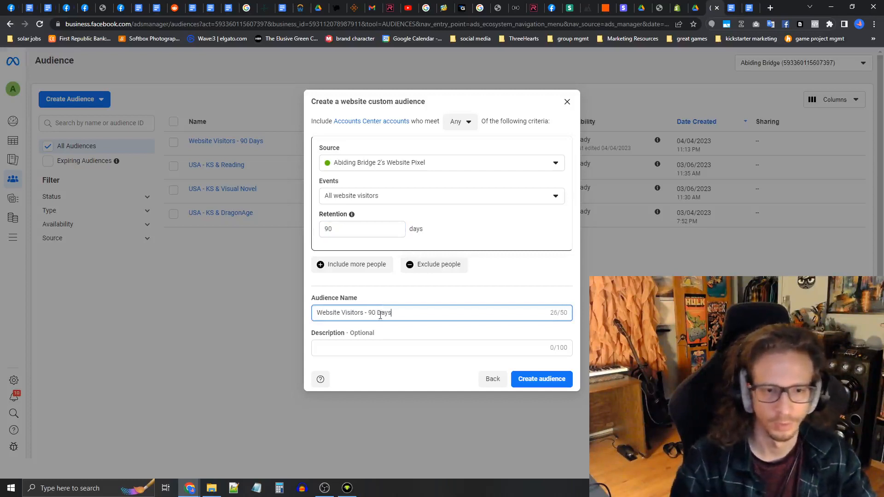
{"action": "left_click", "coordinate": [438, 300]}
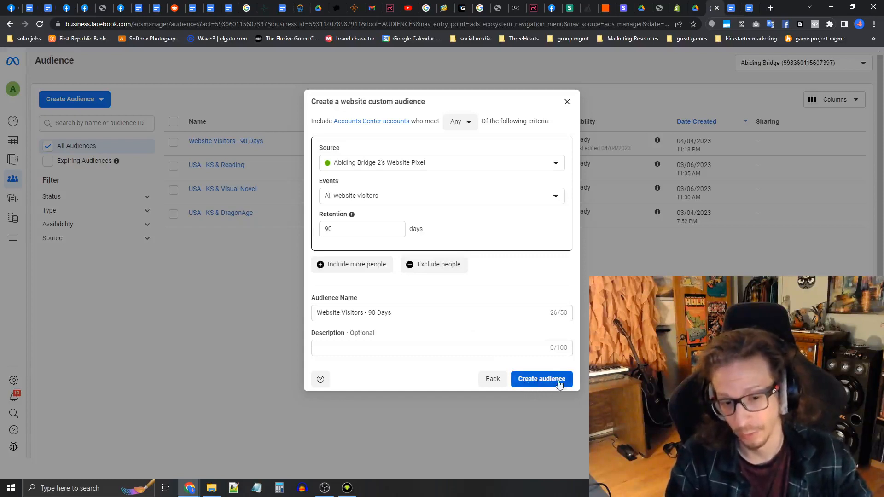
{"action": "left_click", "coordinate": [567, 102]}
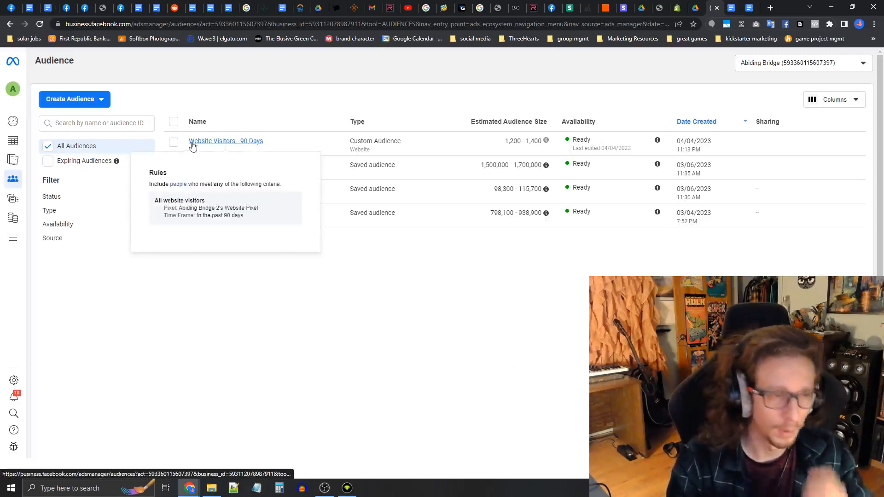
- Go to the campaigns list, select the Leads - USA campaign and show its ad sets
{"action": "mouse_move", "coordinate": [14, 122]}
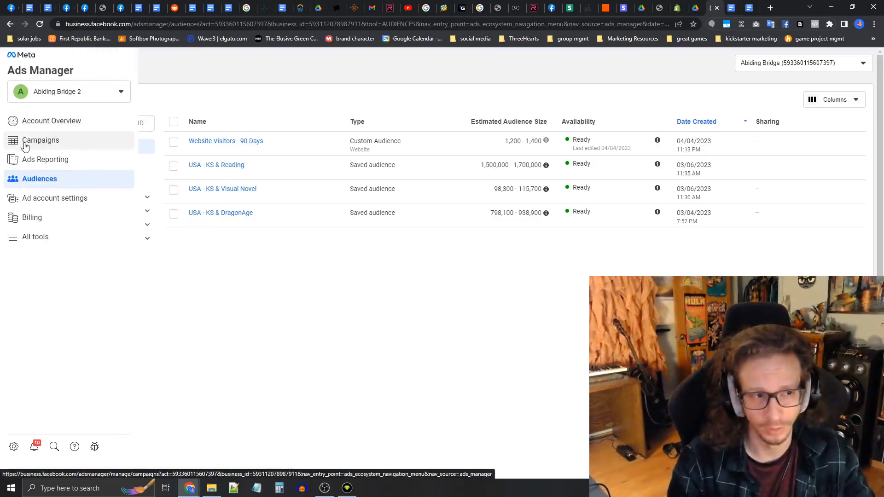
{"action": "left_click", "coordinate": [74, 146]}
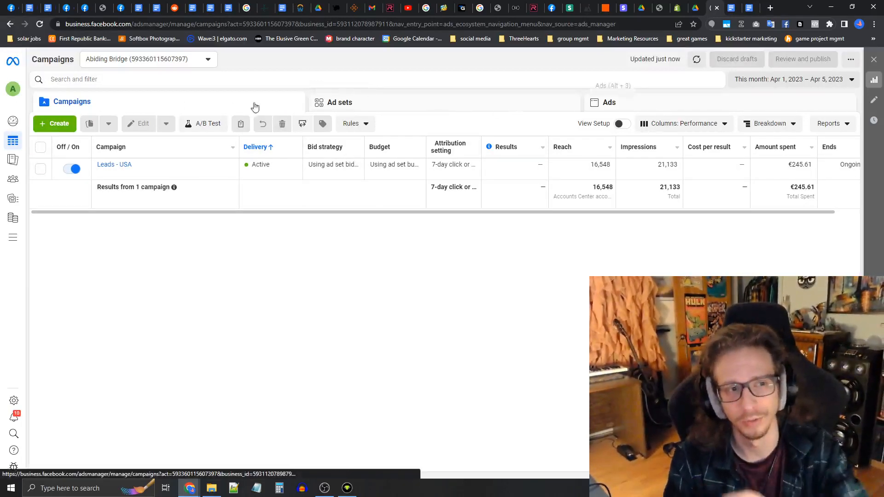
{"action": "left_click_drag", "start_coordinate": [211, 103], "coordinate": [663, 105]}
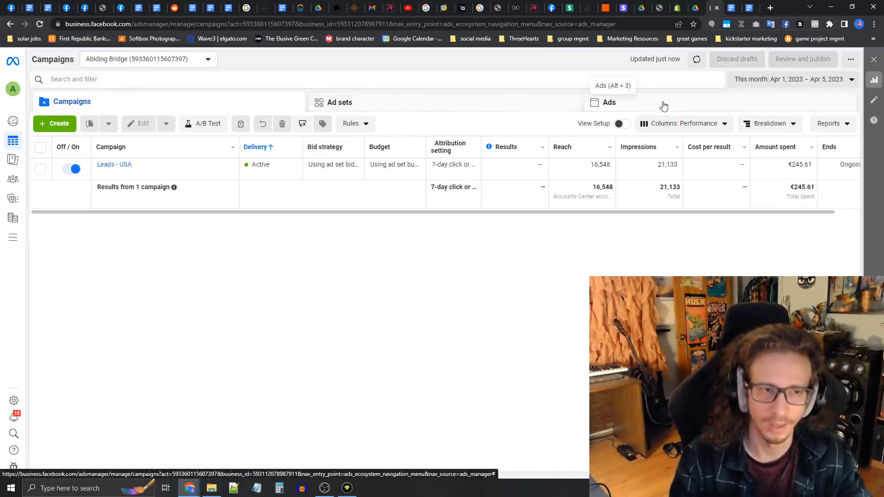
{"action": "left_click", "coordinate": [40, 170]}
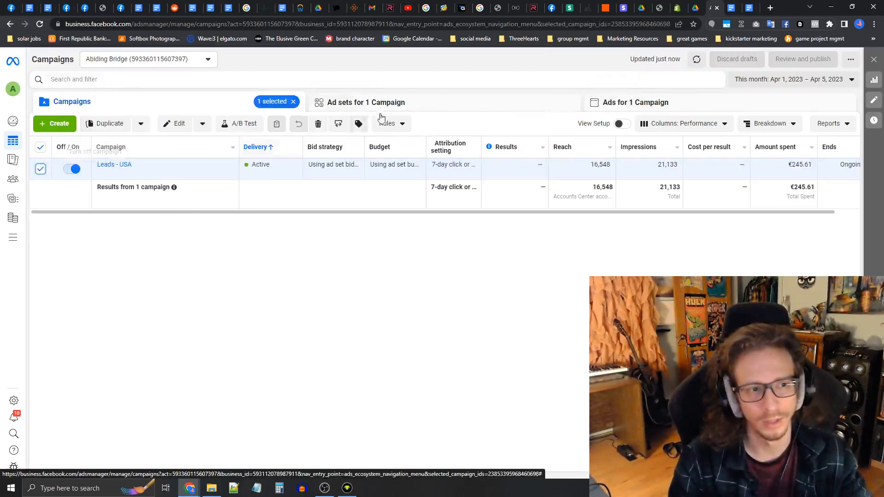
{"action": "left_click", "coordinate": [400, 102]}
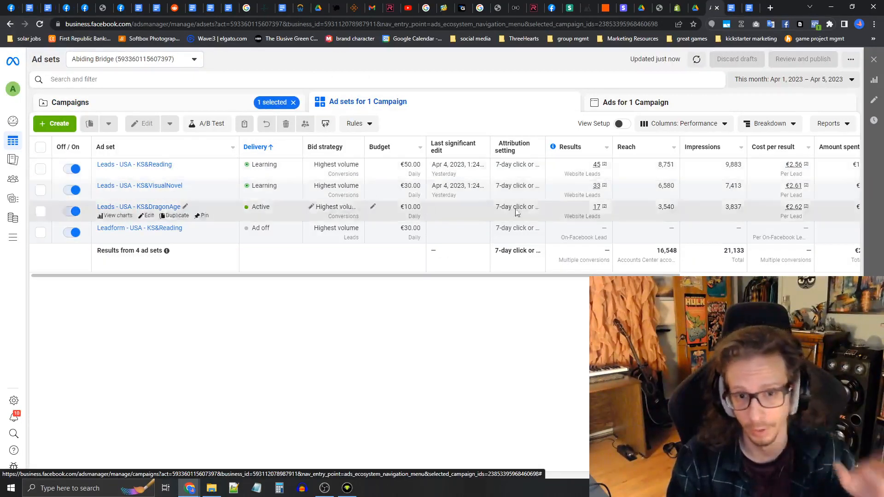
- View the ads inside the Leads - USA - KS&Reading ad set, and return to the ad sets list
{"action": "left_click", "coordinate": [40, 169]}
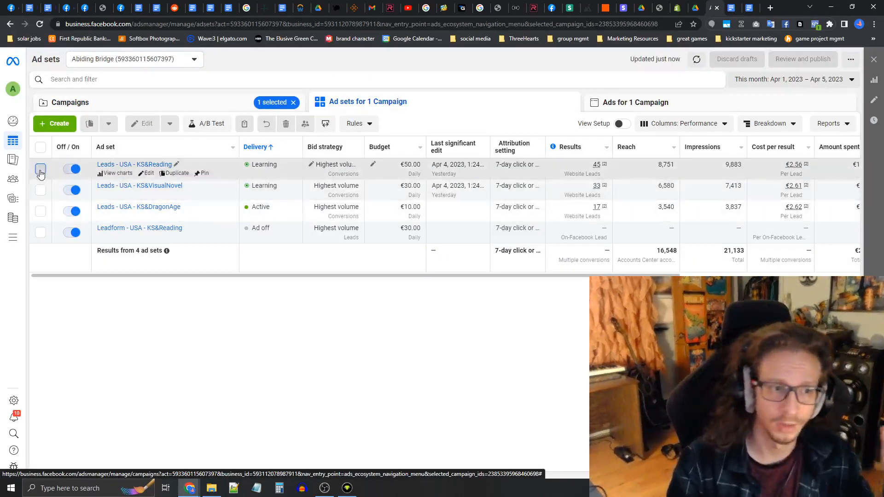
{"action": "left_click", "coordinate": [654, 102]}
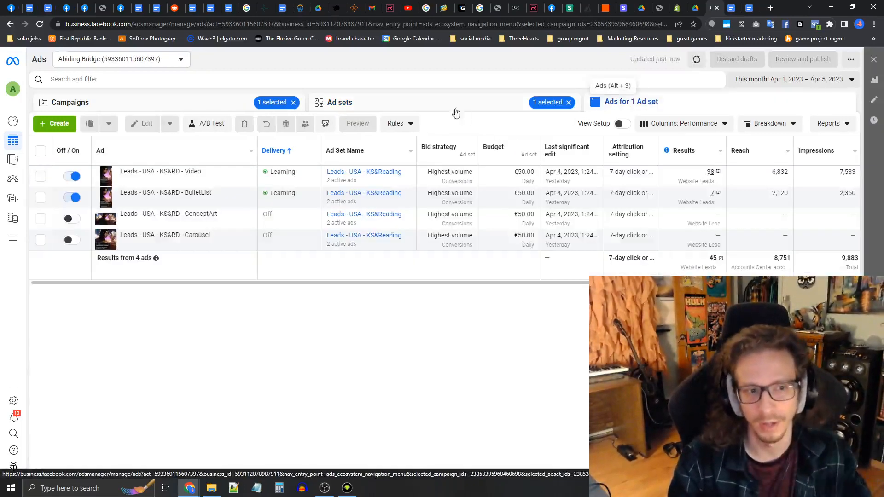
{"action": "left_click", "coordinate": [460, 109]}
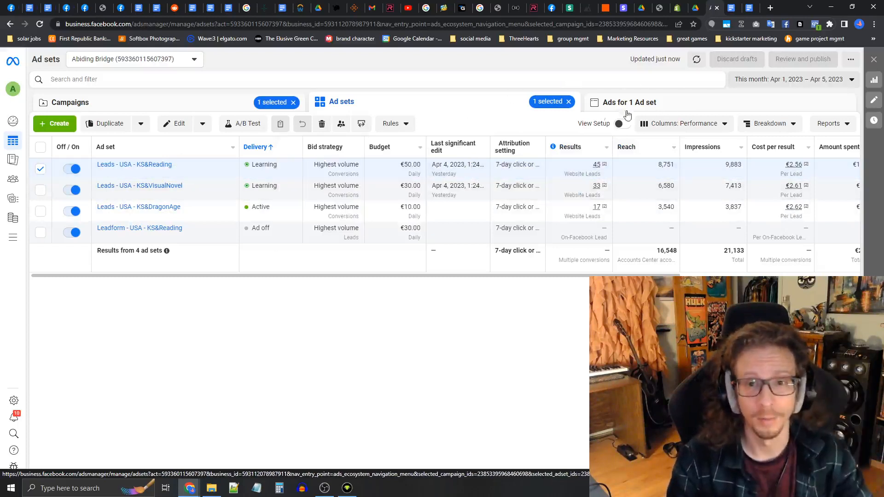
- Switch the ad sets table to the Performance and Clicks columns and bring the click metrics into view
{"action": "left_click", "coordinate": [687, 123]}
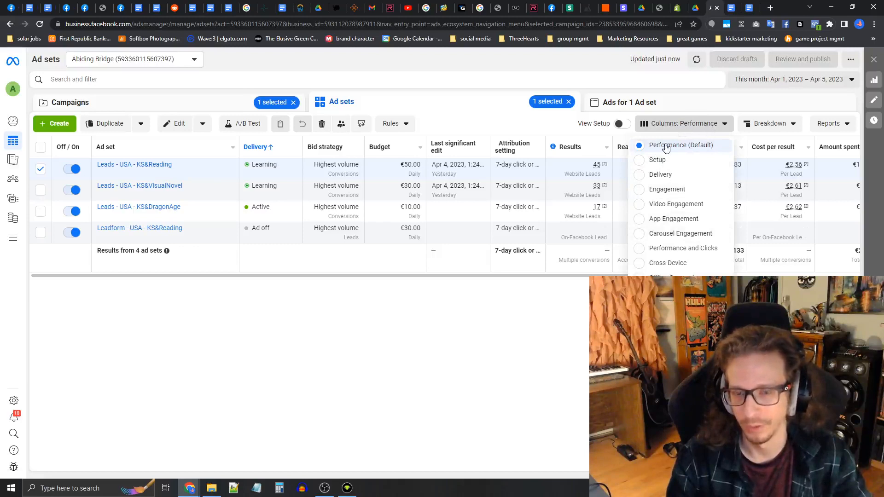
{"action": "left_click", "coordinate": [650, 250]}
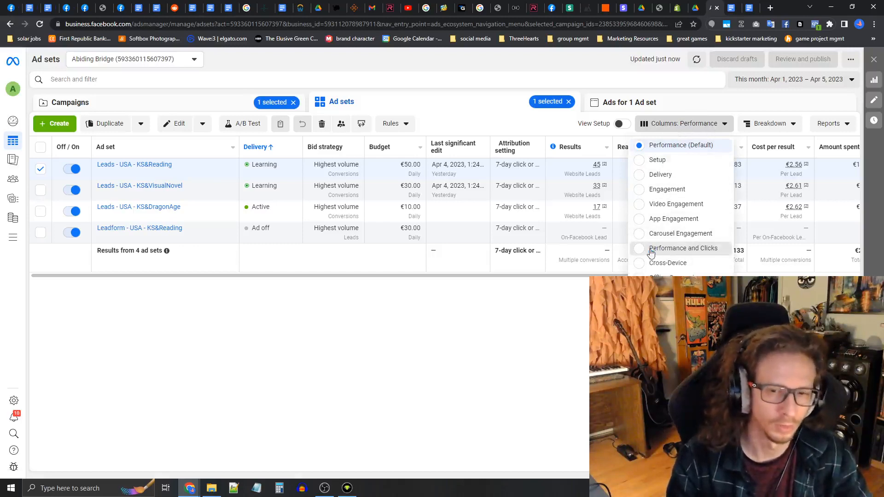
{"action": "left_click", "coordinate": [650, 250]}
{"action": "left_click_drag", "start_coordinate": [644, 282], "coordinate": [766, 276]}
{"action": "left_click_drag", "start_coordinate": [676, 282], "coordinate": [846, 282]}
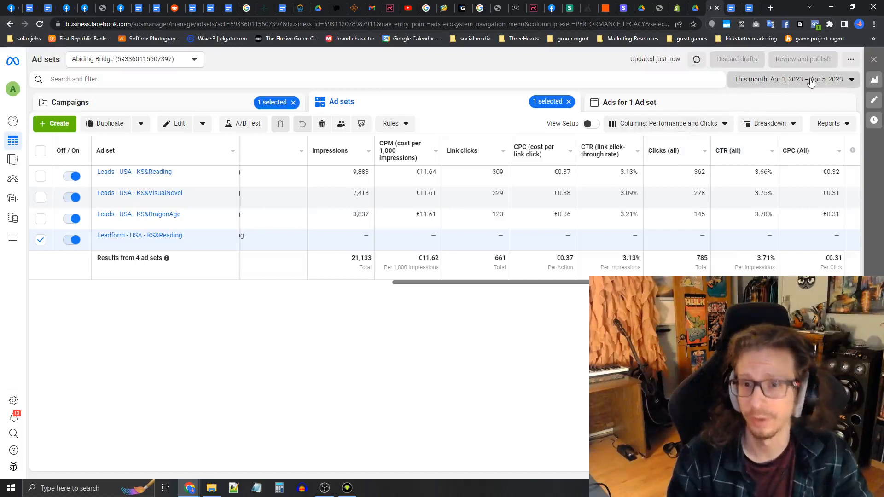
- Set the report's date range to Apr 3, 2023 – Apr 4, 2023 to view the ad sets' metrics
{"action": "left_click", "coordinate": [783, 83]}
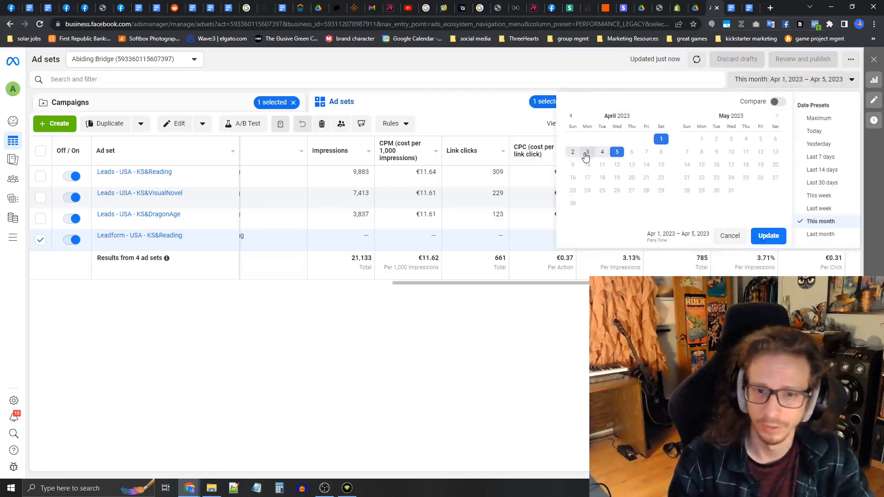
{"action": "left_click", "coordinate": [587, 153]}
{"action": "left_click", "coordinate": [603, 153]}
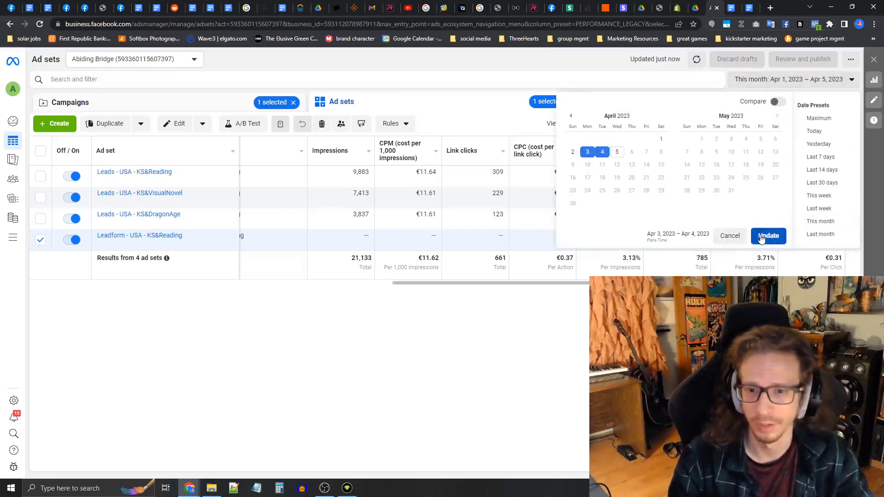
{"action": "left_click", "coordinate": [768, 236]}
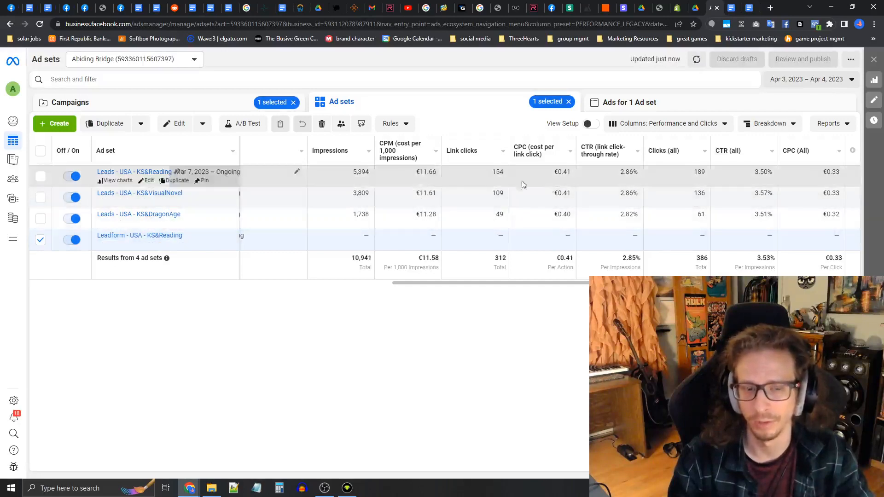
- Change the report's date range to Today to view the current day's ad set metrics
{"action": "left_click", "coordinate": [785, 80]}
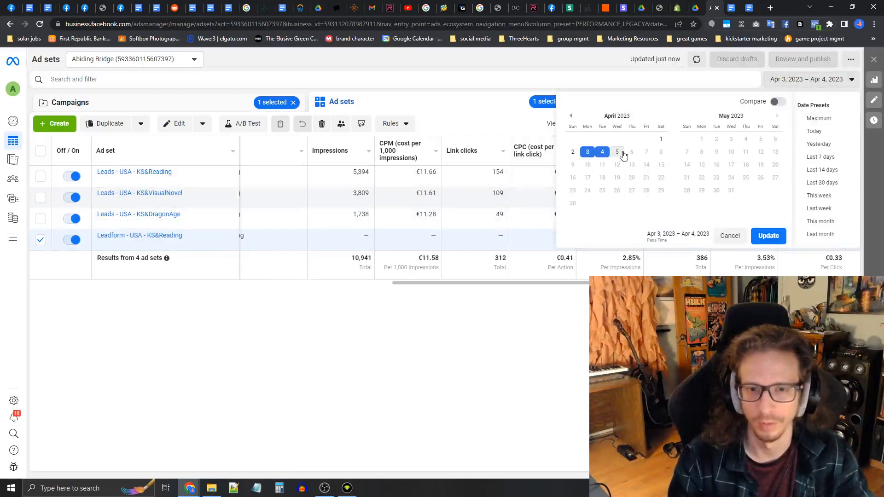
{"action": "left_click", "coordinate": [815, 130]}
{"action": "left_click", "coordinate": [768, 235]}
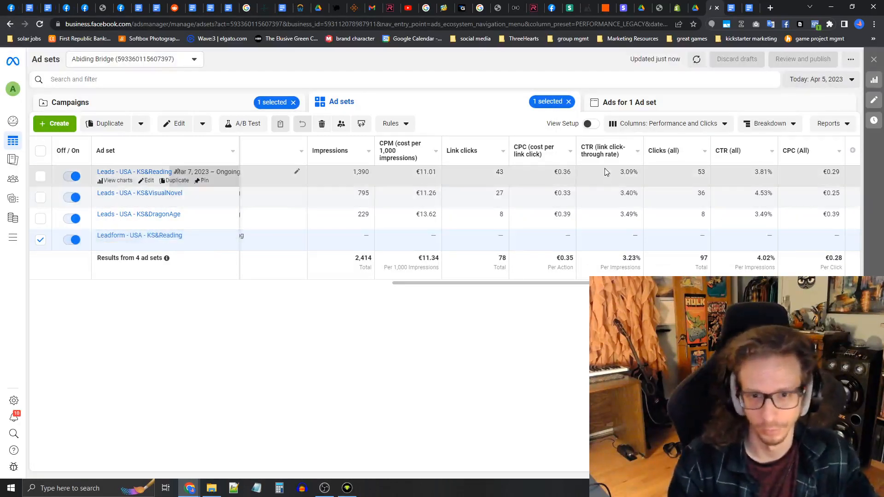
- Set the report's date range to Maximum and view the ad sets' results, reach, cost and amount spent
{"action": "left_click", "coordinate": [801, 79]}
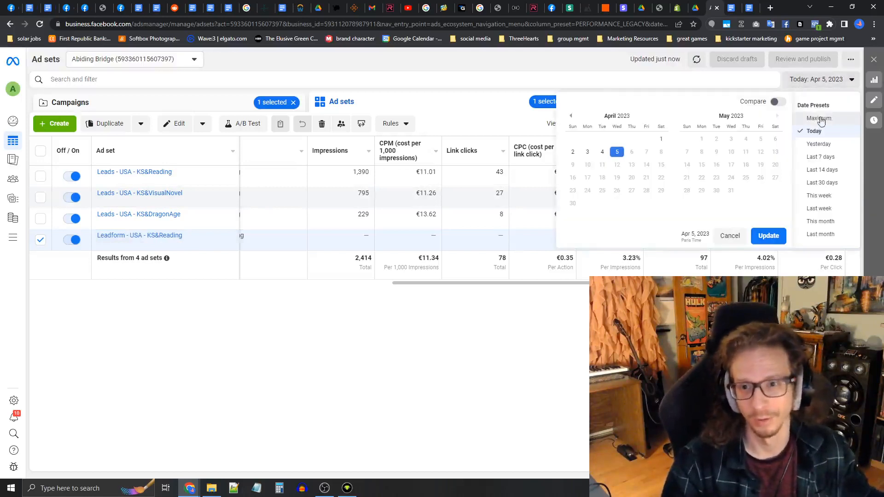
{"action": "left_click", "coordinate": [820, 119]}
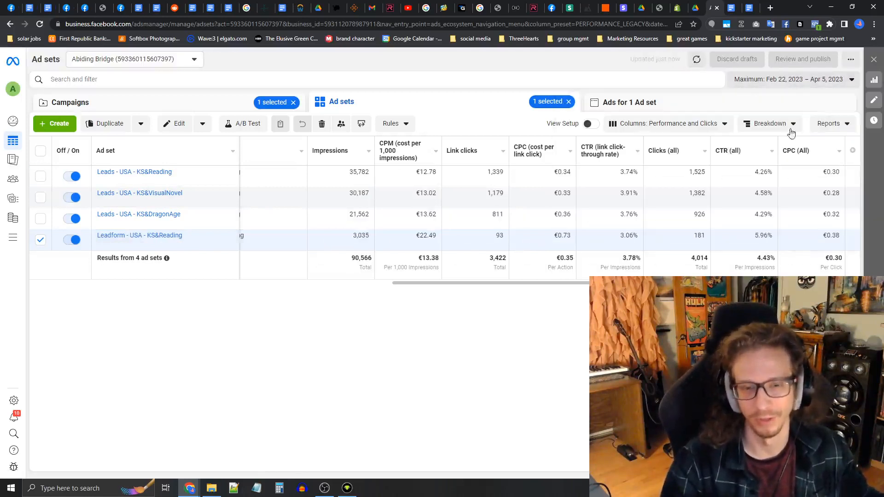
{"action": "left_click_drag", "start_coordinate": [568, 288], "coordinate": [181, 286]}
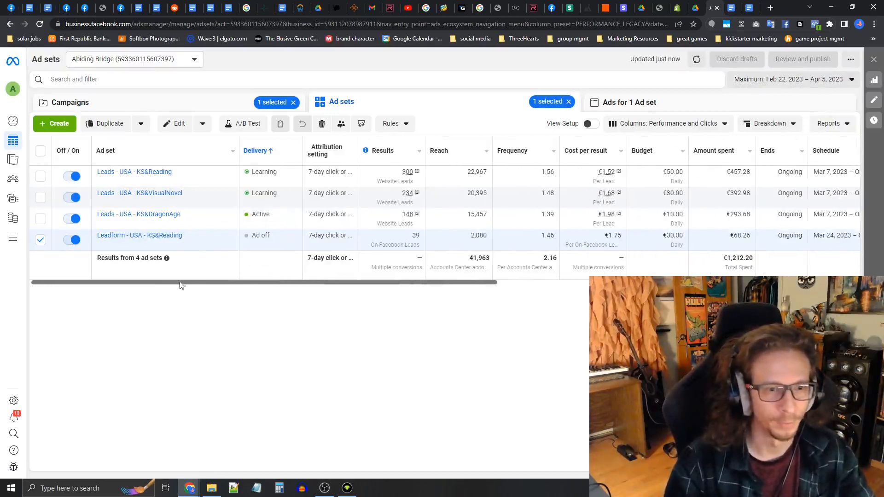
- Return to the campaigns list and create a new campaign with the Leads objective
{"action": "left_click", "coordinate": [181, 108]}
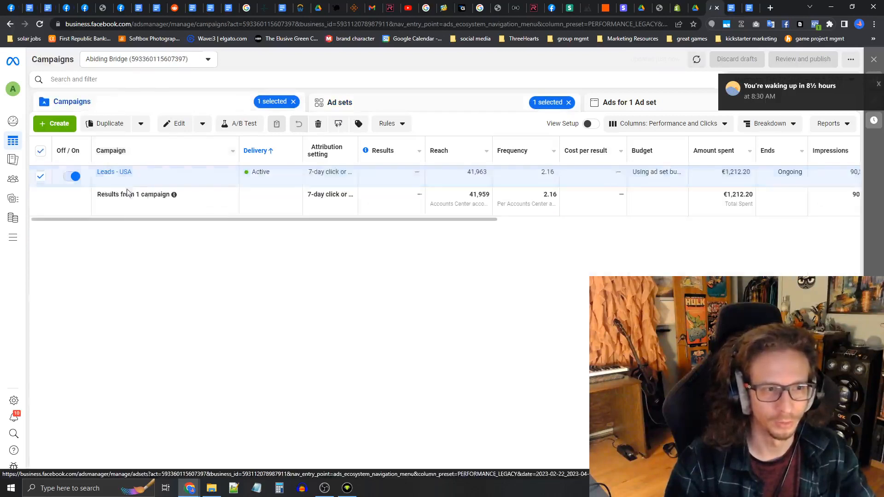
{"action": "left_click", "coordinate": [58, 124]}
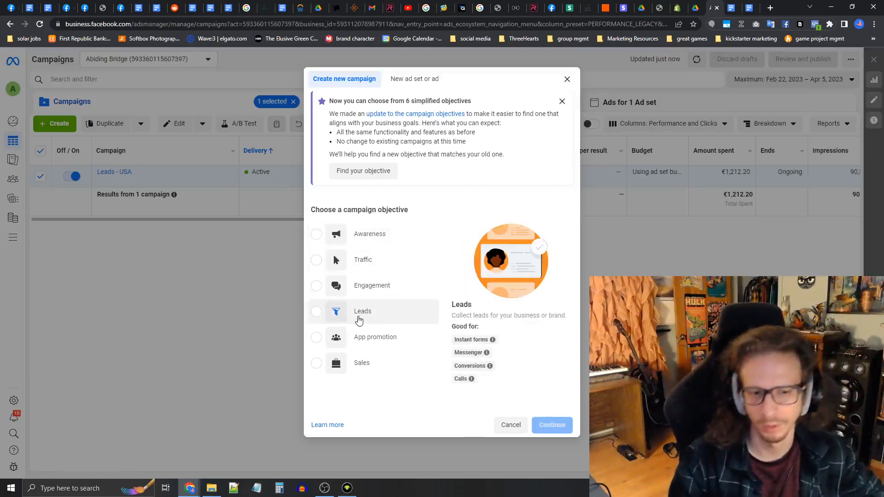
{"action": "left_click", "coordinate": [363, 321]}
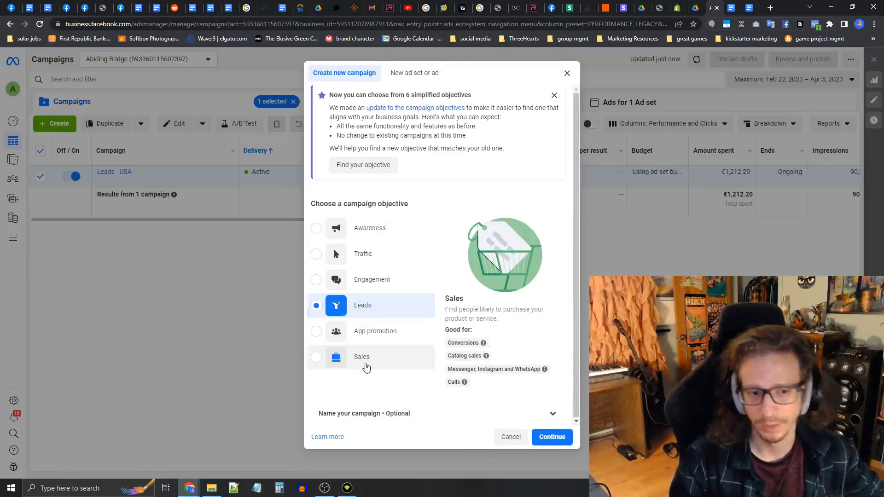
{"action": "left_click", "coordinate": [366, 367]}
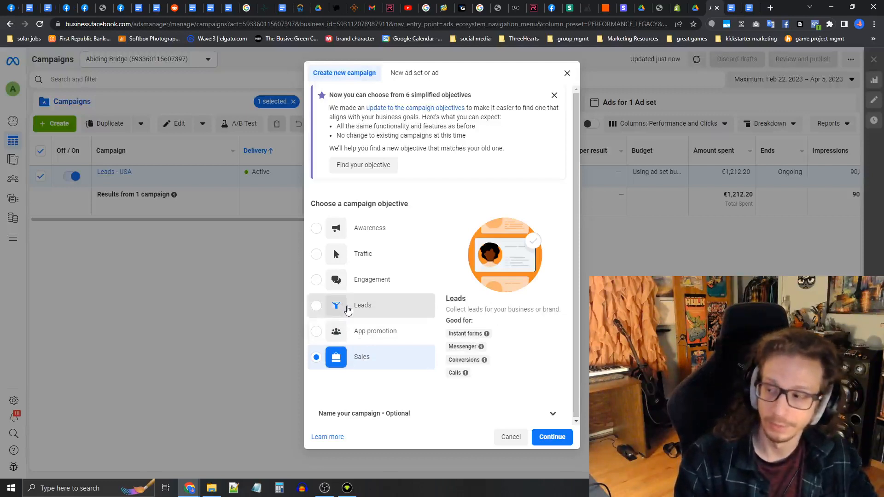
{"action": "left_click", "coordinate": [348, 309]}
{"action": "left_click", "coordinate": [546, 442]}
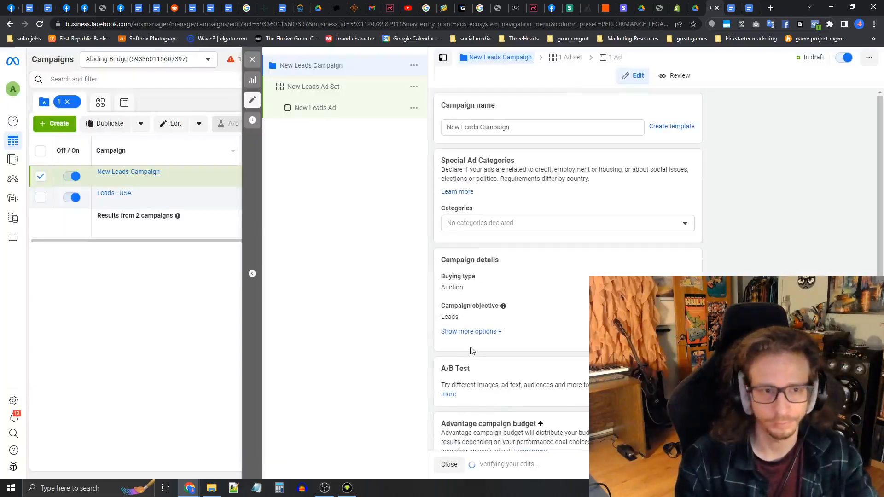
- Rename the new campaign as Lead Campaign
{"action": "left_click_drag", "start_coordinate": [539, 126], "coordinate": [413, 133]}
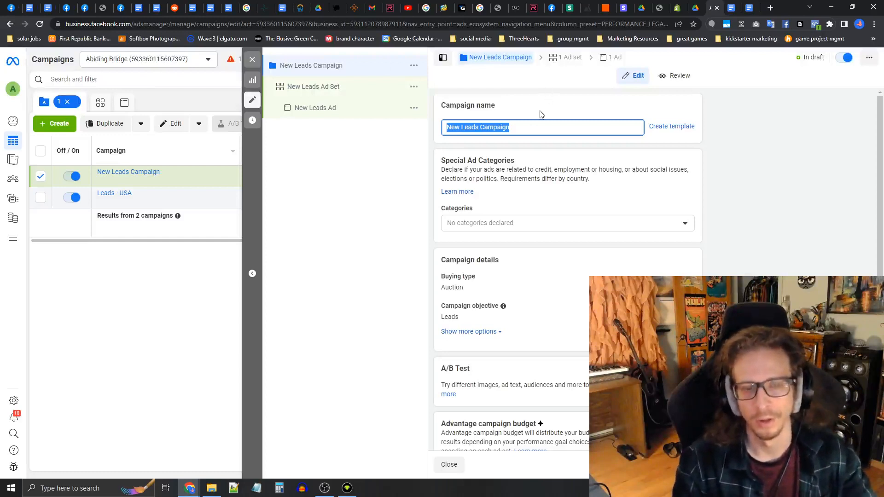
{"action": "left_click", "coordinate": [502, 164]}
{"action": "left_click_drag", "start_coordinate": [438, 107], "coordinate": [457, 395]}
{"action": "left_click", "coordinate": [500, 212]}
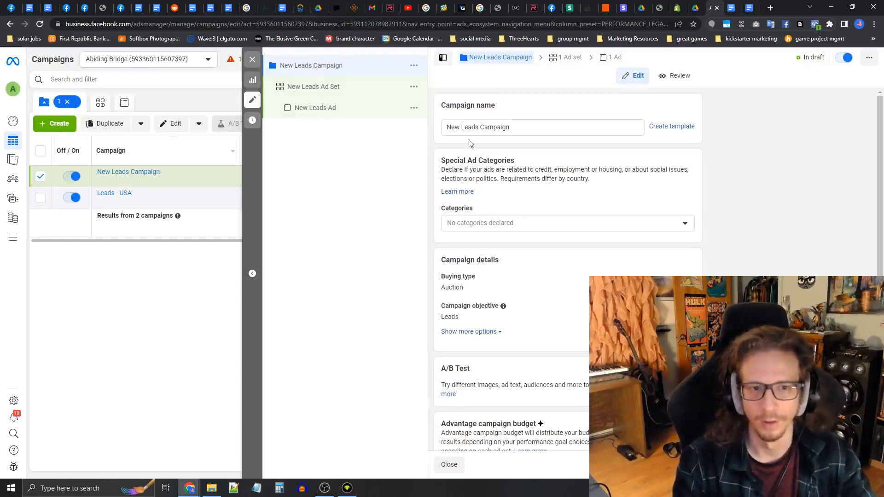
{"action": "left_click_drag", "start_coordinate": [537, 127], "coordinate": [435, 127]}
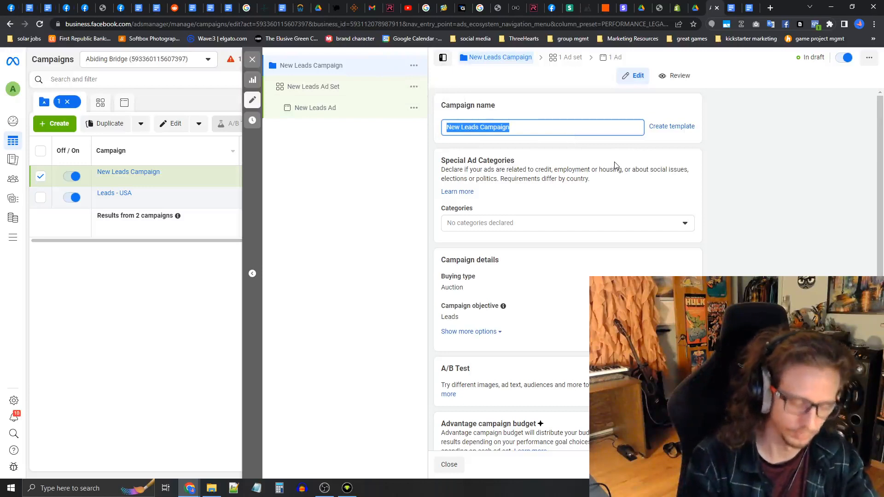
{"action": "type", "text": "Lead Camp"}
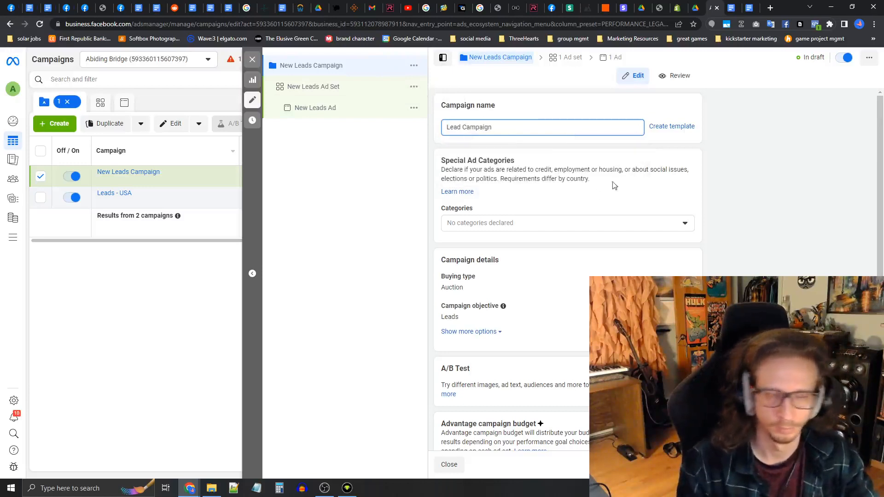
{"action": "left_click", "coordinate": [611, 182]}
{"action": "scroll", "coordinate": [594, 173], "scroll_direction": "down", "scroll_amount": 1}
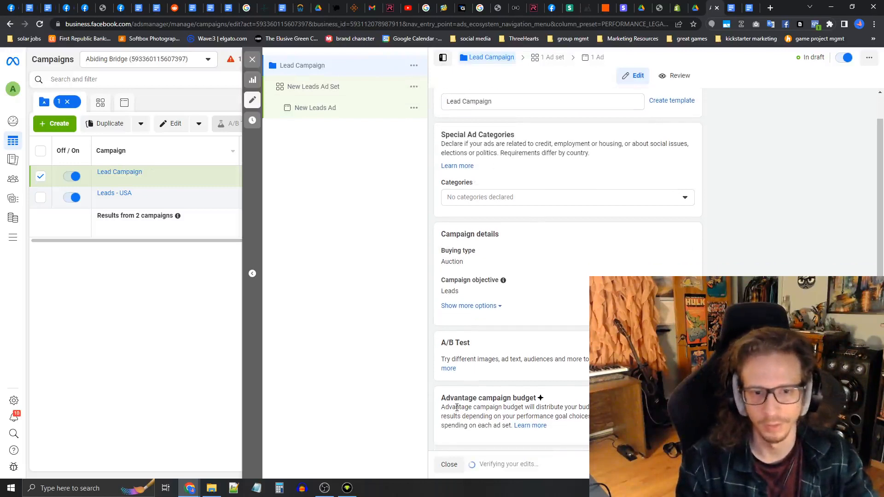
{"action": "scroll", "coordinate": [623, 267], "scroll_direction": "up", "scroll_amount": 1}
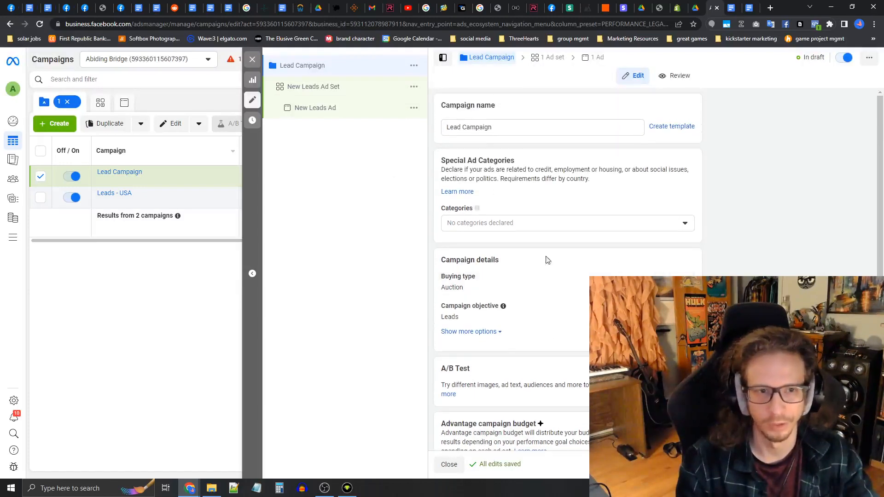
- Open the new campaign's ad set and rename it as Leads - USA - KS&Reading
{"action": "left_click", "coordinate": [319, 90]}
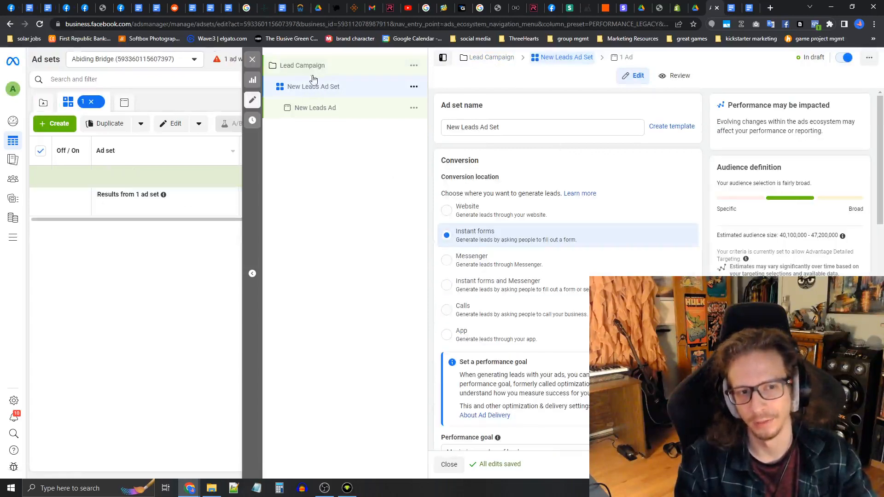
{"action": "left_click_drag", "start_coordinate": [520, 129], "coordinate": [443, 129]}
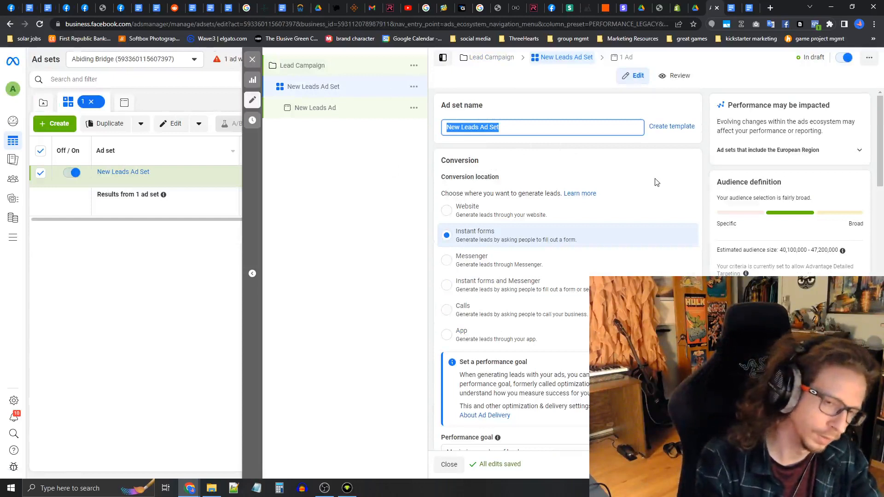
{"action": "type", "text": "Leads"}
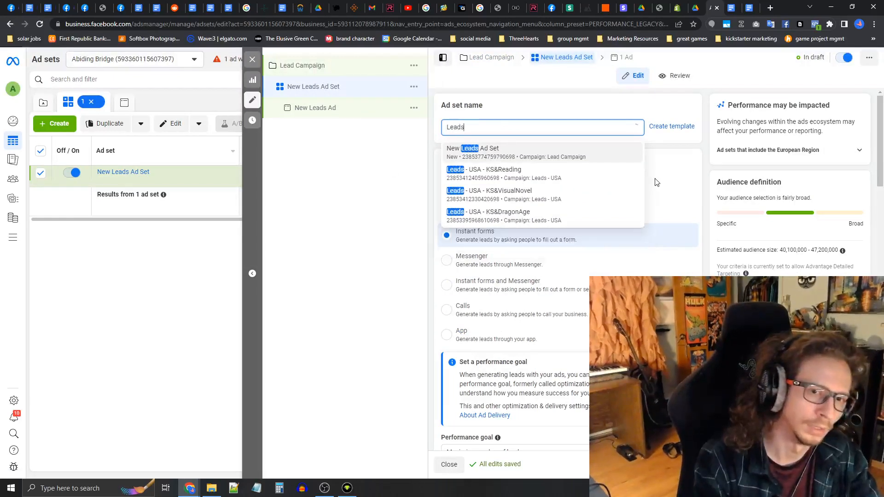
{"action": "type", "text": " - USA - "}
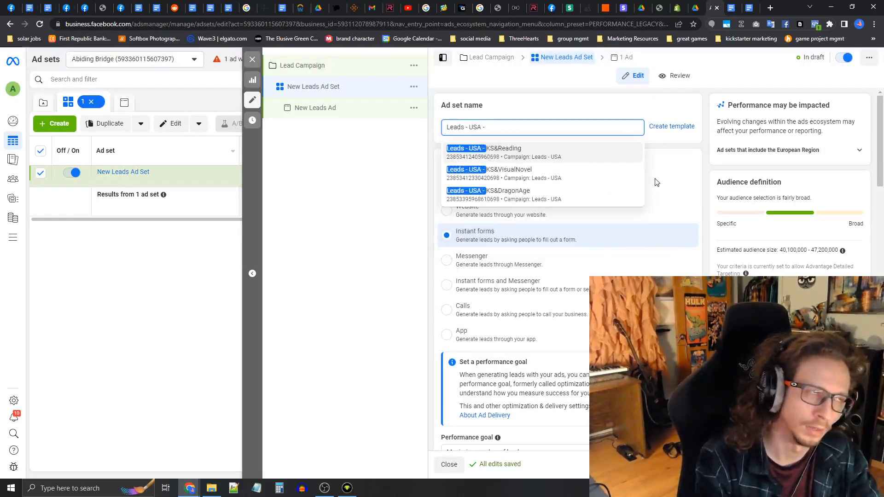
{"action": "type", "text": "KS&"}
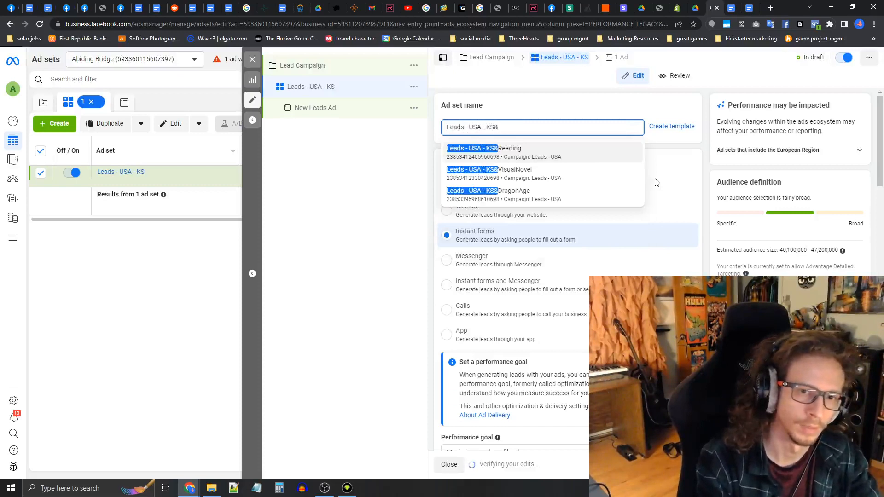
{"action": "type", "text": "Readi"}
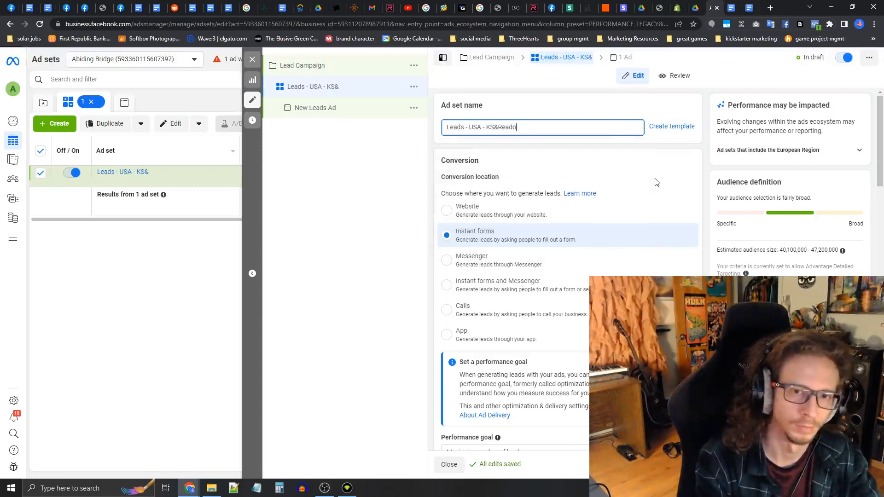
{"action": "type", "text": "ng"}
{"action": "left_click", "coordinate": [548, 113]}
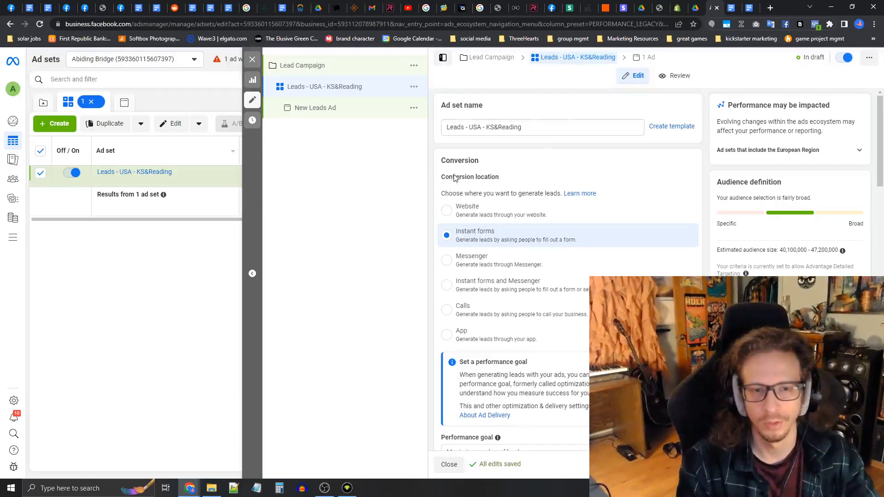
- Set the ad set's conversion location to Website
{"action": "left_click_drag", "start_coordinate": [440, 160], "coordinate": [509, 186]}
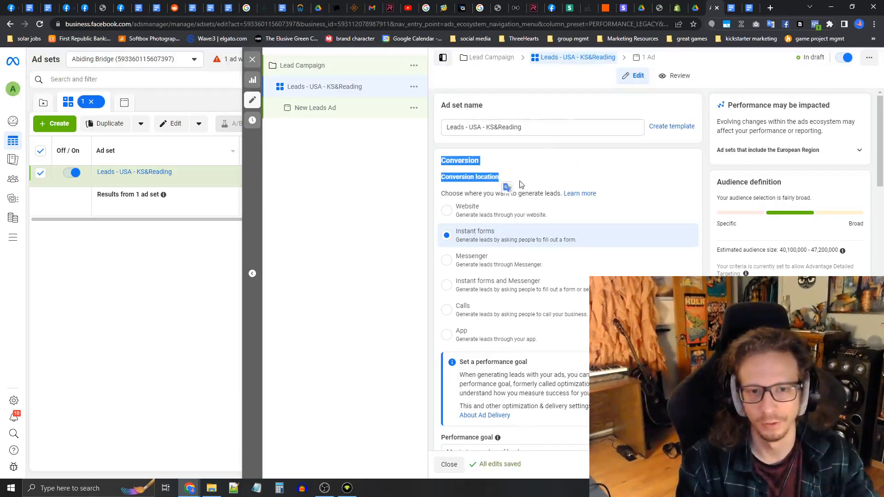
{"action": "left_click", "coordinate": [489, 179]}
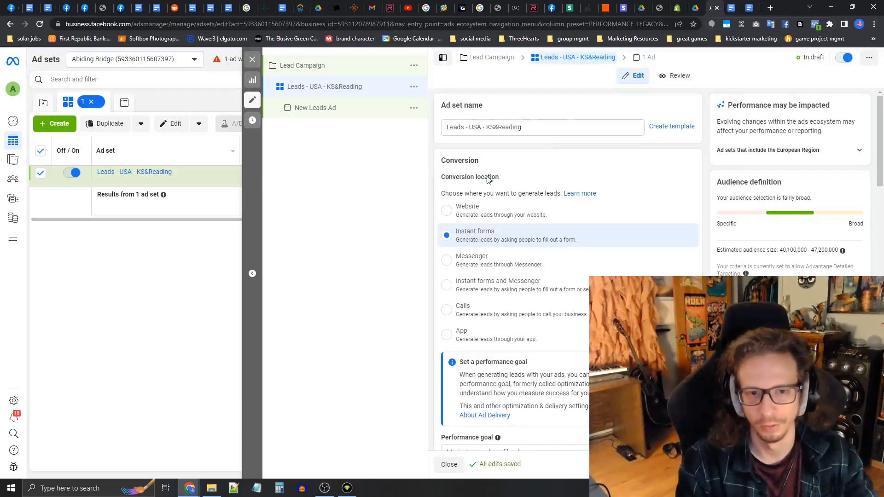
{"action": "left_click", "coordinate": [482, 221]}
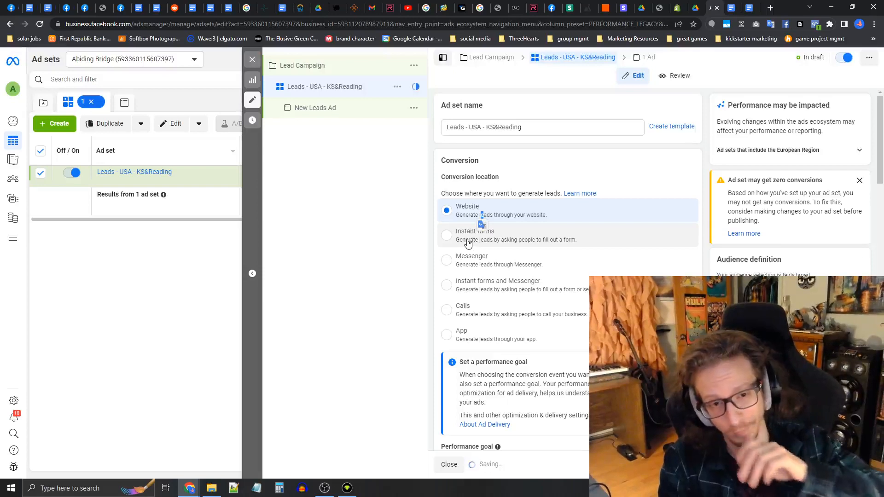
{"action": "left_click", "coordinate": [529, 217]}
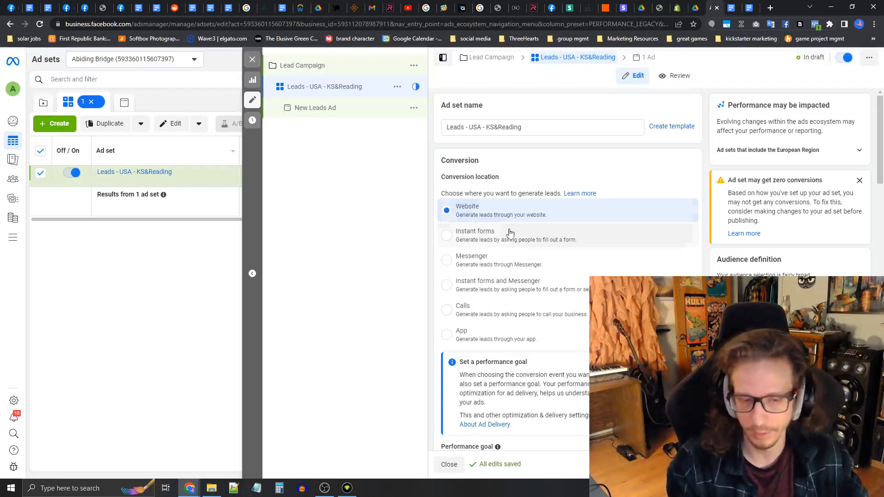
- Dismiss the performance goal notice and choose Lead as the ad set's conversion event
{"action": "scroll", "coordinate": [579, 244], "scroll_direction": "down", "scroll_amount": 4}
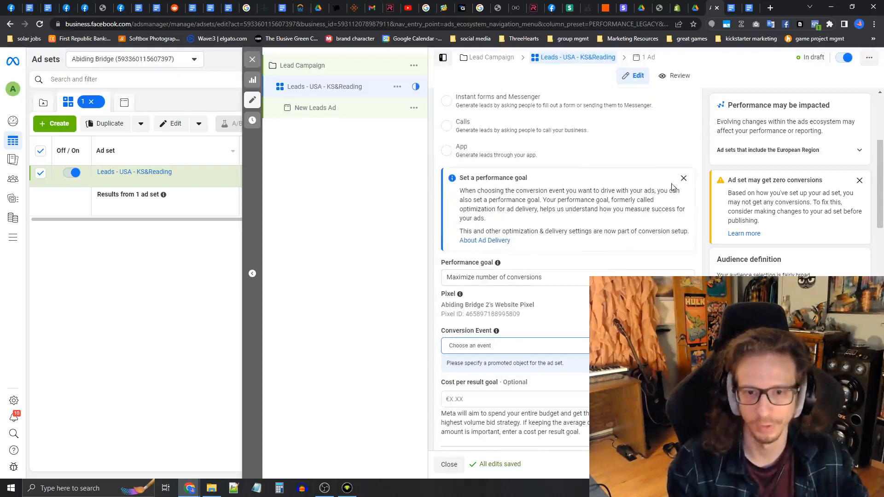
{"action": "left_click", "coordinate": [686, 182]}
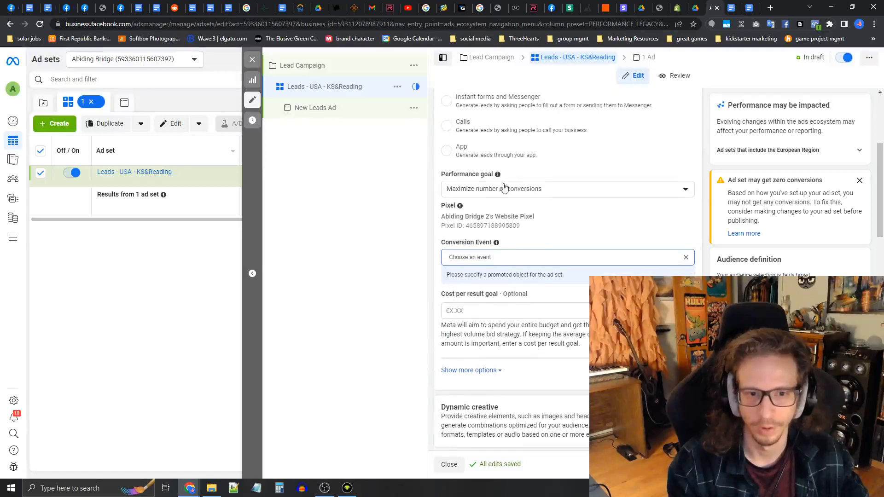
{"action": "left_click_drag", "start_coordinate": [453, 245], "coordinate": [493, 247]}
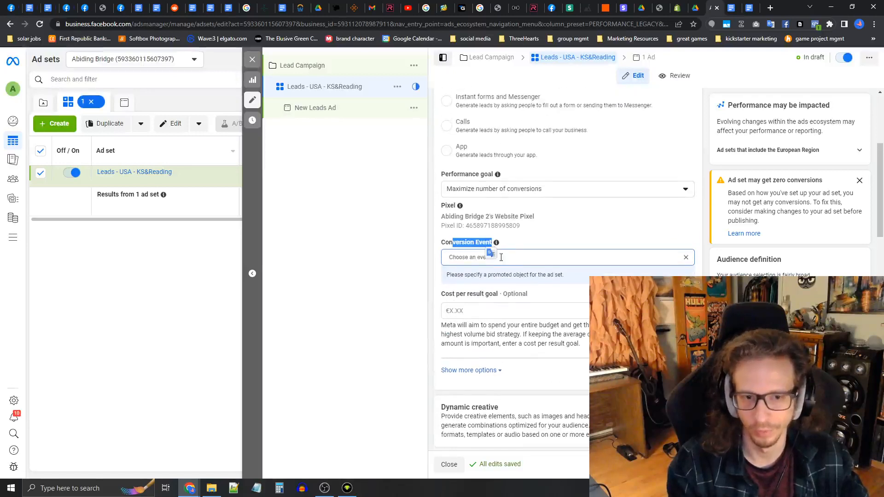
{"action": "left_click", "coordinate": [506, 257]}
{"action": "left_click", "coordinate": [498, 287]}
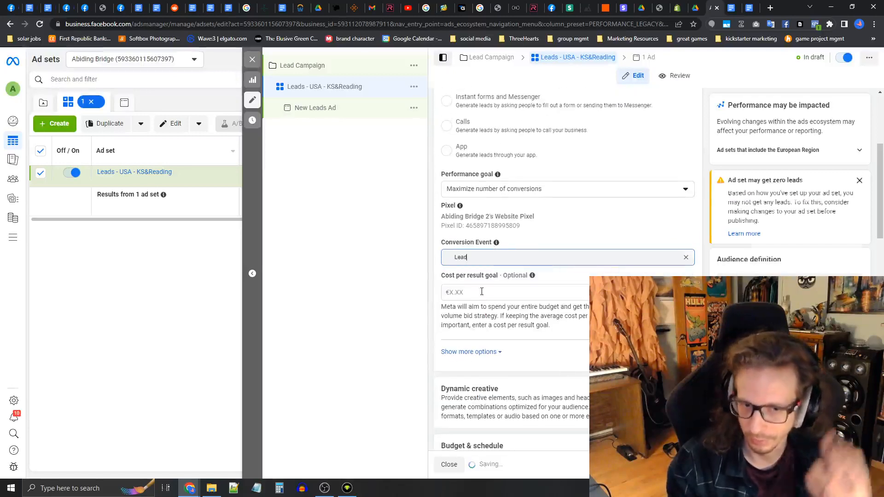
- Examine the ad set's daily budget, start date and end date options in the budget and schedule settings
{"action": "scroll", "coordinate": [530, 254], "scroll_direction": "down", "scroll_amount": 5}
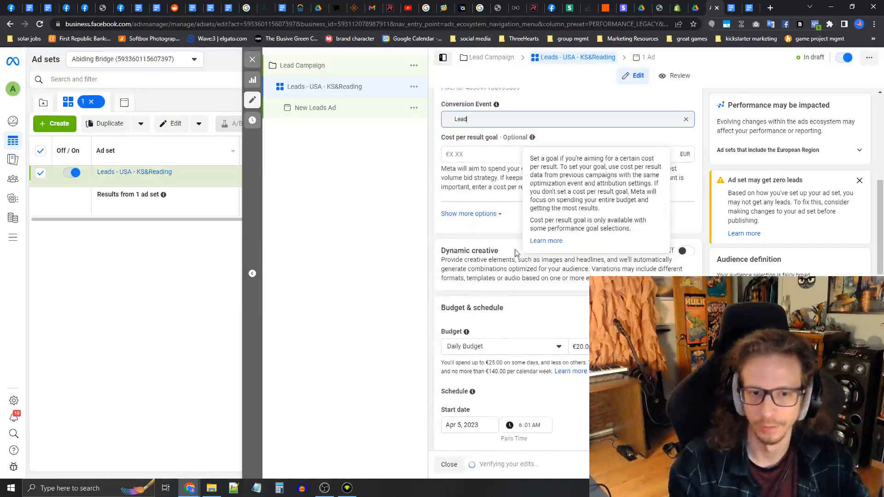
{"action": "scroll", "coordinate": [519, 240], "scroll_direction": "down", "scroll_amount": 1}
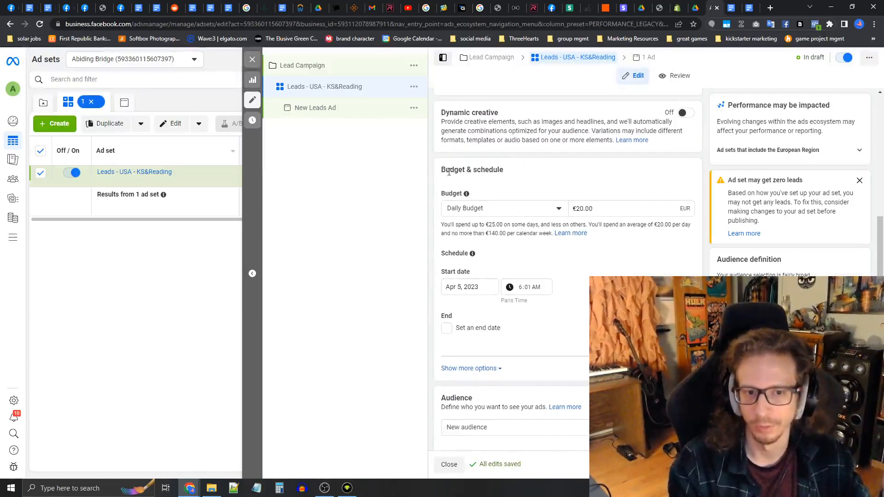
{"action": "left_click_drag", "start_coordinate": [449, 173], "coordinate": [504, 171]}
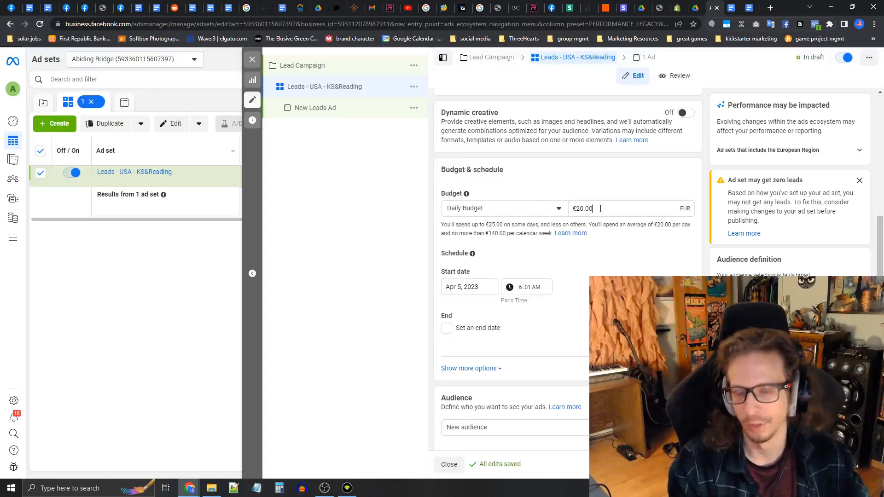
{"action": "left_click_drag", "start_coordinate": [600, 209], "coordinate": [577, 208]}
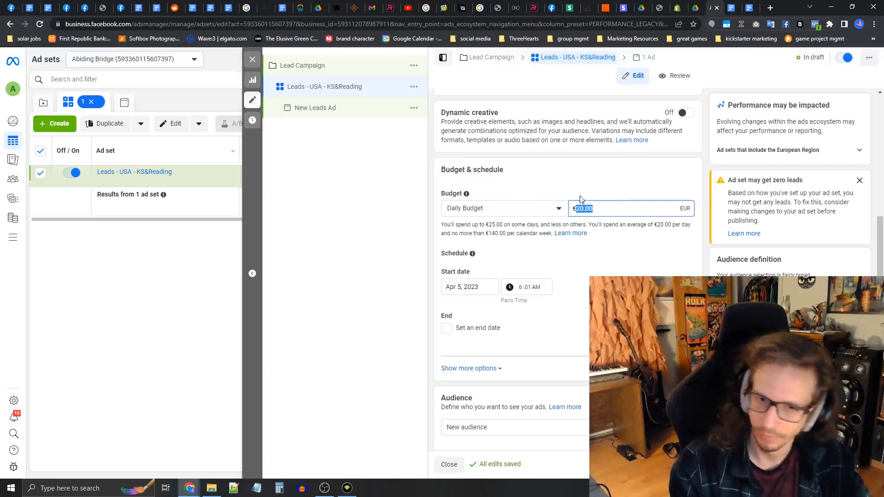
{"action": "left_click", "coordinate": [507, 184]}
{"action": "scroll", "coordinate": [523, 187], "scroll_direction": "down", "scroll_amount": 2}
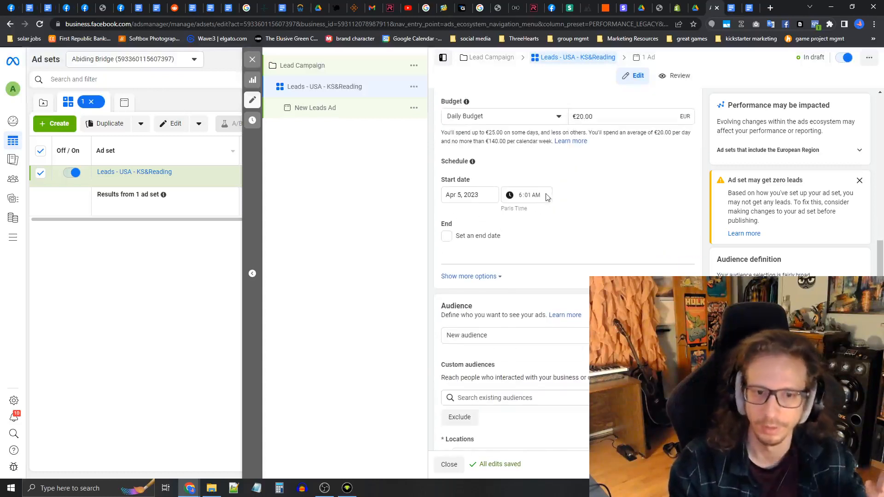
{"action": "scroll", "coordinate": [614, 198], "scroll_direction": "up", "scroll_amount": 2}
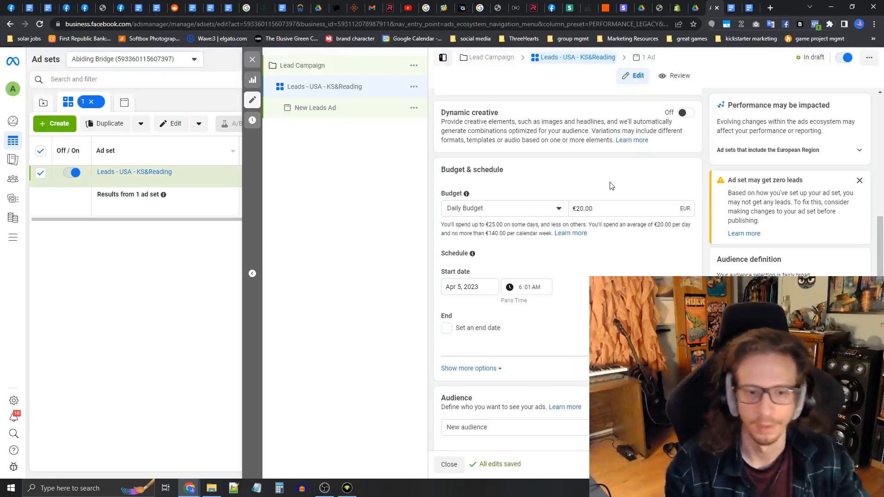
- Exclude the Website Visitors - 90 Days custom audience from the ad set's audience
{"action": "scroll", "coordinate": [612, 186], "scroll_direction": "down", "scroll_amount": 4}
{"action": "left_click_drag", "start_coordinate": [440, 214], "coordinate": [477, 217]}
{"action": "scroll", "coordinate": [477, 207], "scroll_direction": "down", "scroll_amount": 2}
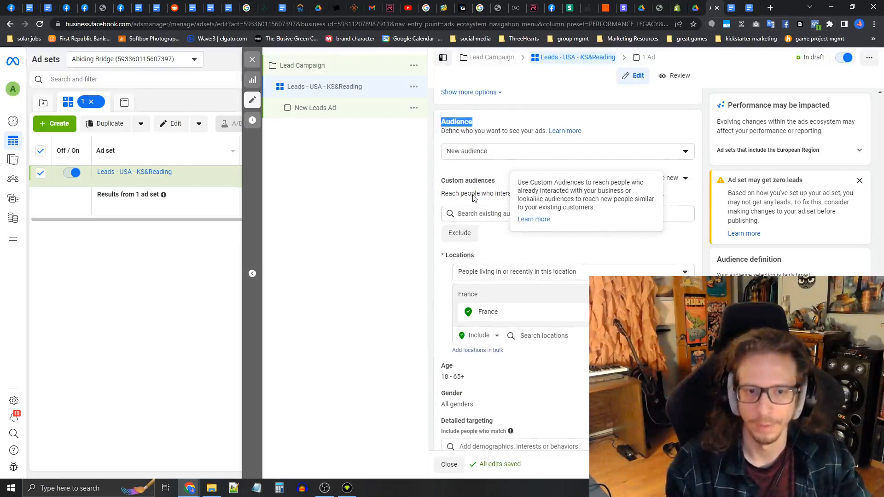
{"action": "scroll", "coordinate": [548, 190], "scroll_direction": "down", "scroll_amount": 1}
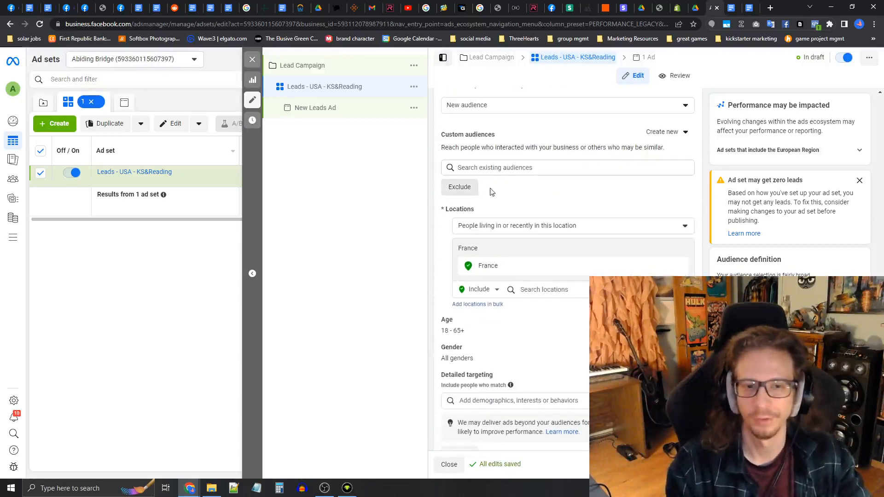
{"action": "left_click", "coordinate": [472, 191]}
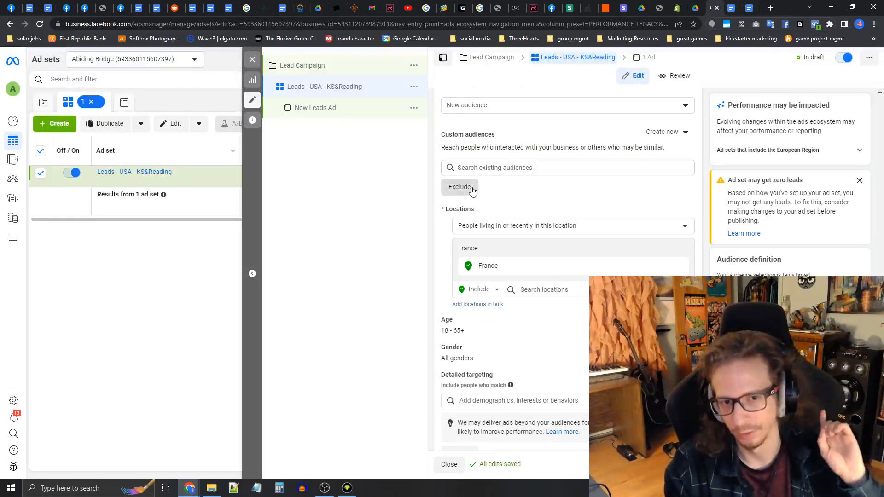
{"action": "scroll", "coordinate": [510, 282], "scroll_direction": "up", "scroll_amount": 1}
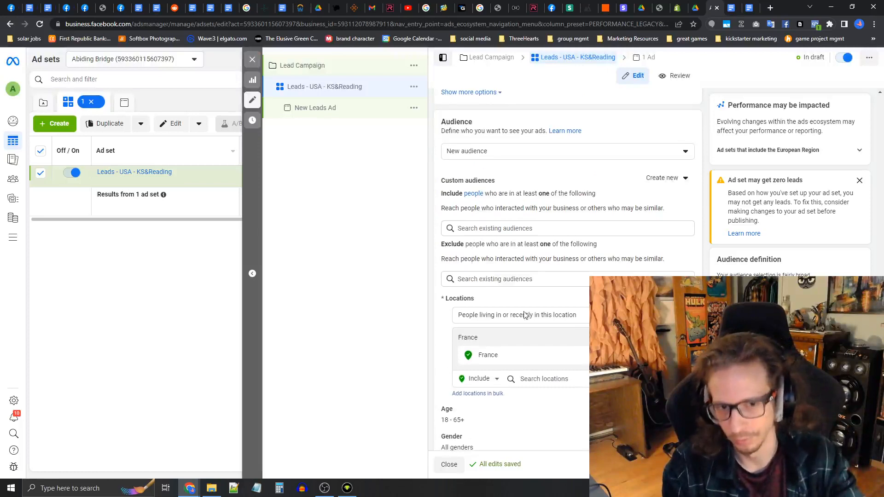
{"action": "left_click", "coordinate": [510, 283]}
{"action": "left_click", "coordinate": [489, 318]}
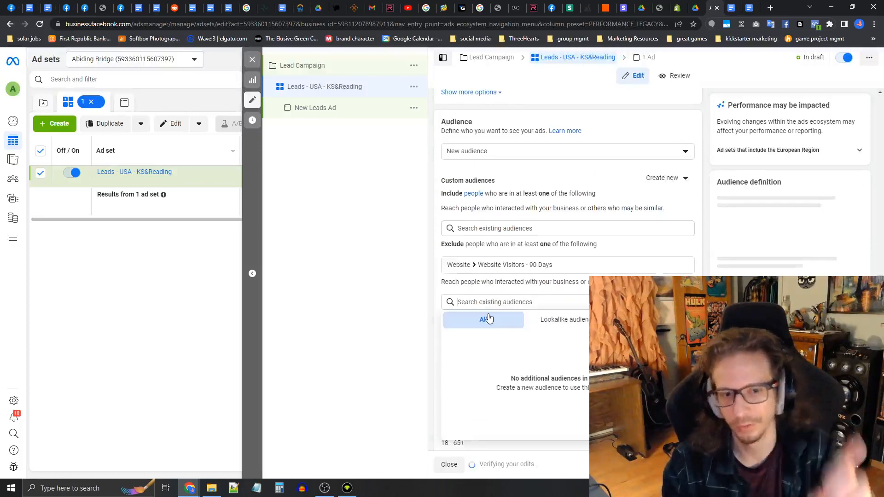
{"action": "left_click", "coordinate": [509, 253]}
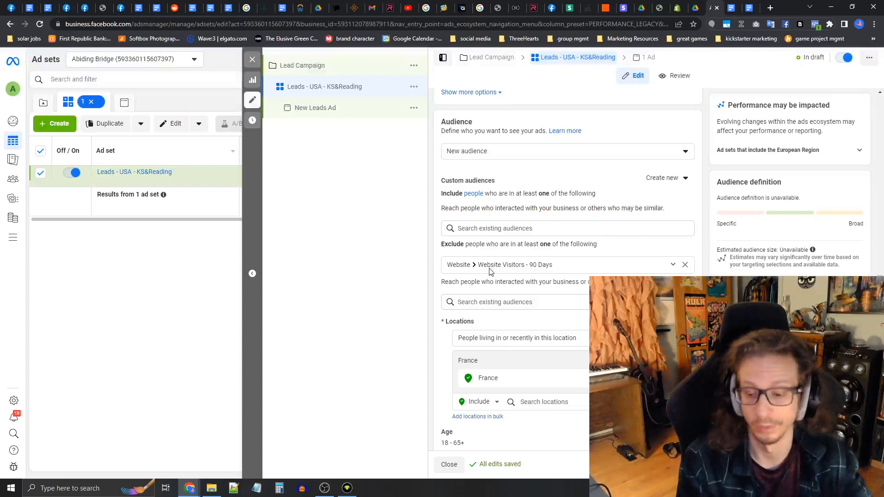
- Remove France from the audience's locations and include United States instead
{"action": "scroll", "coordinate": [489, 282], "scroll_direction": "down", "scroll_amount": 1}
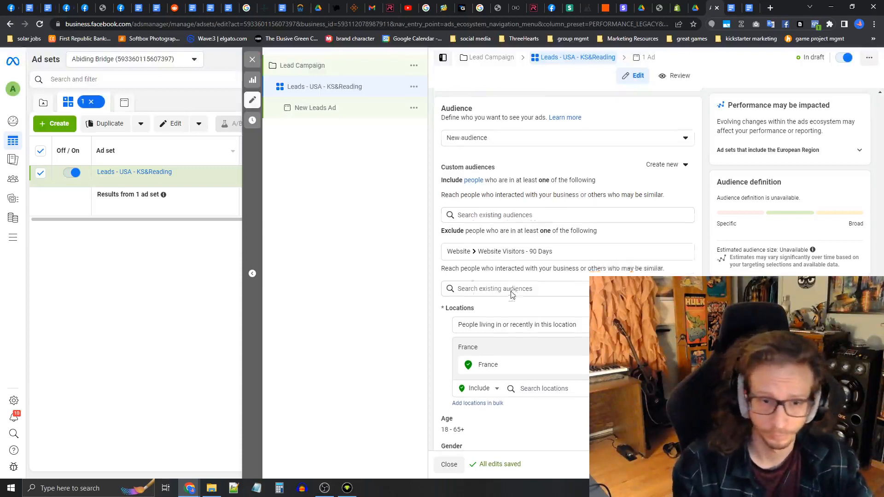
{"action": "left_click_drag", "start_coordinate": [453, 277], "coordinate": [468, 289]}
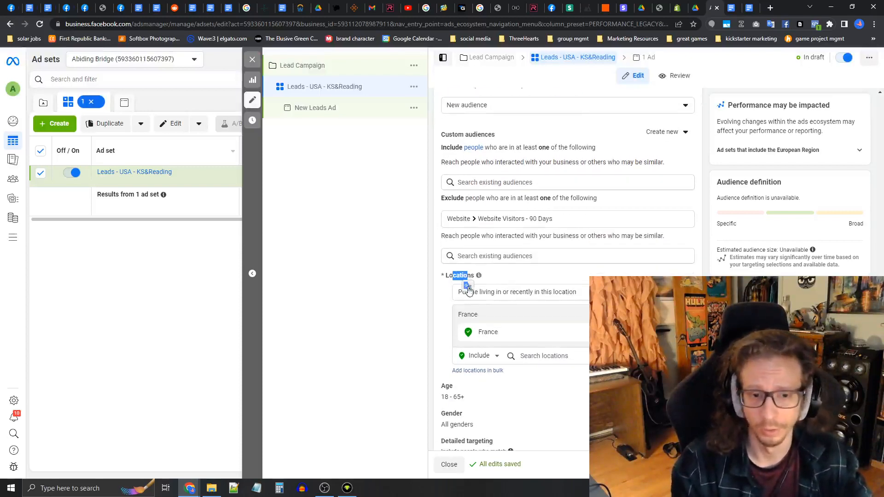
{"action": "left_click", "coordinate": [495, 277]}
{"action": "scroll", "coordinate": [496, 280], "scroll_direction": "down", "scroll_amount": 1}
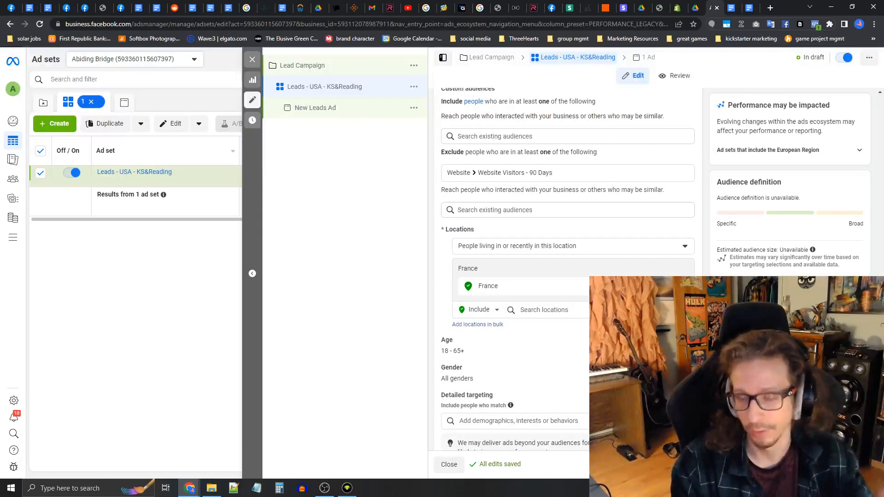
{"action": "left_click", "coordinate": [685, 286]}
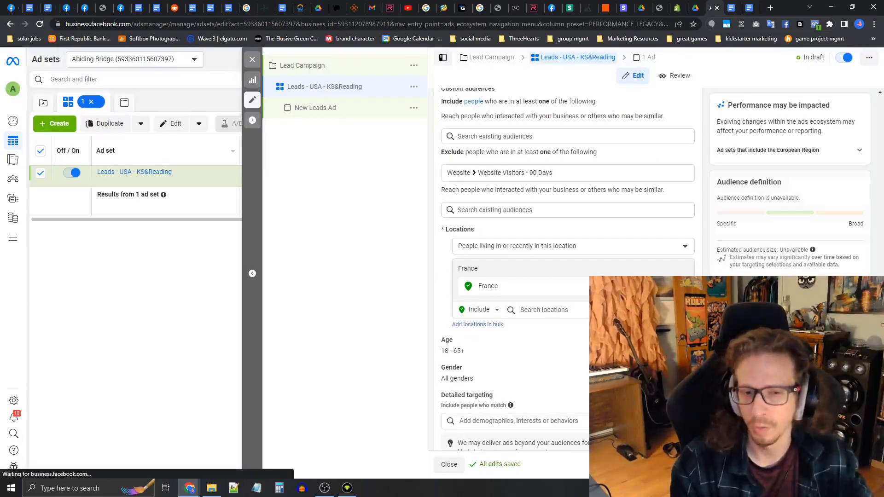
{"action": "left_click", "coordinate": [562, 297]}
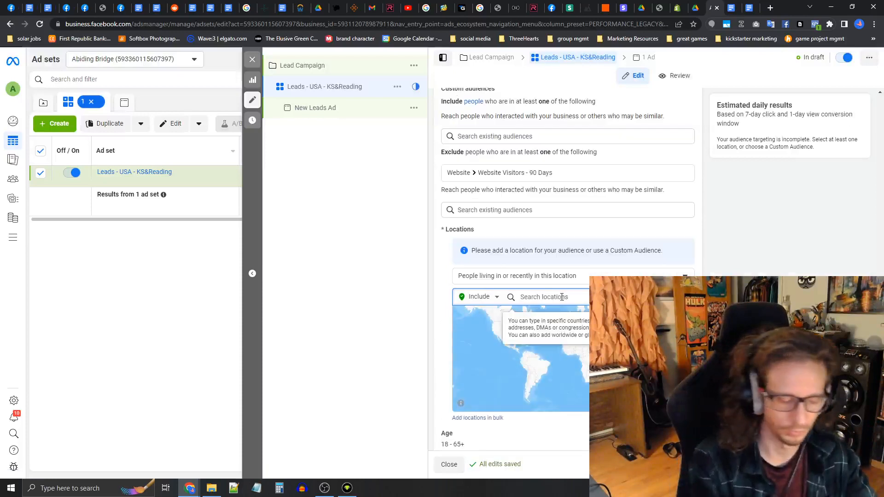
{"action": "type", "text": "United states"}
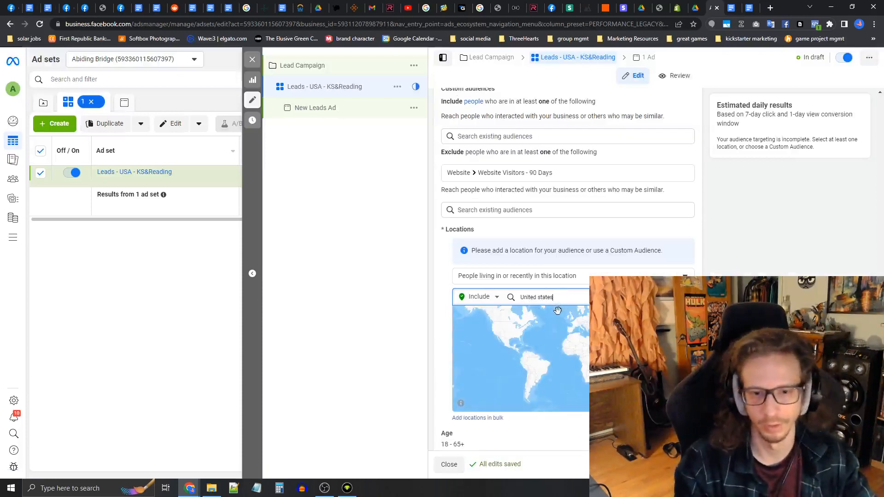
{"action": "left_click", "coordinate": [548, 316]}
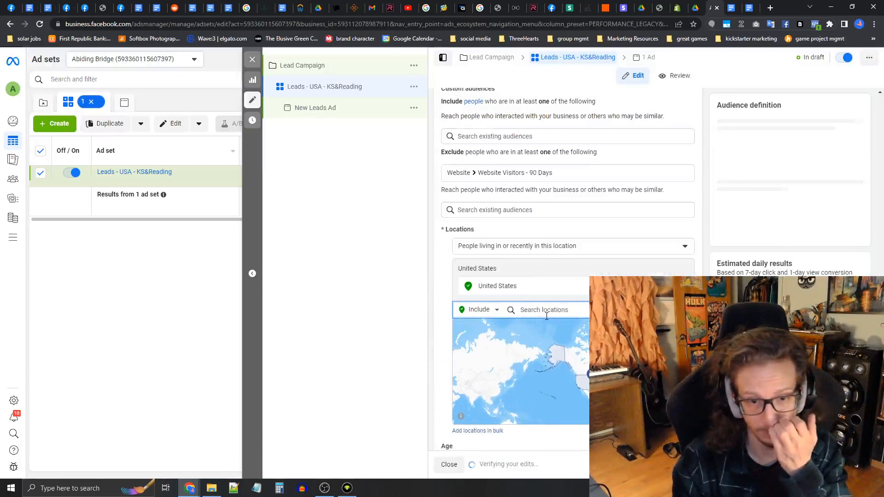
- Set the audience's age range to a minimum of 25 and a maximum of 49
{"action": "scroll", "coordinate": [443, 334], "scroll_direction": "down", "scroll_amount": 1}
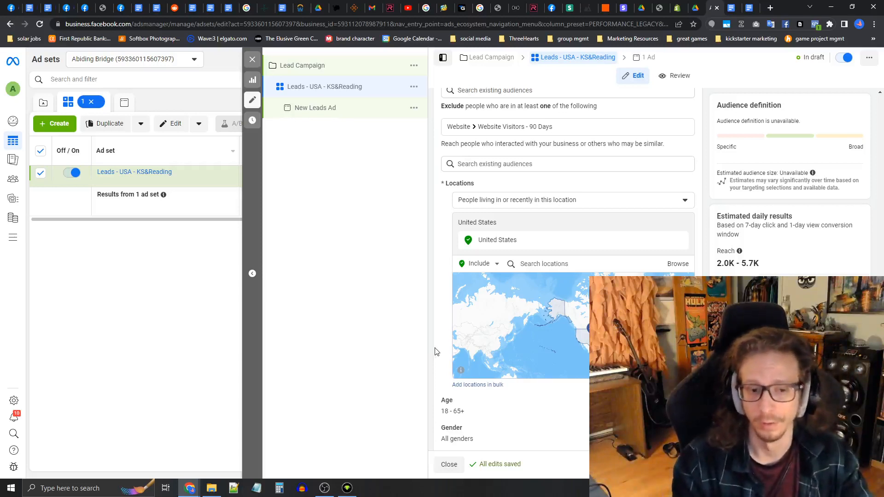
{"action": "scroll", "coordinate": [432, 352], "scroll_direction": "down", "scroll_amount": 1}
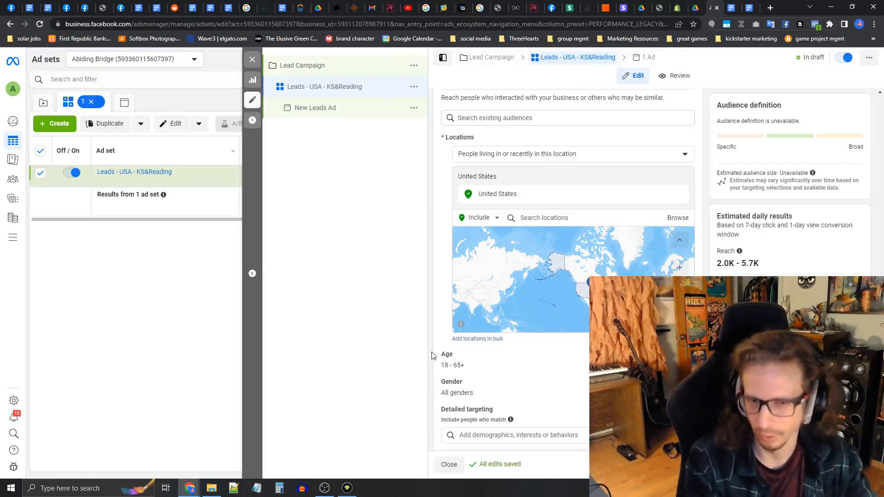
{"action": "scroll", "coordinate": [456, 341], "scroll_direction": "down", "scroll_amount": 4}
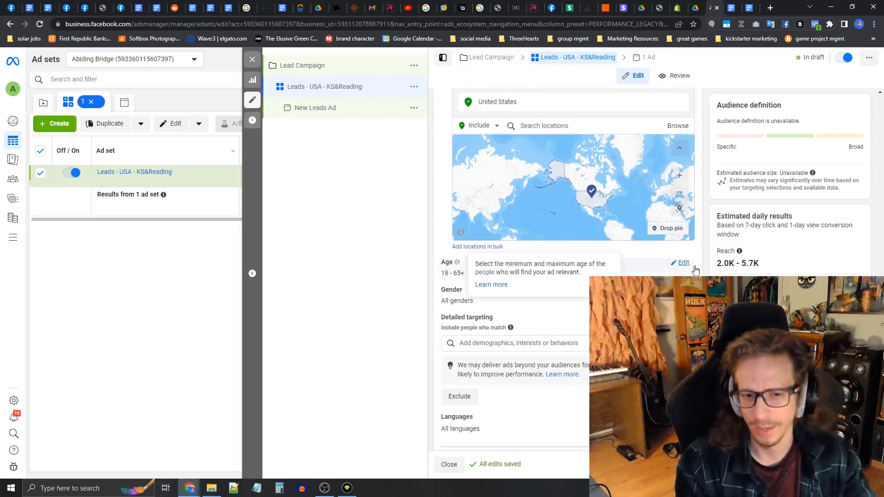
{"action": "left_click", "coordinate": [681, 263]}
{"action": "left_click", "coordinate": [463, 277]}
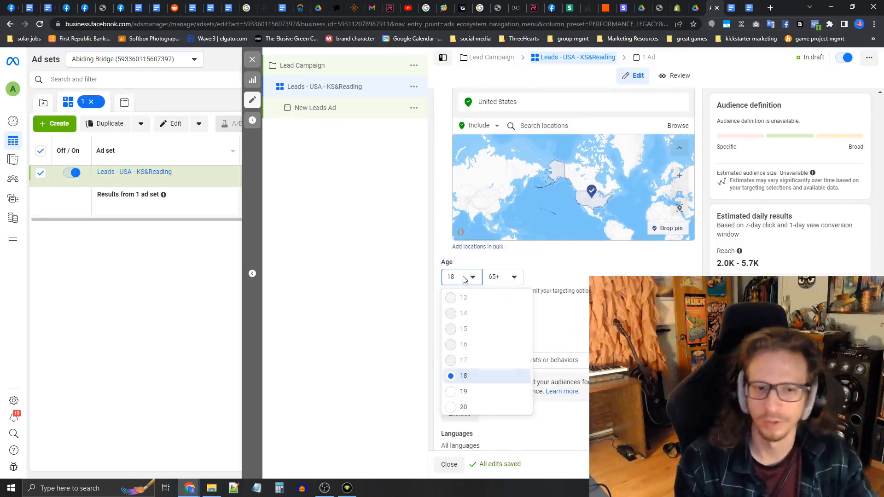
{"action": "scroll", "coordinate": [466, 331], "scroll_direction": "down", "scroll_amount": 3}
{"action": "left_click", "coordinate": [474, 349]}
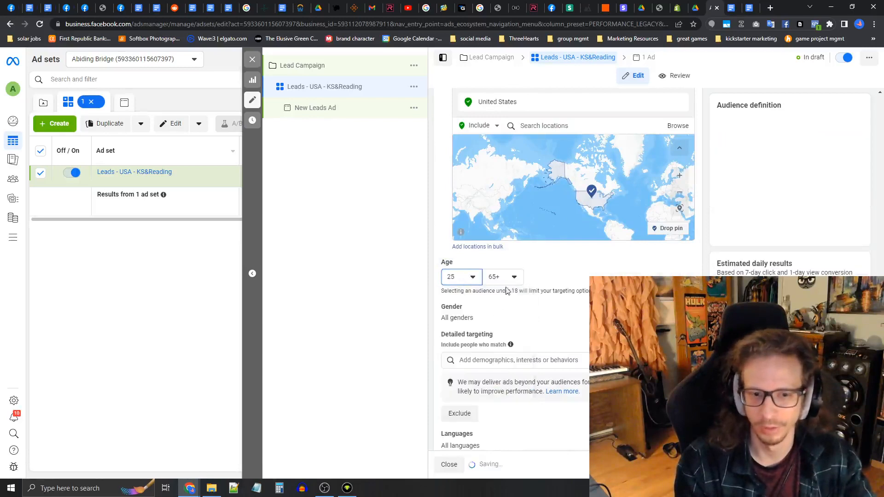
{"action": "left_click", "coordinate": [503, 277]}
{"action": "scroll", "coordinate": [526, 366], "scroll_direction": "up", "scroll_amount": 6}
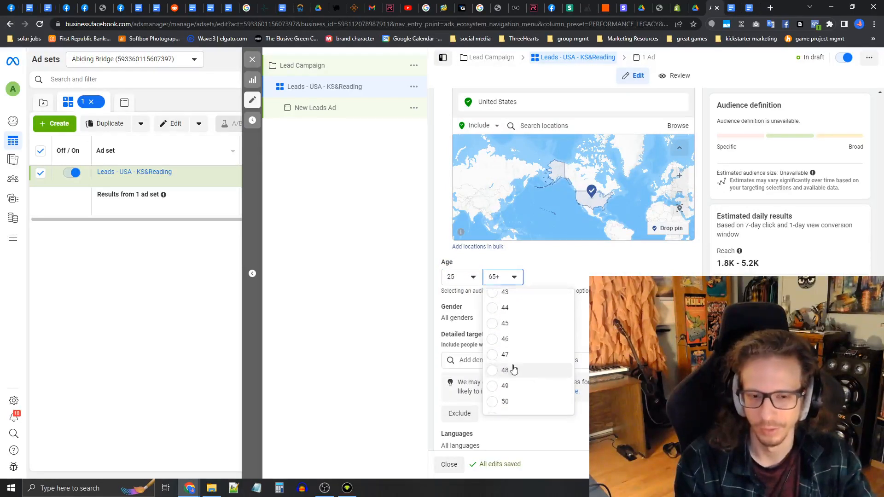
{"action": "scroll", "coordinate": [525, 389], "scroll_direction": "down", "scroll_amount": 2}
{"action": "scroll", "coordinate": [513, 373], "scroll_direction": "down", "scroll_amount": 2}
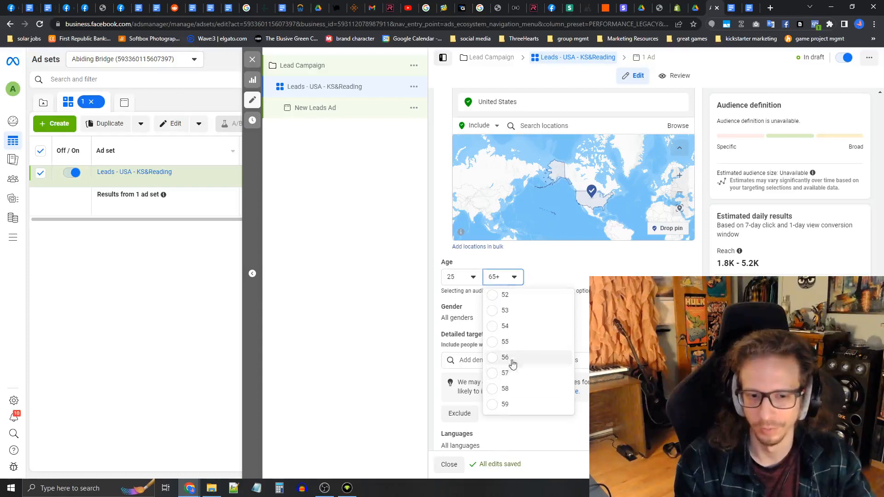
{"action": "scroll", "coordinate": [509, 351], "scroll_direction": "up", "scroll_amount": 3}
{"action": "scroll", "coordinate": [516, 380], "scroll_direction": "down", "scroll_amount": 1}
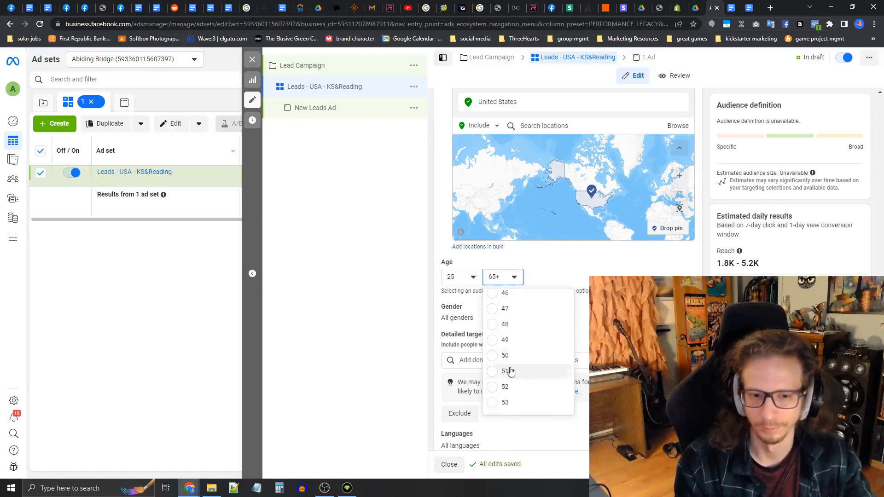
{"action": "left_click", "coordinate": [507, 356]}
- Add the interest Kickstarter (website) to the audience's detailed targeting
{"action": "scroll", "coordinate": [587, 300], "scroll_direction": "down", "scroll_amount": 2}
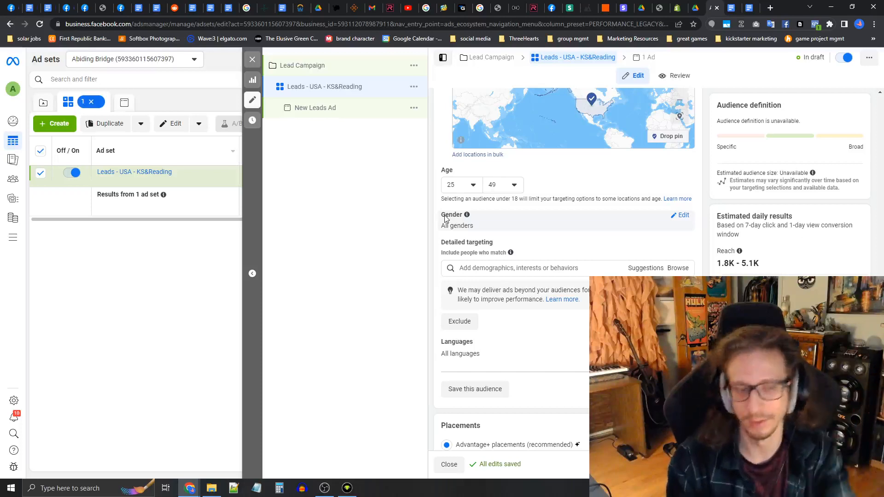
{"action": "scroll", "coordinate": [445, 218], "scroll_direction": "up", "scroll_amount": 4}
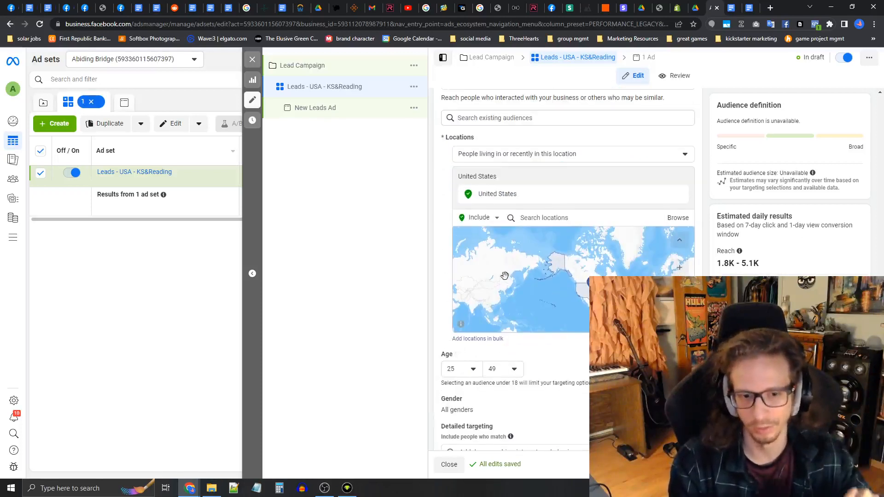
{"action": "scroll", "coordinate": [529, 389], "scroll_direction": "down", "scroll_amount": 2}
{"action": "scroll", "coordinate": [528, 393], "scroll_direction": "up", "scroll_amount": 3}
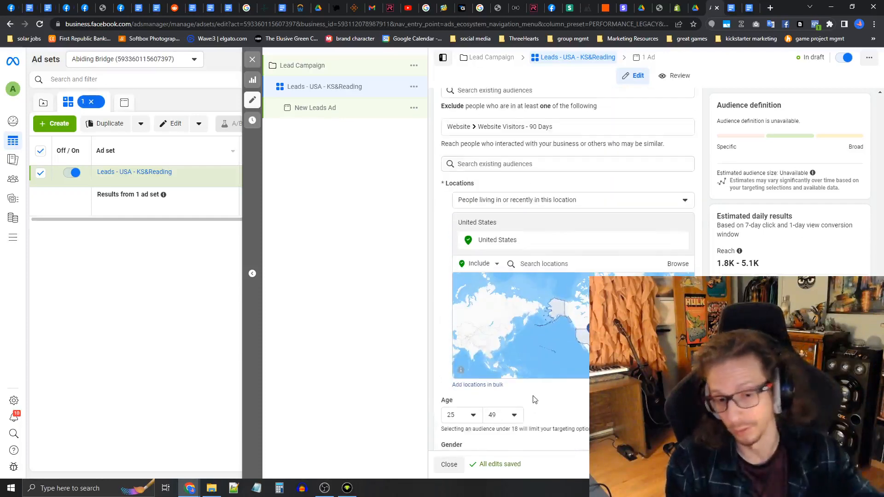
{"action": "scroll", "coordinate": [534, 399], "scroll_direction": "down", "scroll_amount": 3}
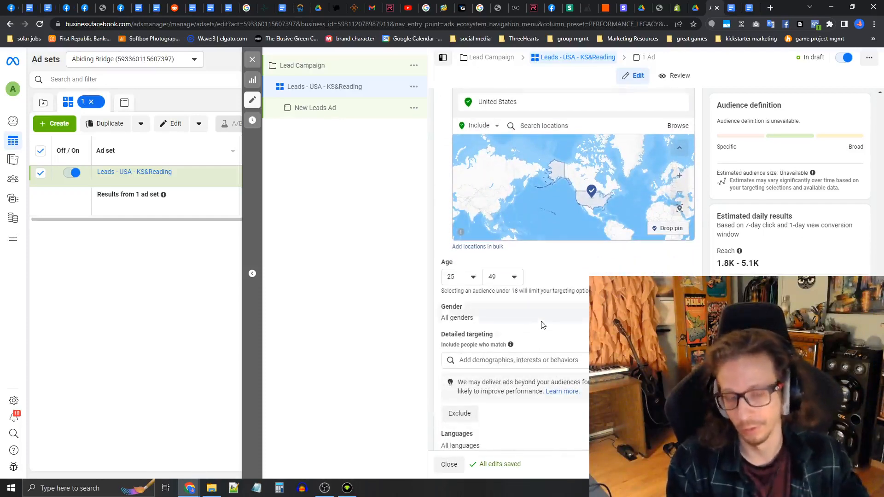
{"action": "scroll", "coordinate": [541, 325], "scroll_direction": "down", "scroll_amount": 3}
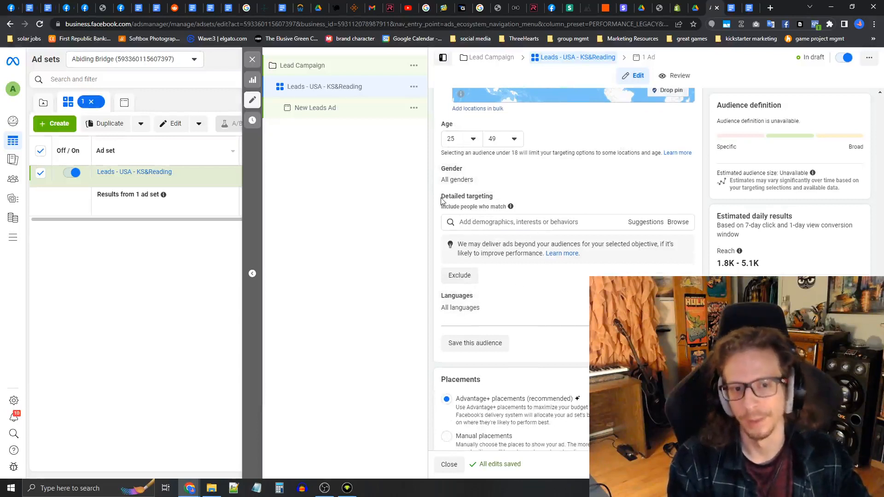
{"action": "left_click_drag", "start_coordinate": [441, 197], "coordinate": [493, 208]}
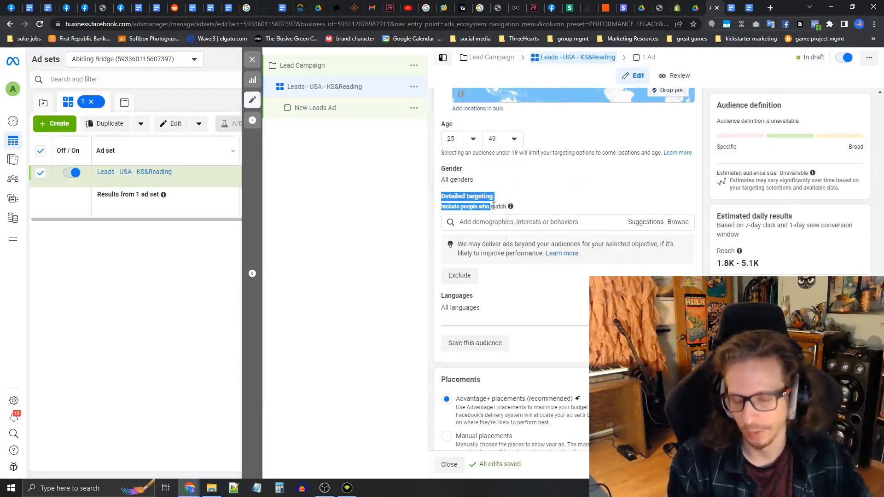
{"action": "left_click", "coordinate": [455, 197]}
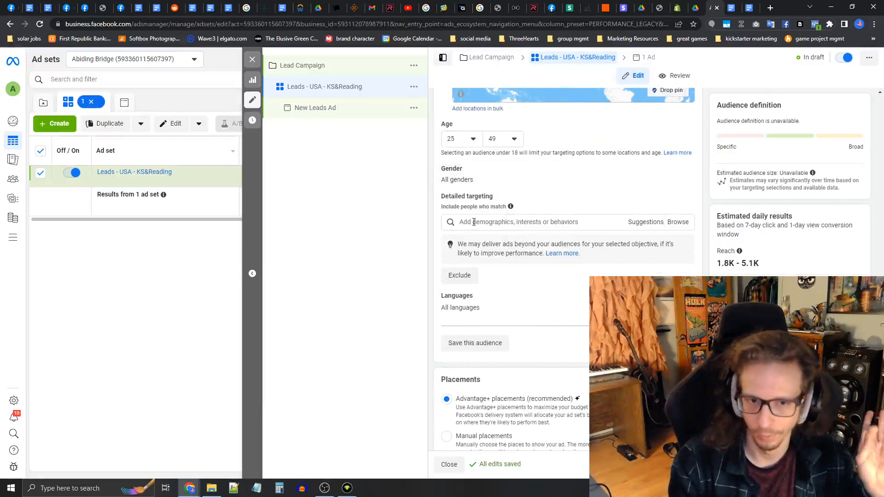
{"action": "left_click", "coordinate": [474, 222]}
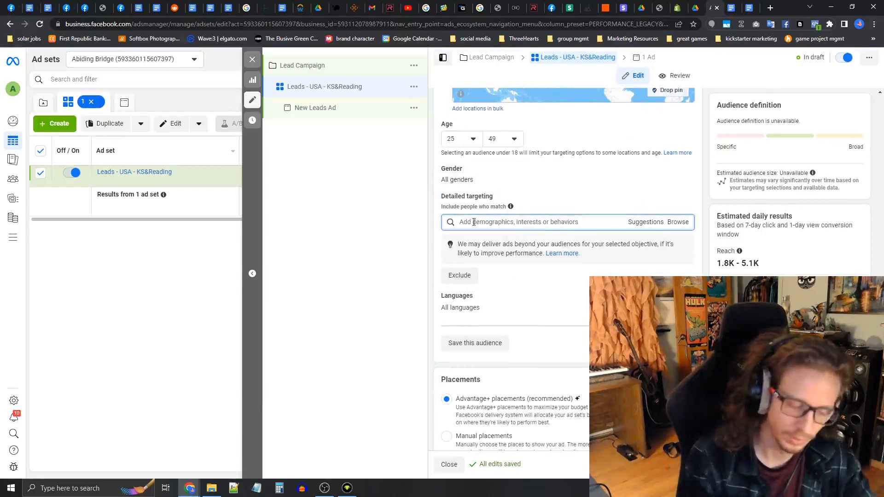
{"action": "type", "text": "Kickstarter"}
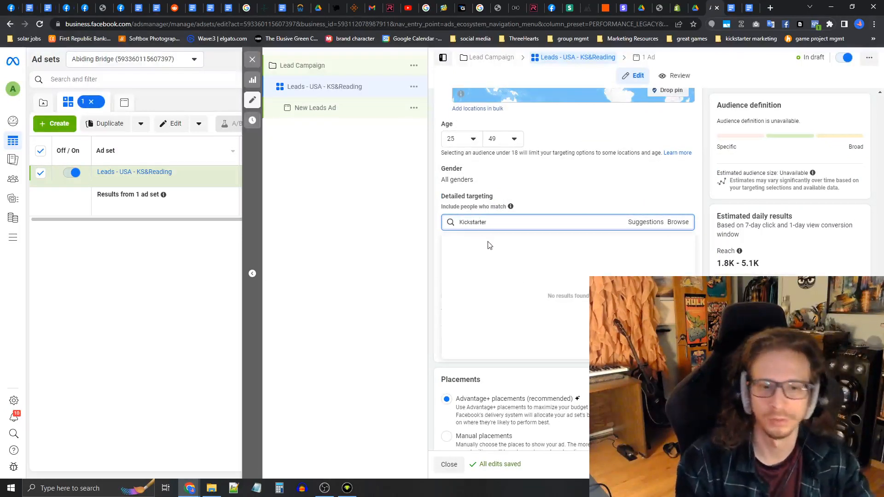
{"action": "left_click", "coordinate": [488, 241]}
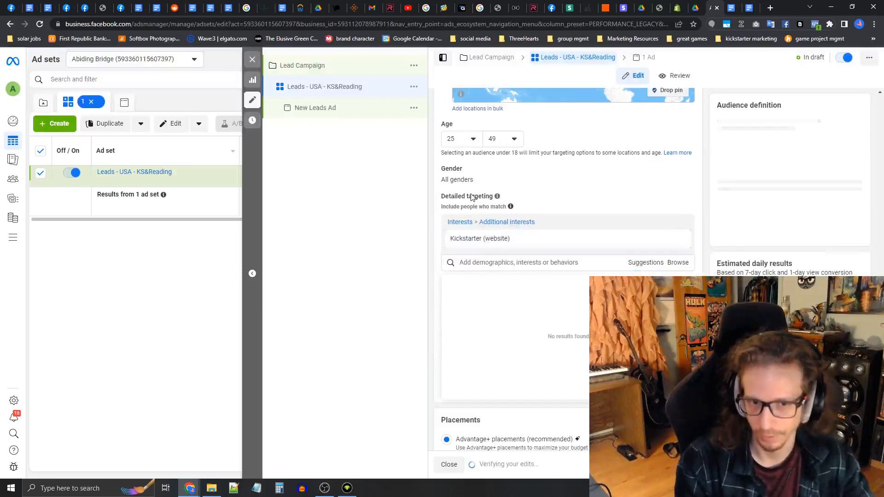
- Try to add Indiegogo as another detailed targeting interest, clearing the search text at the end
{"action": "left_click", "coordinate": [502, 262]}
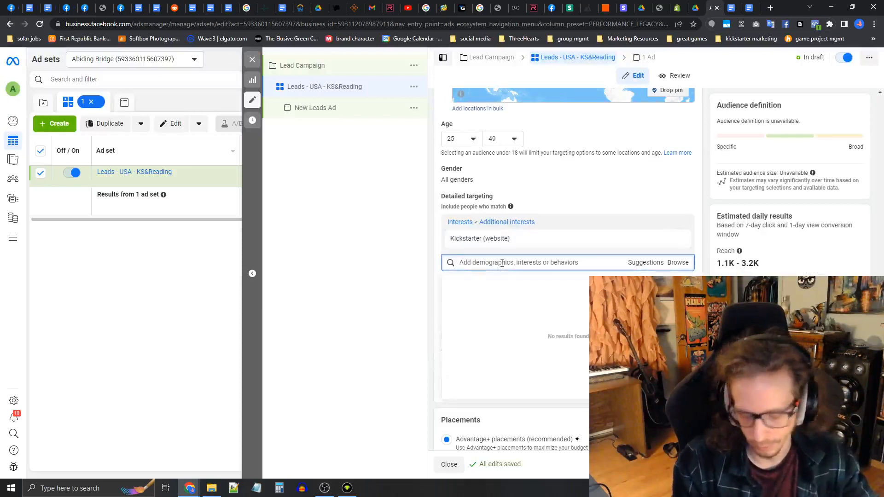
{"action": "type", "text": "Indiegogo"}
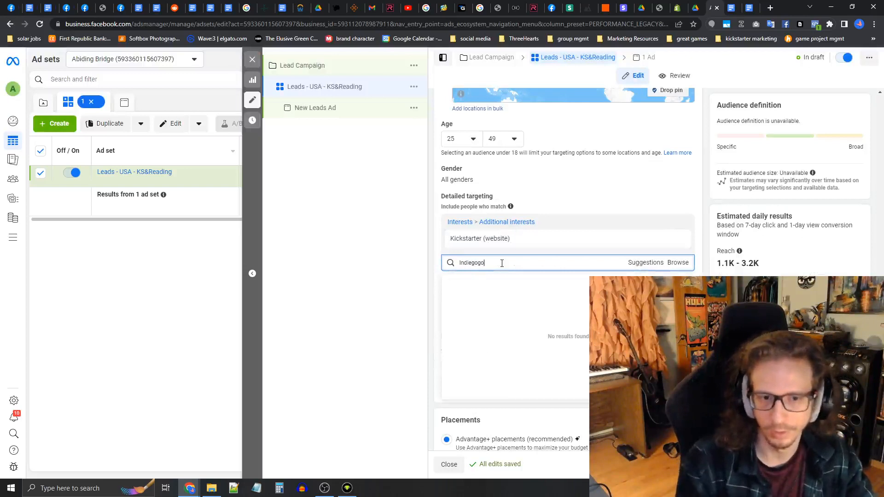
{"action": "left_click_drag", "start_coordinate": [498, 263], "coordinate": [419, 262]}
{"action": "key", "text": "BackSpace"}
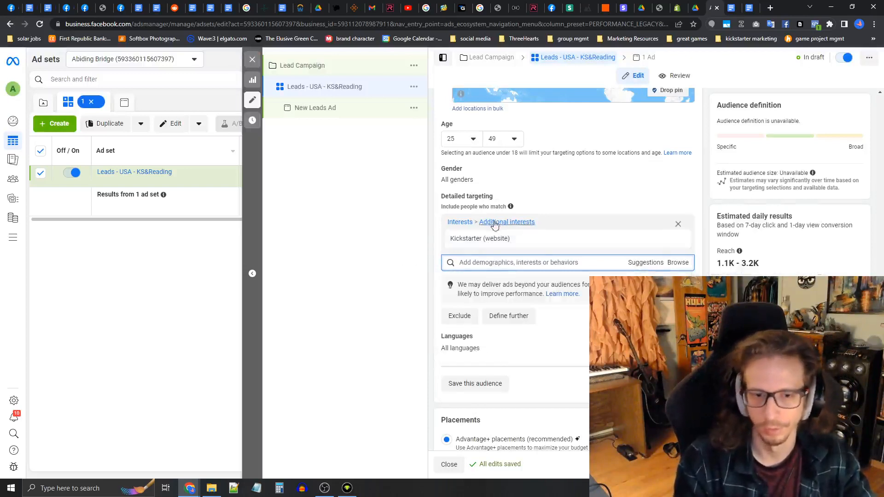
{"action": "mouse_move", "coordinate": [596, 241]}
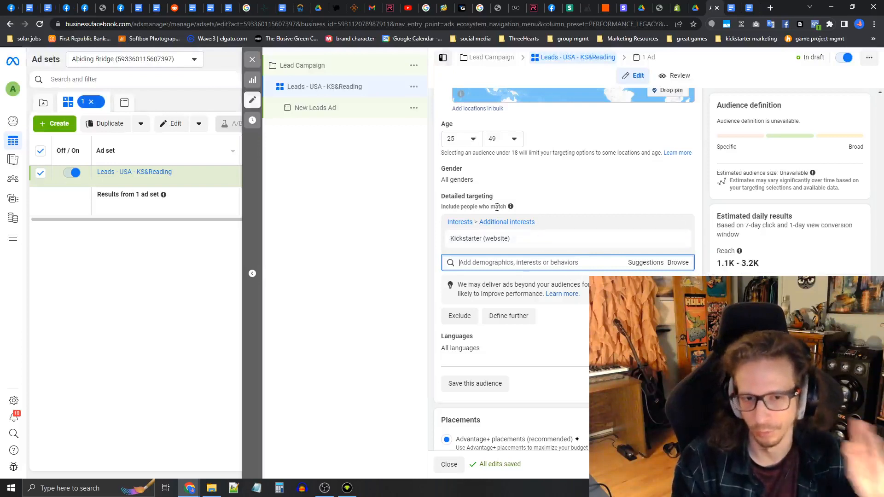
- Define the audience's detailed targeting further by adding a group of interests that people must also match
{"action": "left_click", "coordinate": [477, 206]}
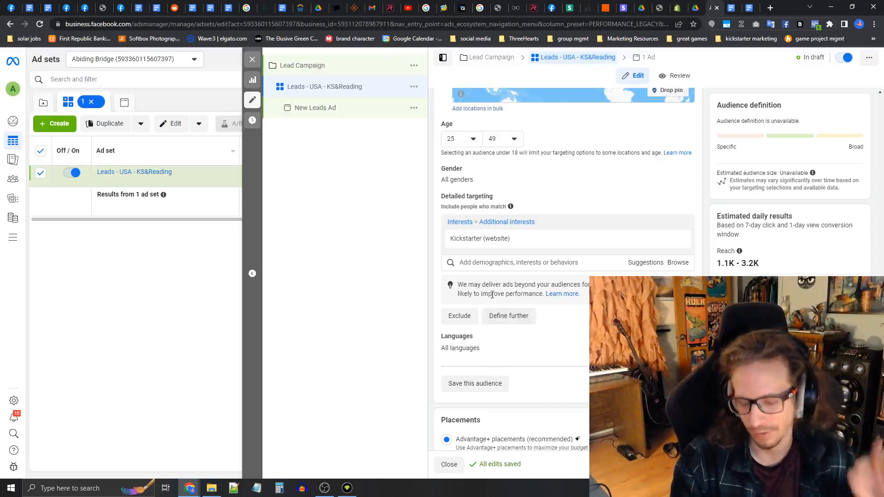
{"action": "left_click_drag", "start_coordinate": [535, 321], "coordinate": [486, 321]}
{"action": "left_click", "coordinate": [576, 325]}
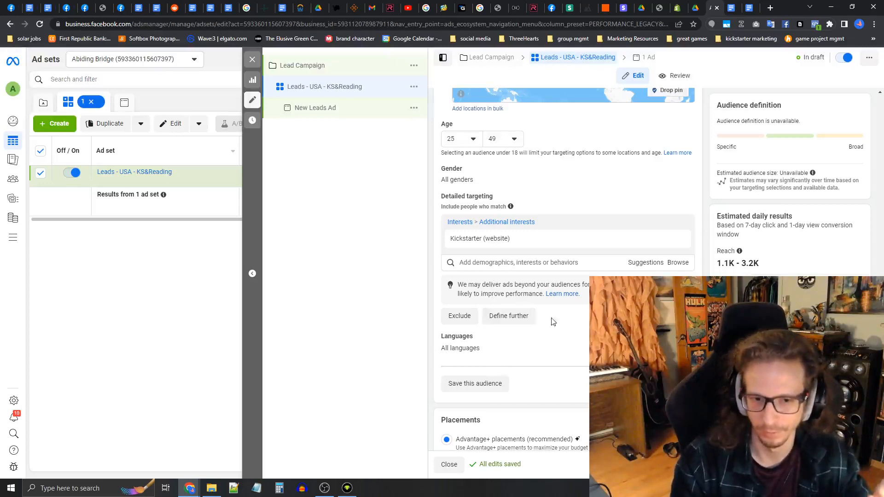
{"action": "left_click", "coordinate": [518, 321]}
{"action": "left_click", "coordinate": [511, 328]}
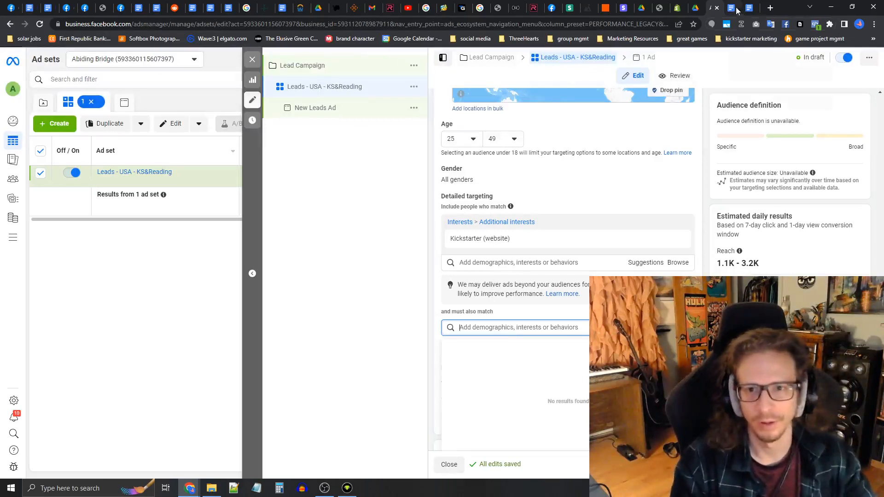
- Switch to the Ad & Audience Worksheet in Google Docs and copy Romantic Fantasy from the Book Readers hobbies
{"action": "left_click", "coordinate": [741, 10]}
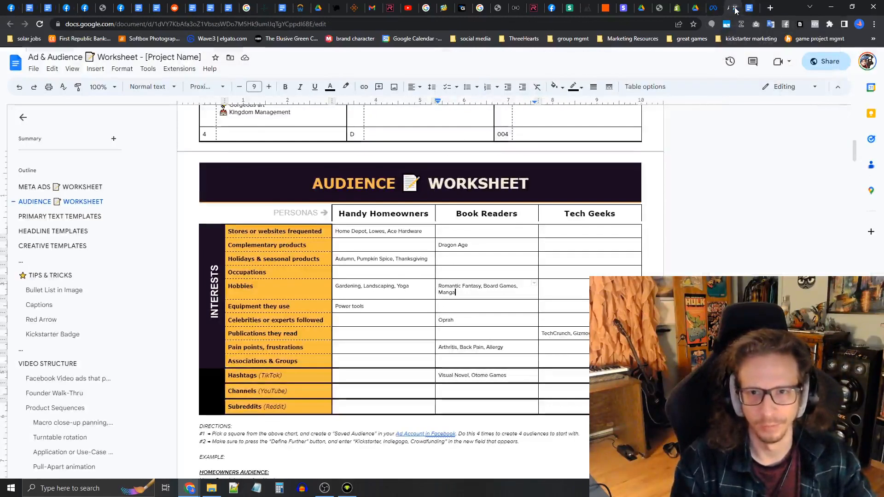
{"action": "scroll", "coordinate": [426, 197], "scroll_direction": "down", "scroll_amount": 1}
{"action": "left_click_drag", "start_coordinate": [311, 138], "coordinate": [532, 145]}
{"action": "left_click", "coordinate": [532, 144]}
{"action": "scroll", "coordinate": [523, 148], "scroll_direction": "up", "scroll_amount": 12}
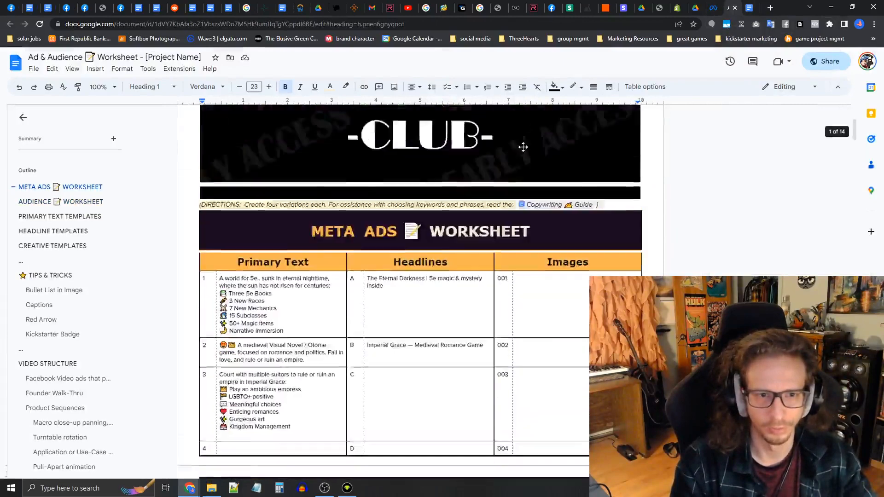
{"action": "scroll", "coordinate": [525, 150], "scroll_direction": "down", "scroll_amount": 6}
{"action": "scroll", "coordinate": [464, 244], "scroll_direction": "down", "scroll_amount": 5}
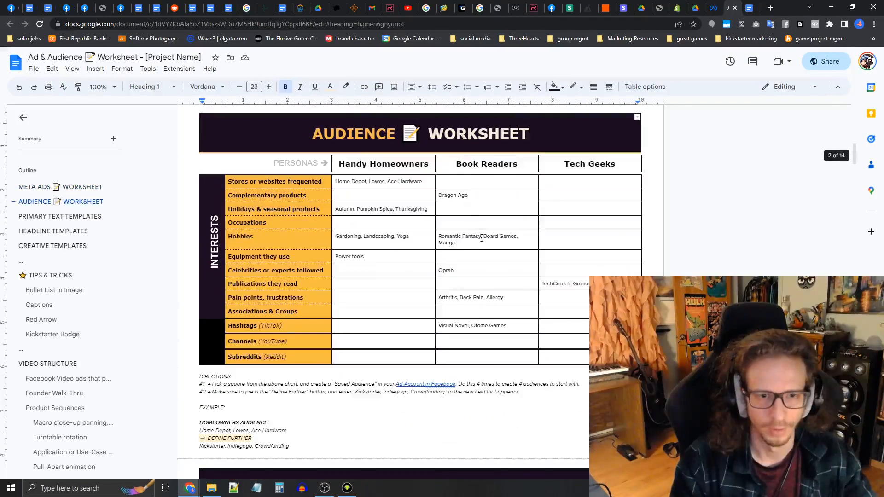
{"action": "left_click_drag", "start_coordinate": [438, 238], "coordinate": [470, 237]}
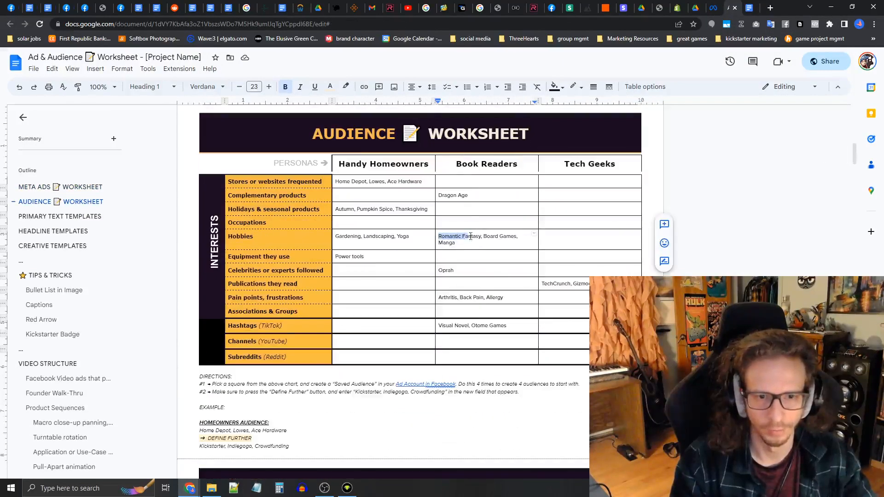
- Return to Meta Ads Manager and add Romantic fantasy (literature) to the must-also-match group
{"action": "key", "text": "ctrl+shift+Tab"}
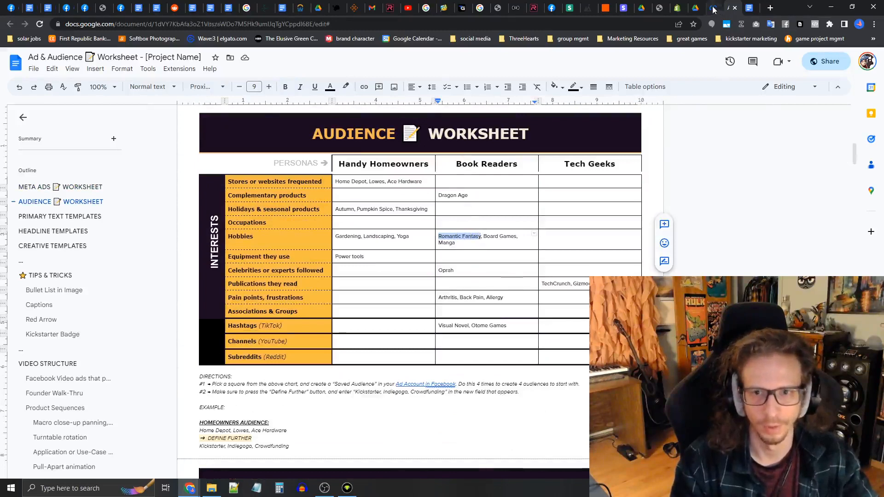
{"action": "left_click", "coordinate": [510, 328]}
{"action": "type", "text": "Romantic Fantasy"}
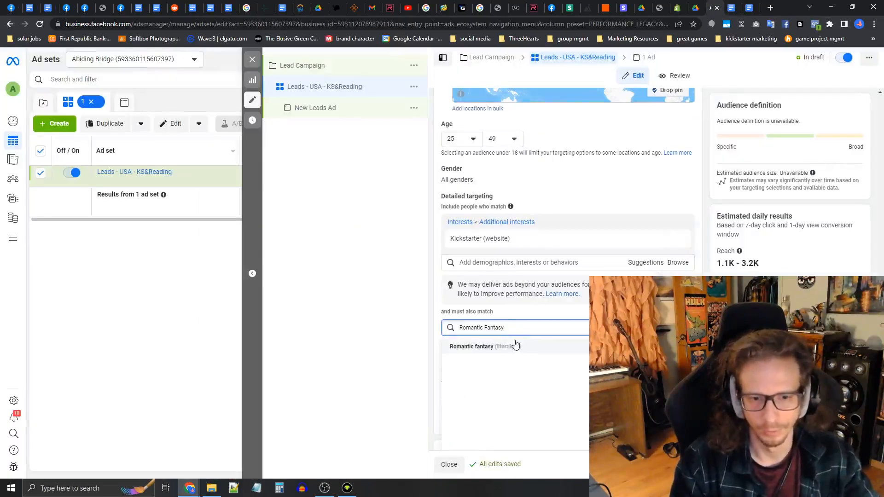
{"action": "left_click", "coordinate": [506, 352]}
{"action": "scroll", "coordinate": [509, 352], "scroll_direction": "down", "scroll_amount": 1}
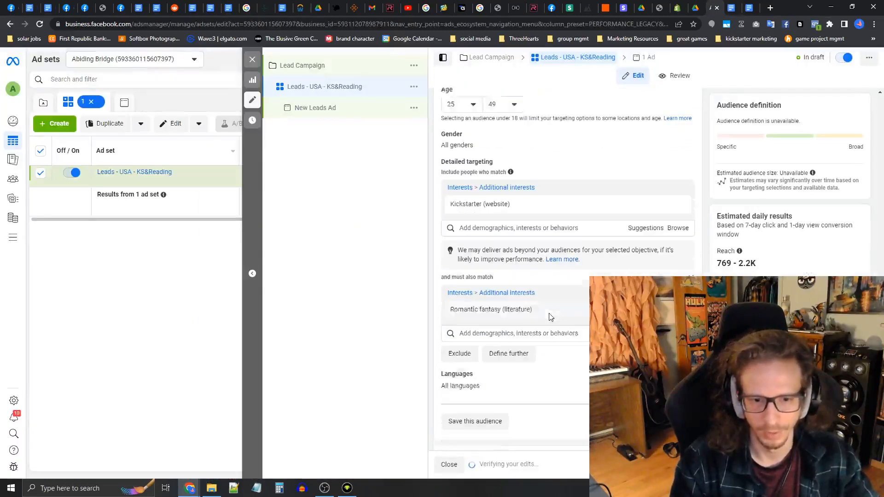
- Add a second must-also-match group, and copy Board Games, Manga from the worksheet's Book Readers hobbies
{"action": "left_click", "coordinate": [509, 343]}
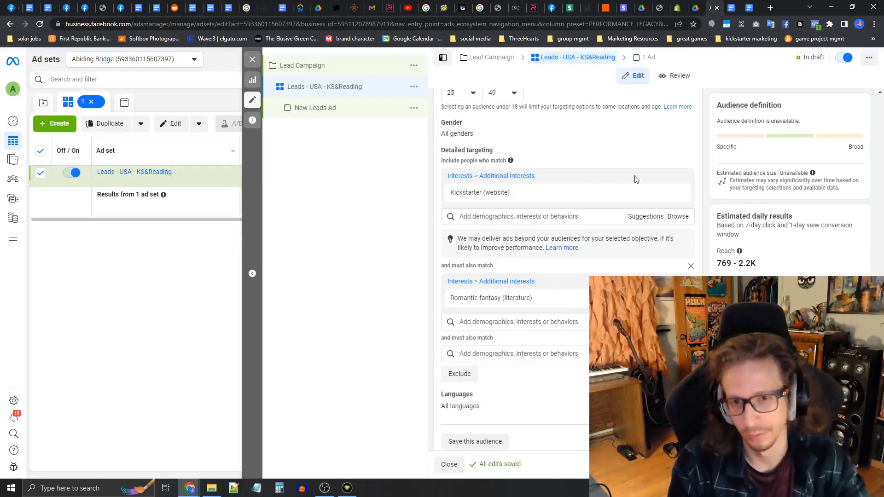
{"action": "left_click", "coordinate": [729, 13]}
{"action": "left_click_drag", "start_coordinate": [485, 238], "coordinate": [489, 243]}
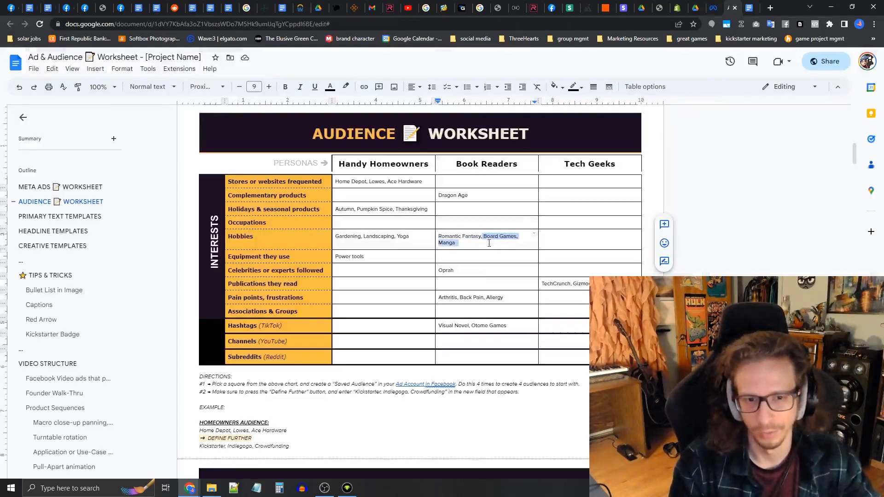
{"action": "key", "text": "ctrl+c"}
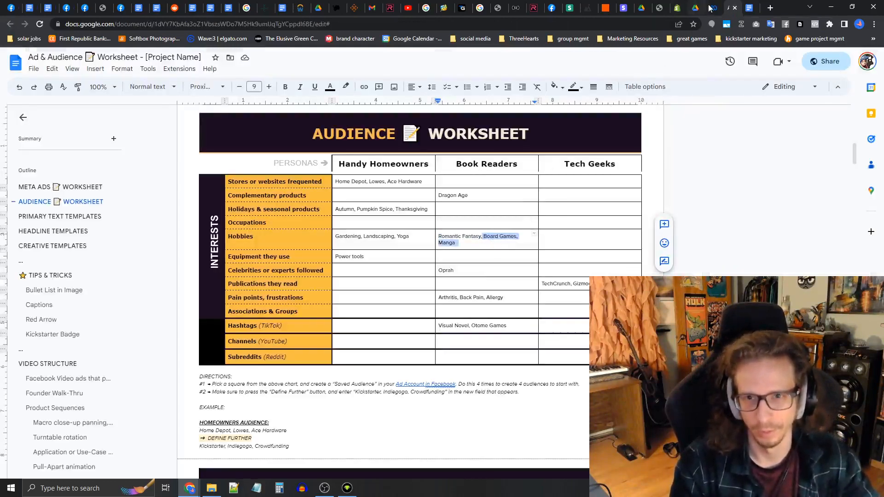
- Back in Meta Ads Manager, add Board games (games) and Manga (anime & manga) to the second must-also-match group
{"action": "left_click", "coordinate": [714, 7]}
{"action": "left_click", "coordinate": [507, 352]}
{"action": "key", "text": "ctrl+v"}
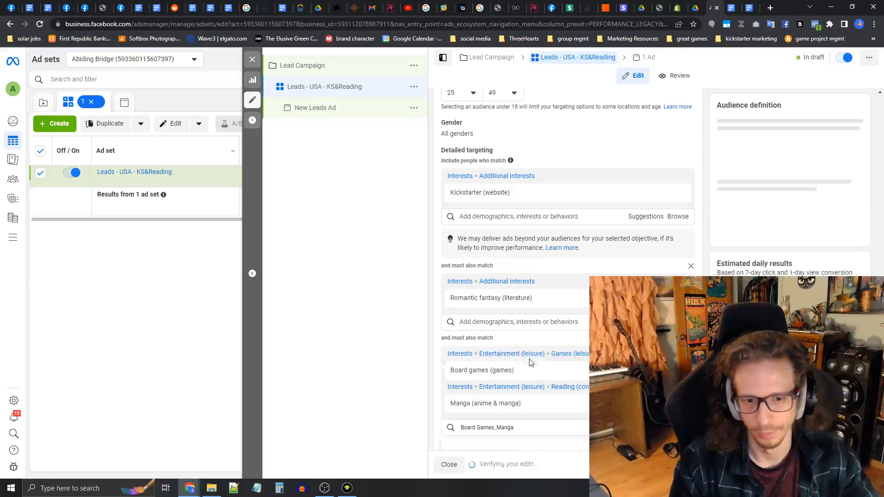
{"action": "scroll", "coordinate": [575, 368], "scroll_direction": "down", "scroll_amount": 1}
{"action": "left_click", "coordinate": [459, 294]}
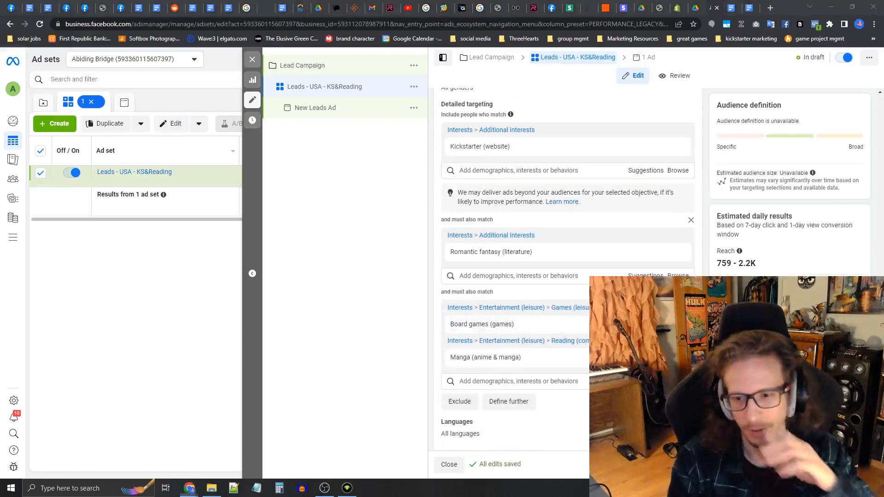
- Examine how the detailed targeting's include and must-also-match groups combine, and look over the ad set's languages, placements and conversion settings
{"action": "scroll", "coordinate": [499, 256], "scroll_direction": "up", "scroll_amount": 1}
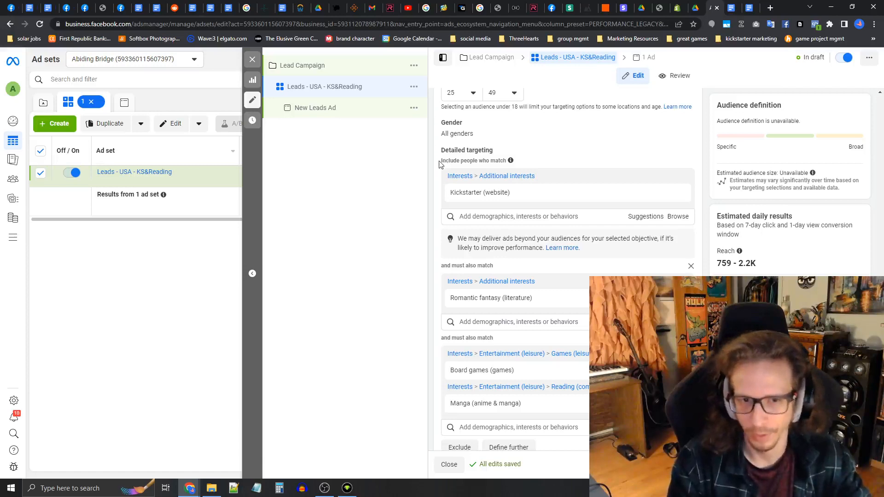
{"action": "left_click_drag", "start_coordinate": [440, 162], "coordinate": [506, 161]}
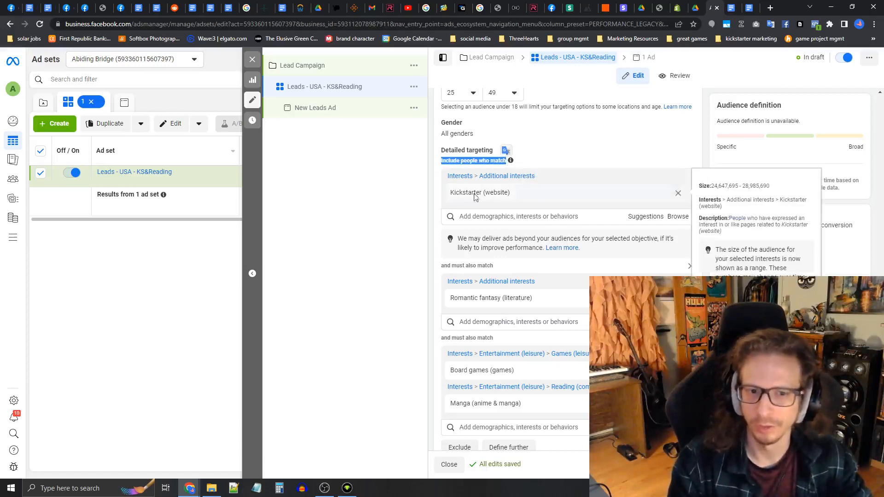
{"action": "left_click_drag", "start_coordinate": [497, 267], "coordinate": [441, 267]}
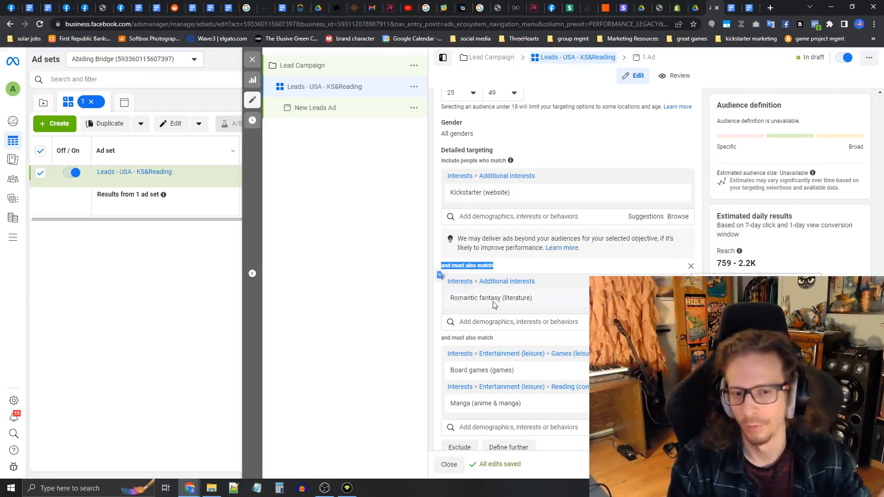
{"action": "left_click_drag", "start_coordinate": [494, 338], "coordinate": [443, 341]}
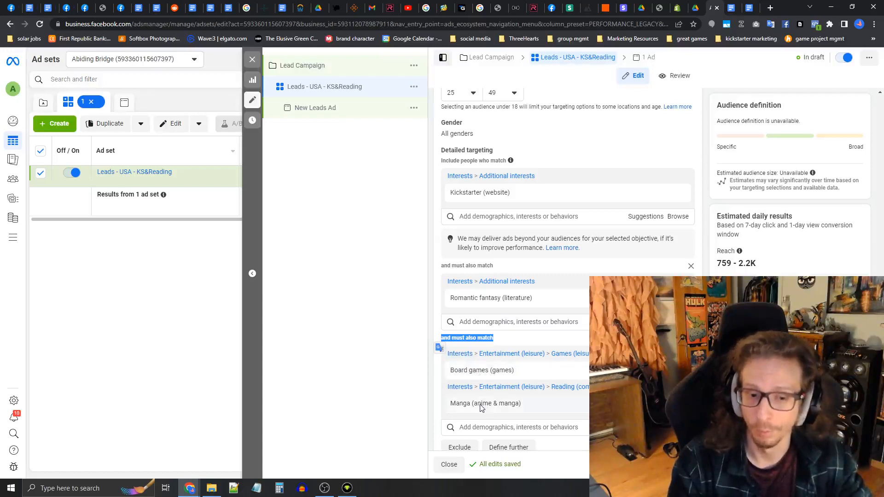
{"action": "left_click", "coordinate": [469, 341]}
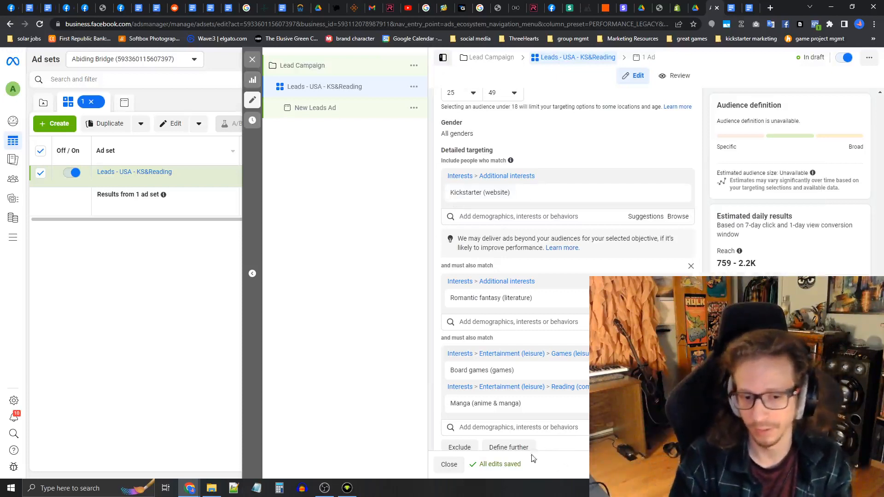
{"action": "scroll", "coordinate": [493, 407], "scroll_direction": "down", "scroll_amount": 1}
{"action": "scroll", "coordinate": [515, 285], "scroll_direction": "up", "scroll_amount": 1}
{"action": "mouse_move", "coordinate": [476, 198]}
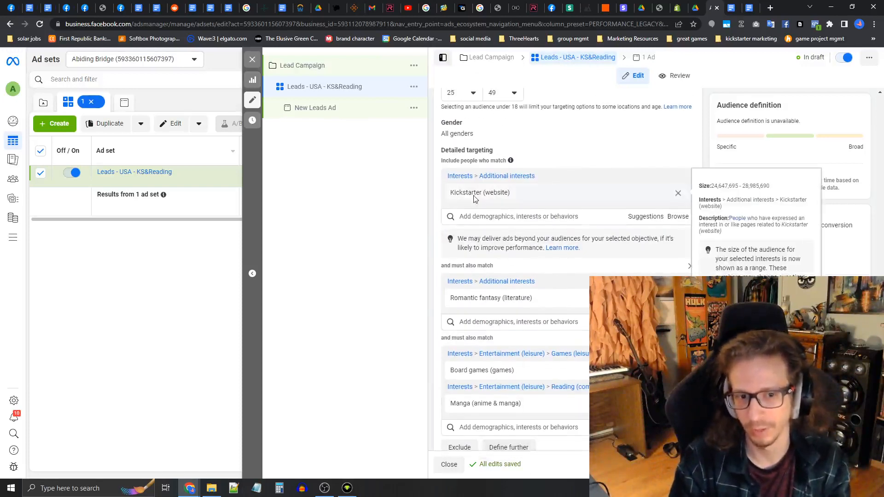
{"action": "left_click", "coordinate": [492, 215]}
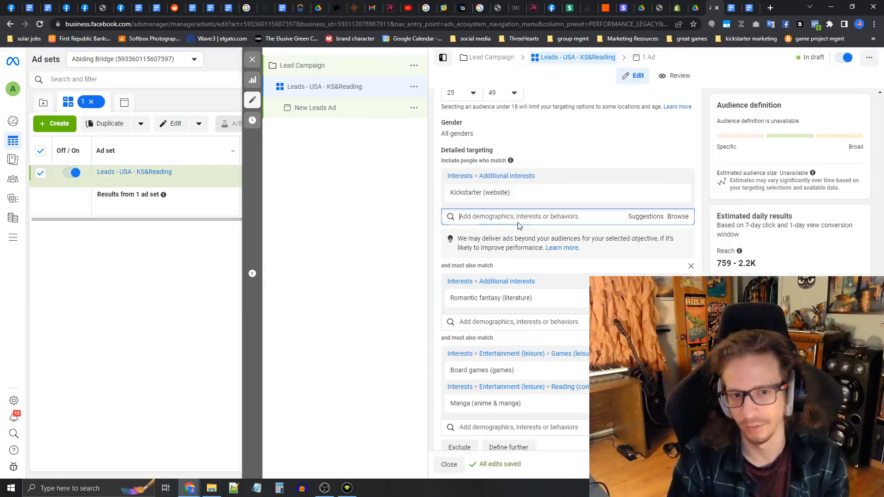
{"action": "left_click", "coordinate": [489, 216]}
{"action": "mouse_move", "coordinate": [503, 196]}
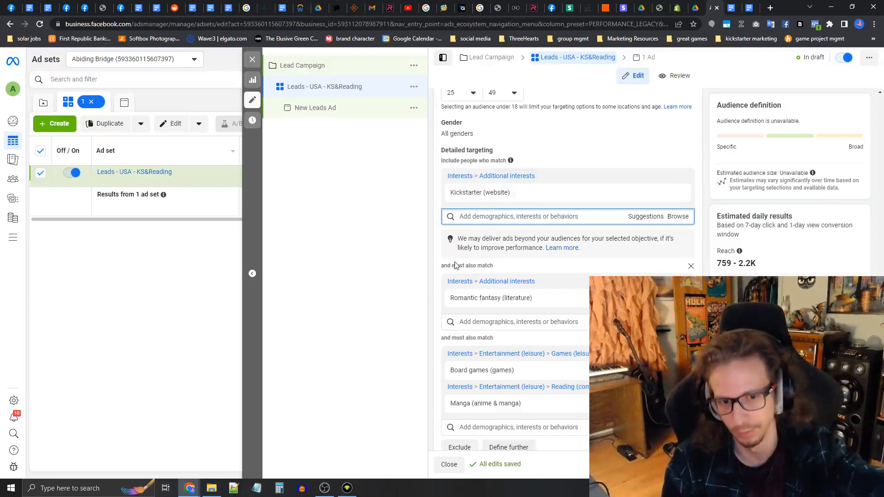
{"action": "left_click_drag", "start_coordinate": [453, 266], "coordinate": [494, 267]}
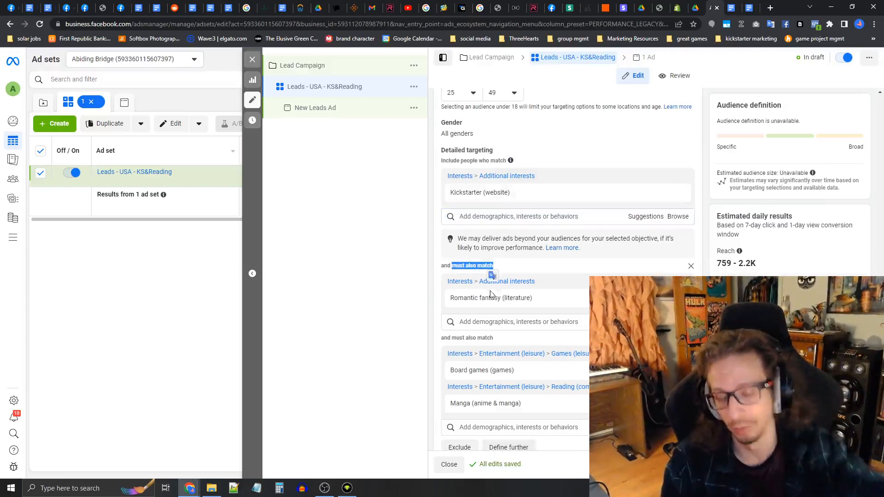
{"action": "scroll", "coordinate": [504, 365], "scroll_direction": "down", "scroll_amount": 1}
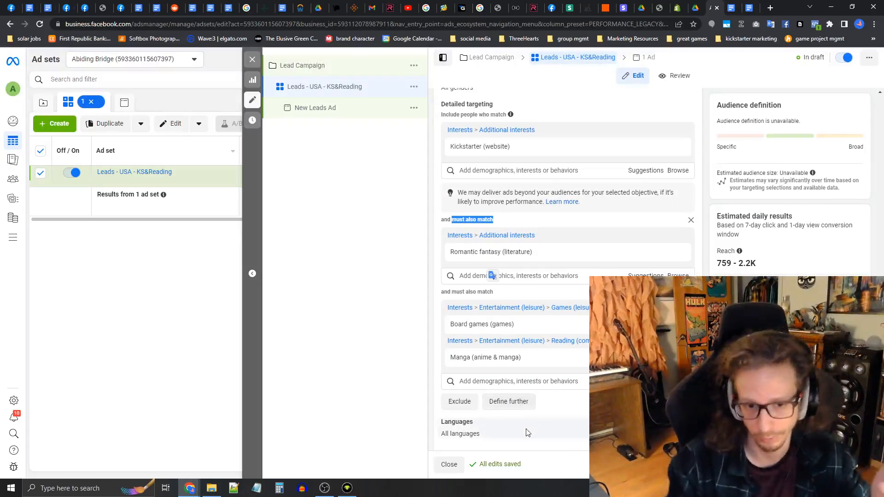
{"action": "scroll", "coordinate": [583, 411], "scroll_direction": "down", "scroll_amount": 2}
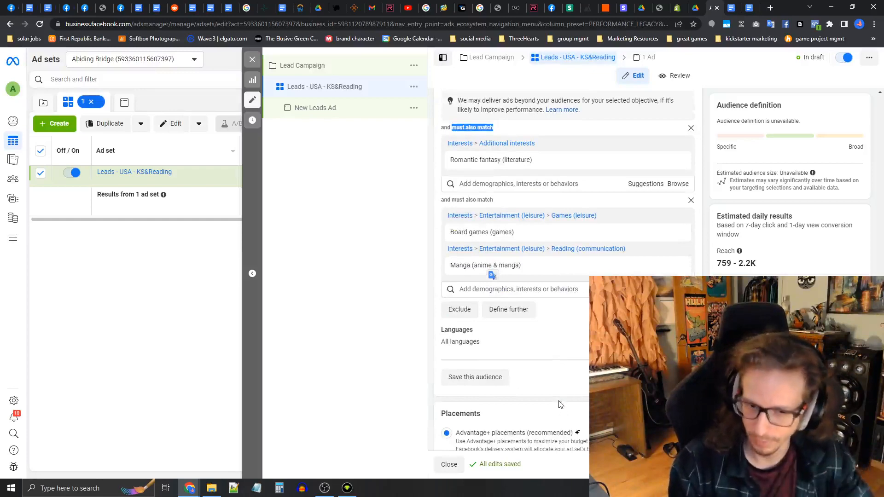
{"action": "left_click", "coordinate": [570, 356]}
{"action": "scroll", "coordinate": [570, 356], "scroll_direction": "down", "scroll_amount": 2}
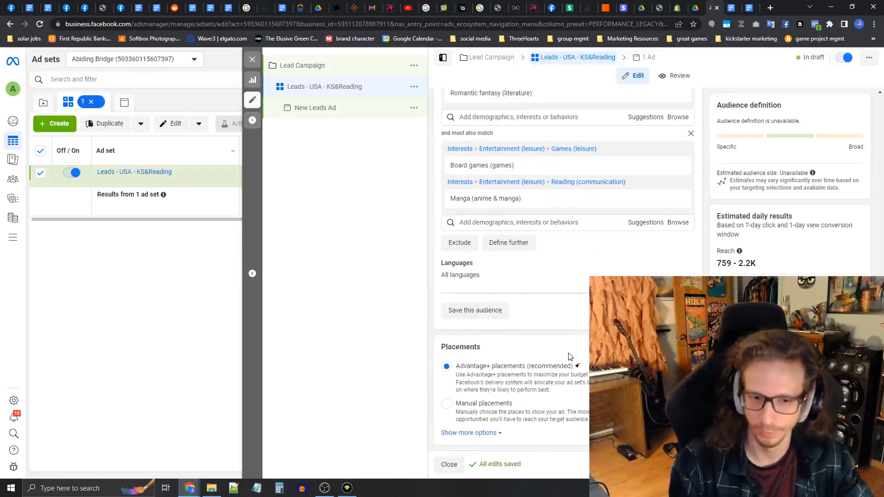
{"action": "scroll", "coordinate": [568, 272], "scroll_direction": "up", "scroll_amount": 15}
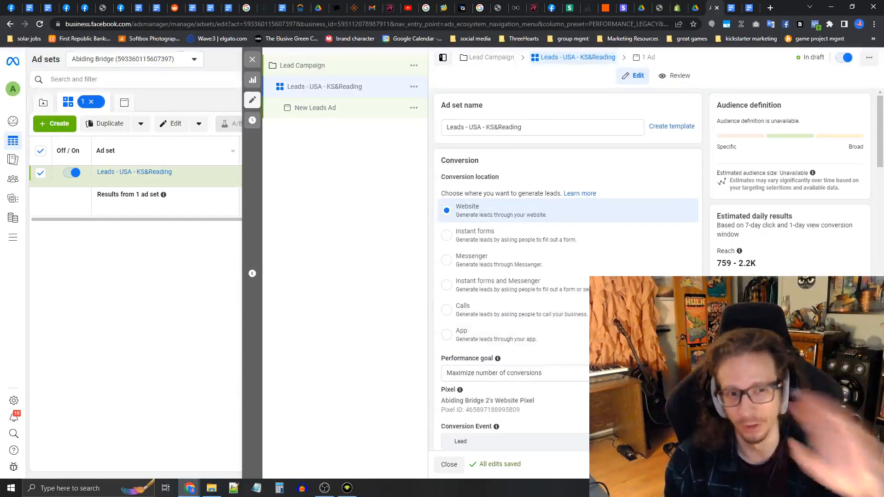
- Open the New Leads Ad and rename it Leads - USA - KS&RD - BulletList
{"action": "left_click", "coordinate": [308, 111]}
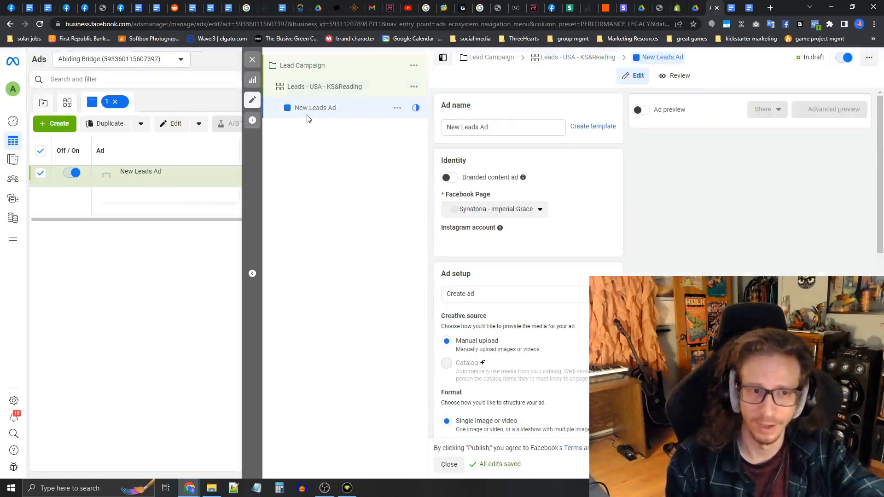
{"action": "left_click_drag", "start_coordinate": [506, 128], "coordinate": [423, 136]}
{"action": "key", "text": "BackSpace"}
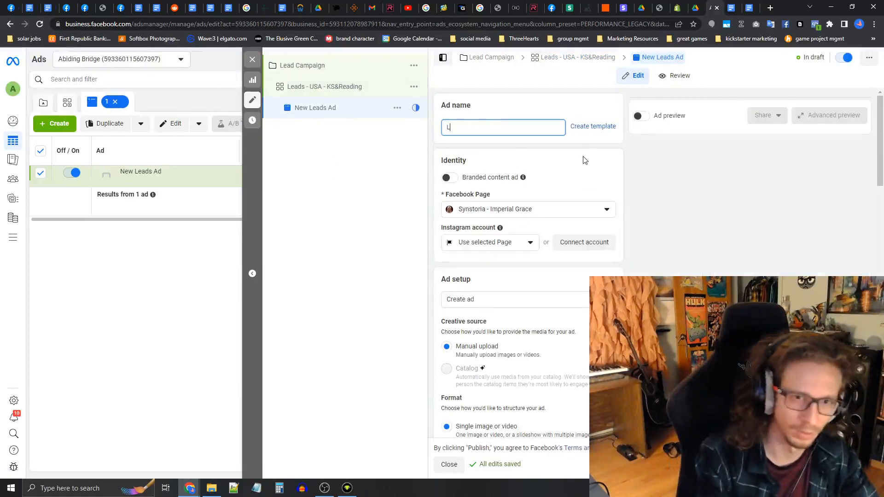
{"action": "type", "text": "Leads - USA "}
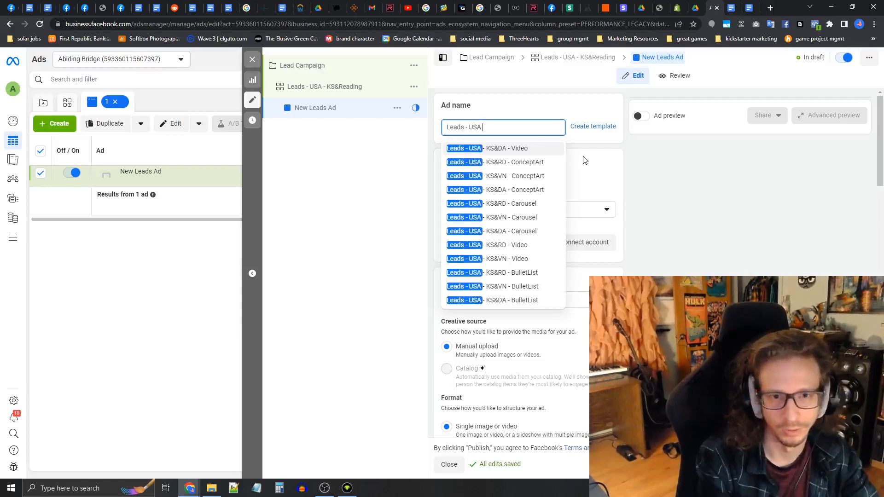
{"action": "type", "text": "- KS&RD -"}
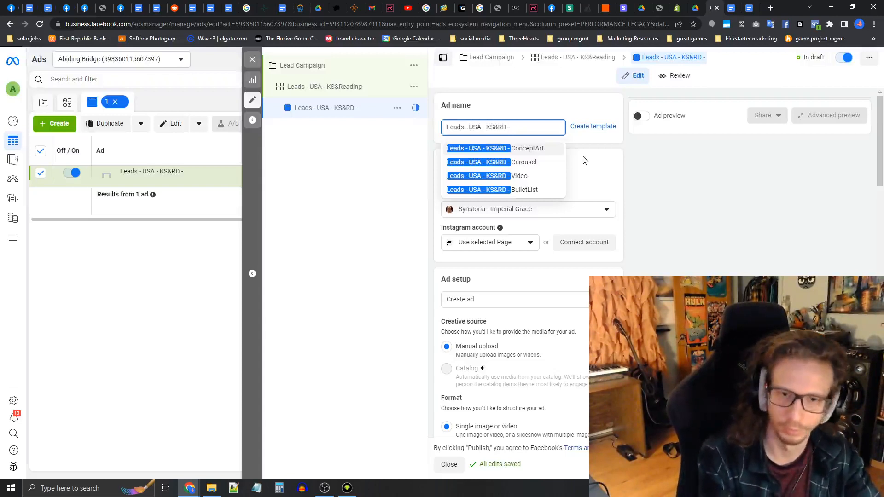
{"action": "type", "text": "BulletList"}
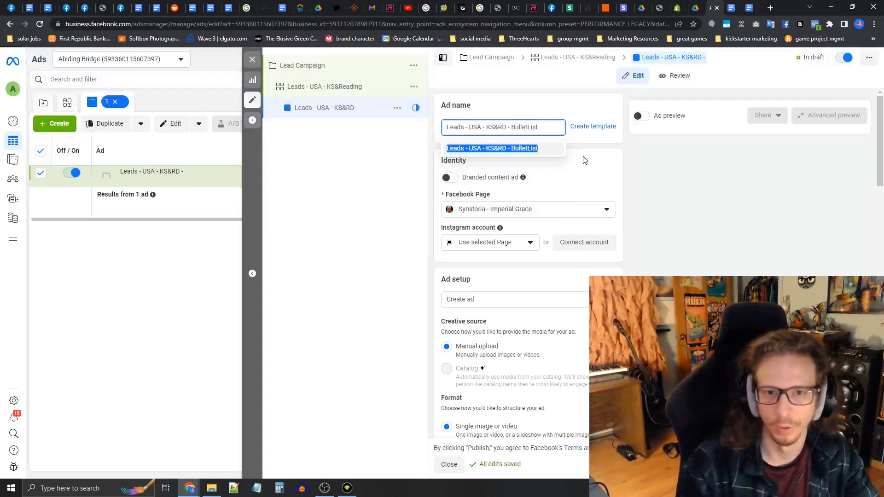
{"action": "left_click", "coordinate": [584, 160]}
- Examine the ad's Identity section, including its Facebook Page and Instagram account settings
{"action": "scroll", "coordinate": [567, 182], "scroll_direction": "down", "scroll_amount": 2}
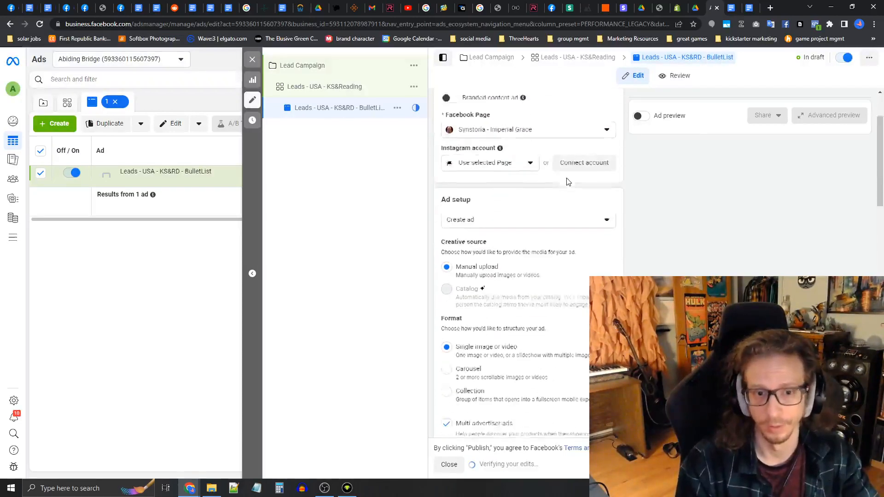
{"action": "scroll", "coordinate": [493, 172], "scroll_direction": "up", "scroll_amount": 2}
{"action": "left_click_drag", "start_coordinate": [444, 161], "coordinate": [490, 162]}
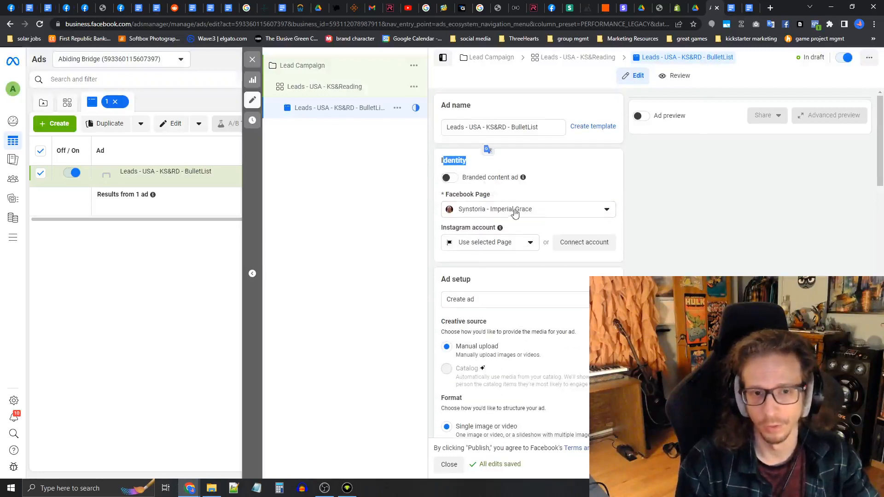
{"action": "left_click_drag", "start_coordinate": [456, 196], "coordinate": [503, 196]}
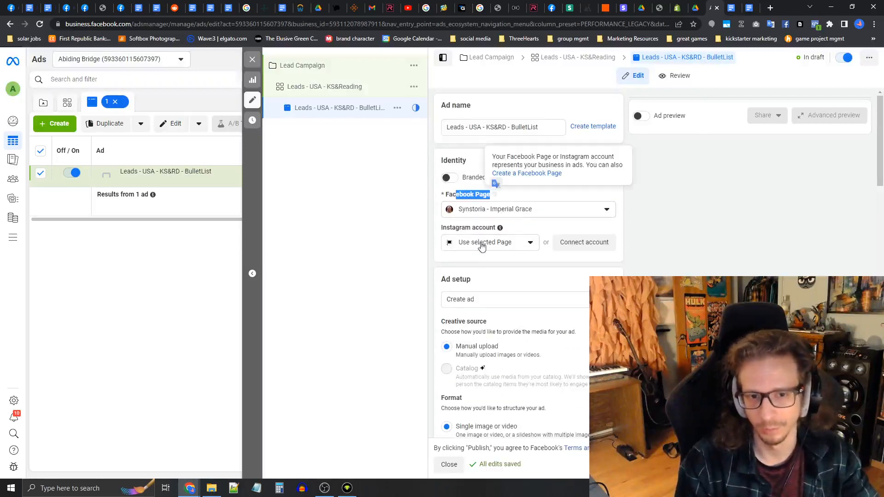
{"action": "left_click", "coordinate": [452, 230]}
{"action": "left_click_drag", "start_coordinate": [451, 232], "coordinate": [496, 227]}
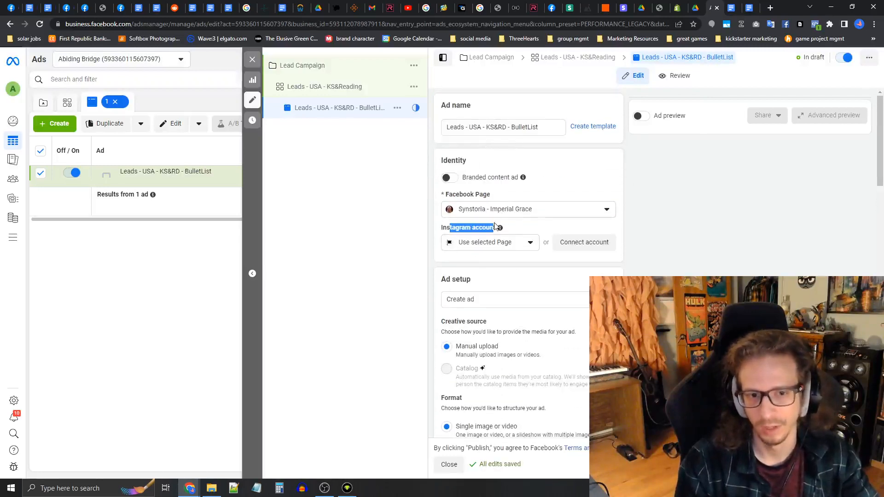
{"action": "left_click", "coordinate": [530, 244]}
{"action": "left_click", "coordinate": [531, 249]}
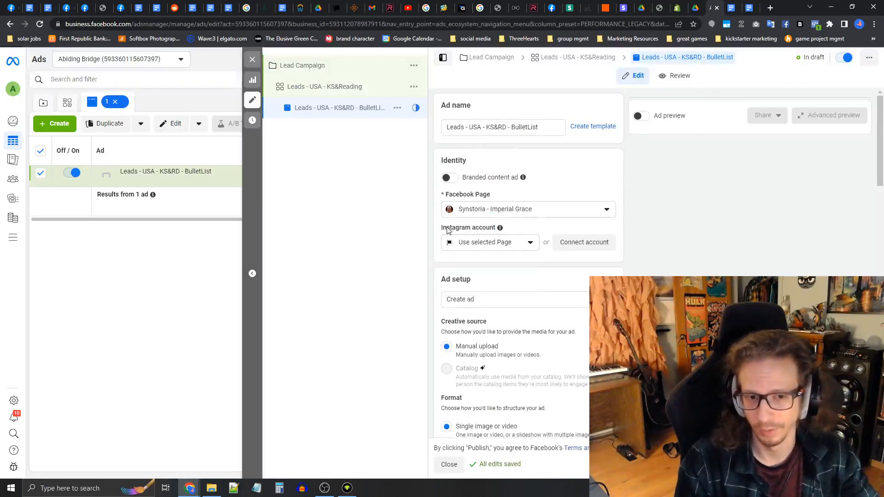
{"action": "left_click_drag", "start_coordinate": [441, 228], "coordinate": [496, 229]}
{"action": "left_click", "coordinate": [626, 273]}
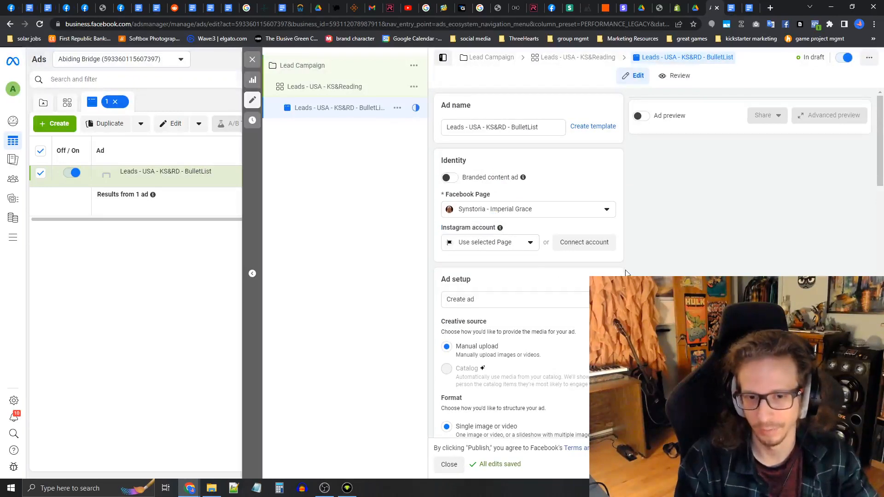
- Look over the ad setup's creative source, format and multi-advertiser options, along with the ad creative's media and text fields
{"action": "scroll", "coordinate": [602, 256], "scroll_direction": "down", "scroll_amount": 3}
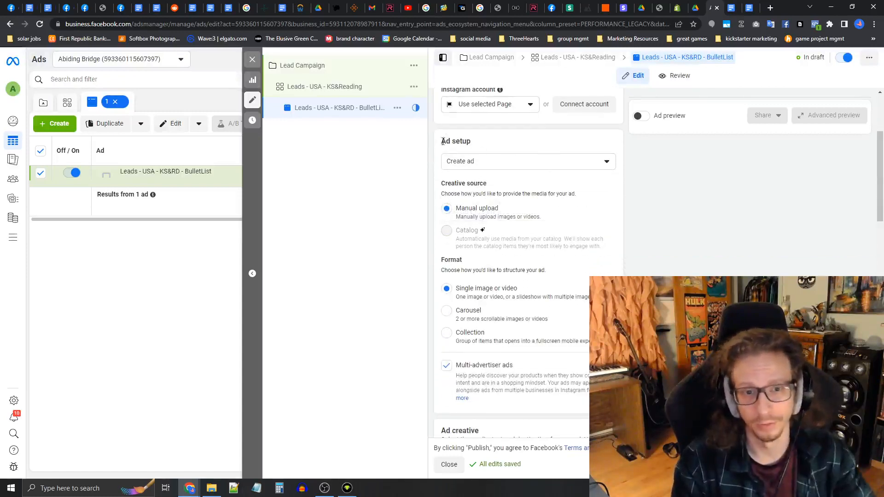
{"action": "left_click_drag", "start_coordinate": [440, 140], "coordinate": [474, 145]}
{"action": "left_click", "coordinate": [487, 187]}
{"action": "scroll", "coordinate": [517, 198], "scroll_direction": "down", "scroll_amount": 1}
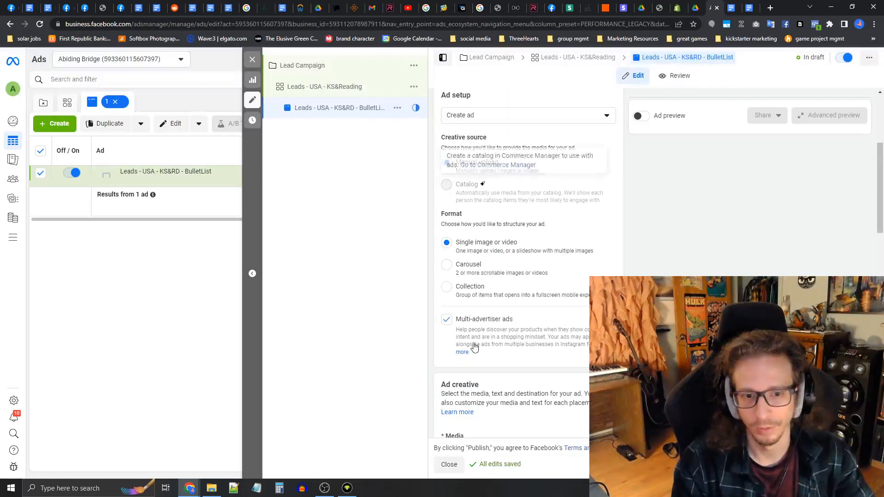
{"action": "scroll", "coordinate": [461, 295], "scroll_direction": "down", "scroll_amount": 1}
{"action": "left_click", "coordinate": [447, 274]}
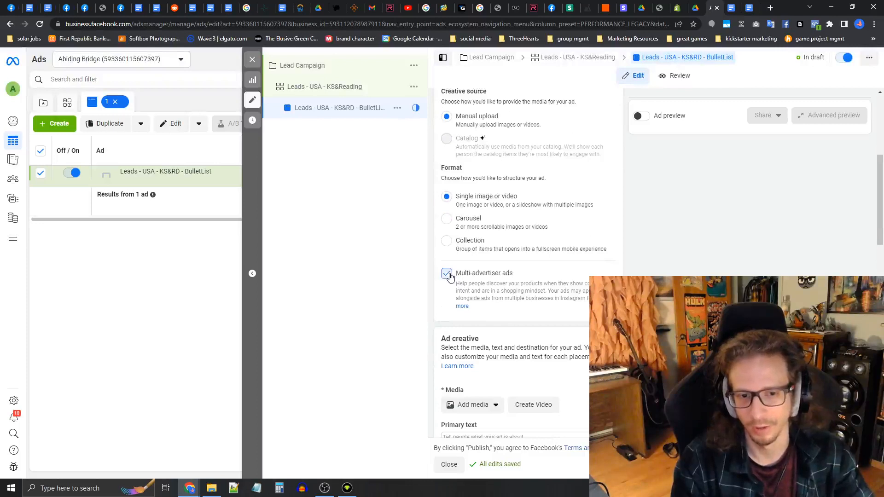
{"action": "scroll", "coordinate": [546, 297], "scroll_direction": "down", "scroll_amount": 3}
{"action": "scroll", "coordinate": [539, 285], "scroll_direction": "down", "scroll_amount": 2}
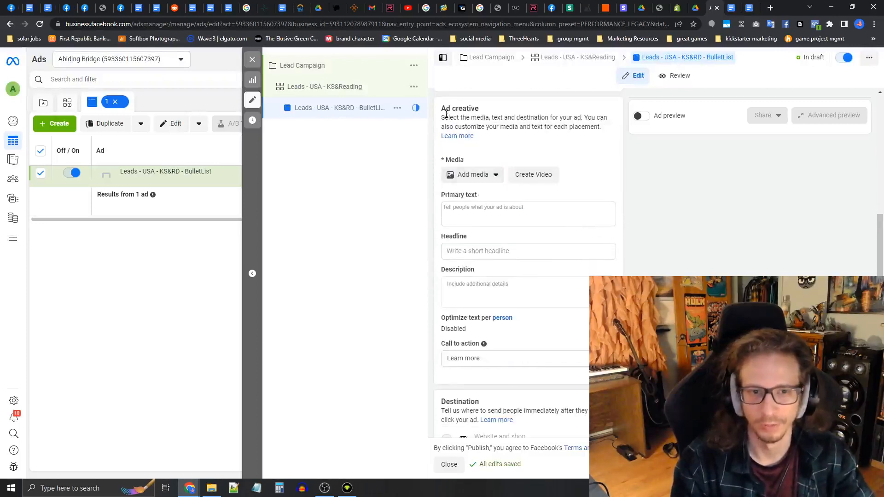
{"action": "left_click_drag", "start_coordinate": [442, 109], "coordinate": [494, 109]}
{"action": "left_click", "coordinate": [492, 112]}
{"action": "scroll", "coordinate": [513, 154], "scroll_direction": "down", "scroll_amount": 1}
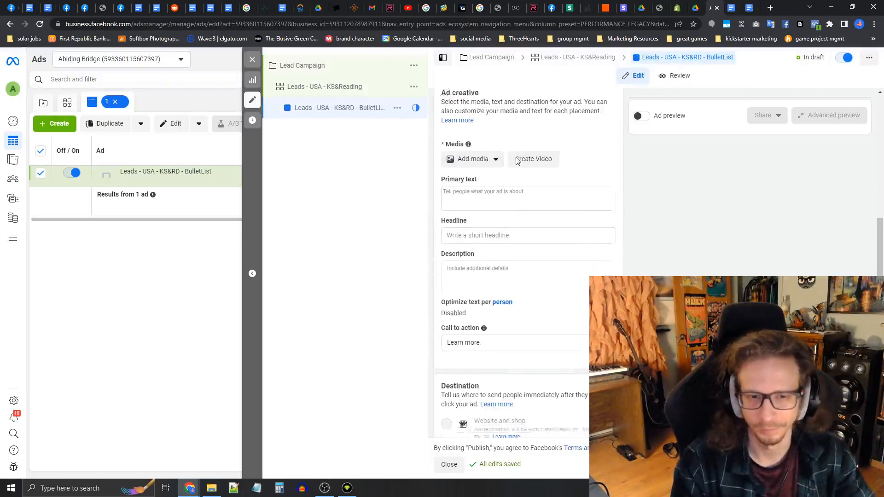
{"action": "scroll", "coordinate": [469, 152], "scroll_direction": "up", "scroll_amount": 1}
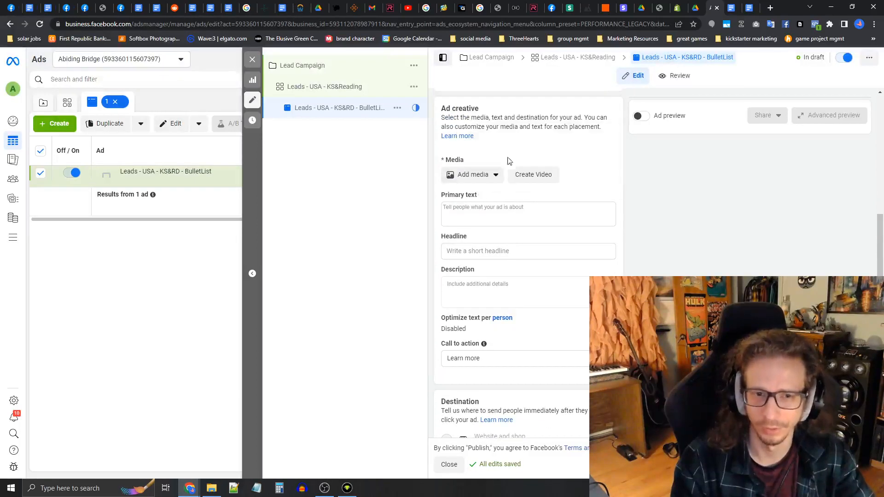
{"action": "left_click", "coordinate": [489, 180]}
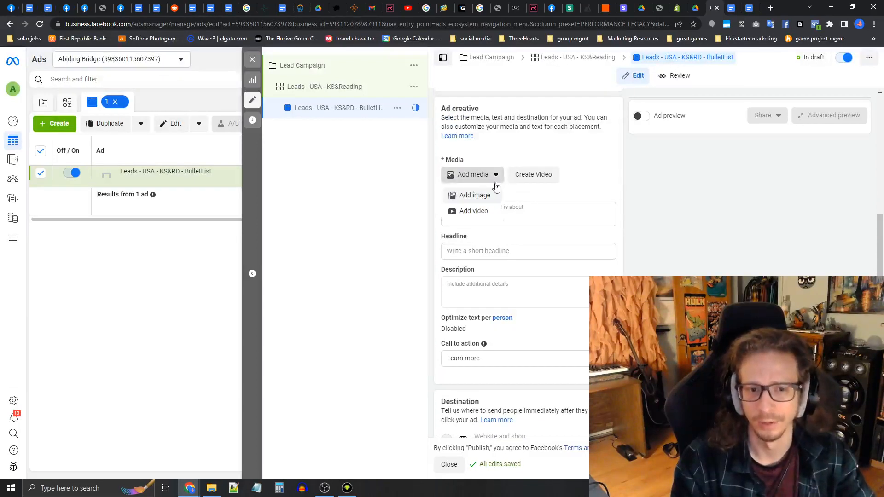
{"action": "left_click", "coordinate": [477, 197]}
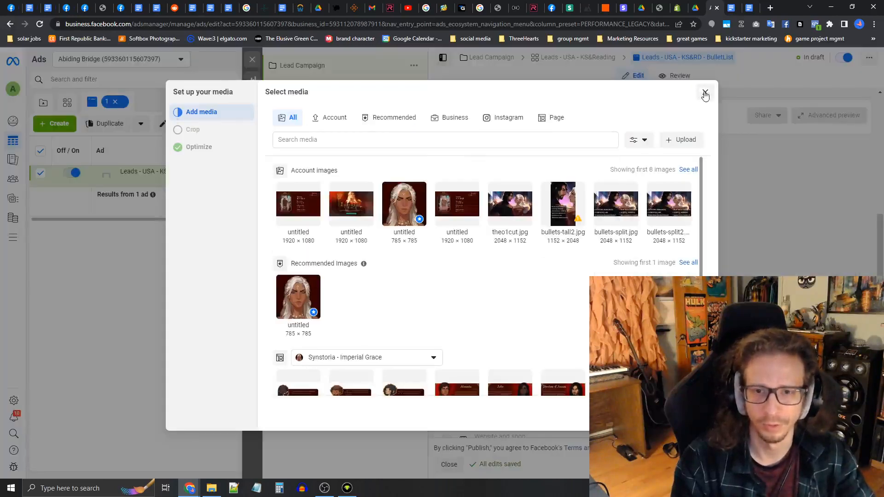
{"action": "left_click", "coordinate": [705, 92]}
- Start adding an image to the ad, check the downloaded image files, and select bullets-split.jpg from the account images
{"action": "left_click", "coordinate": [476, 176]}
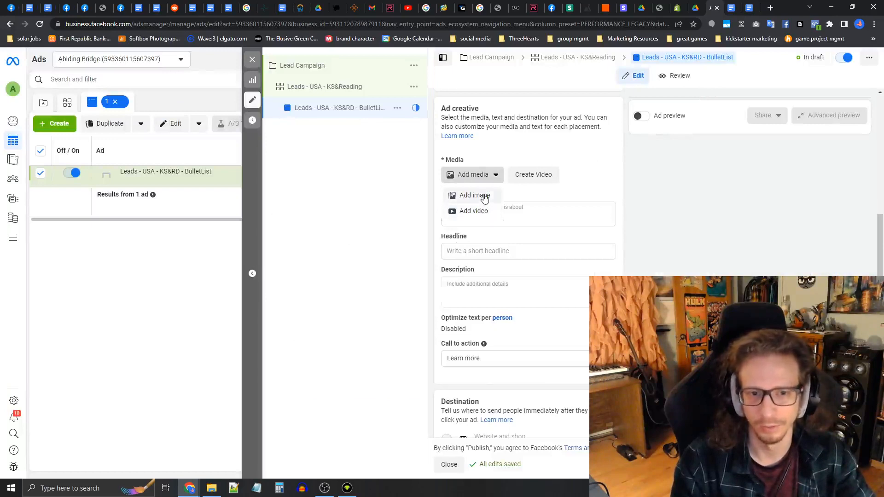
{"action": "left_click", "coordinate": [479, 195]}
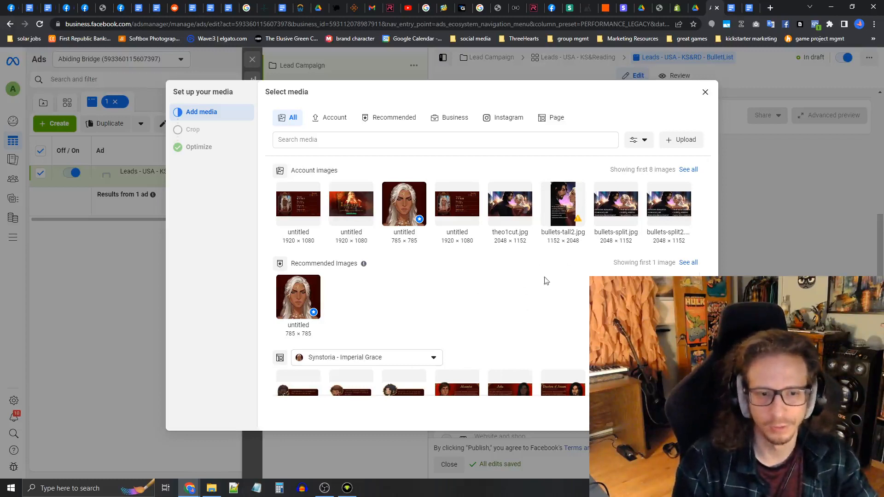
{"action": "left_click", "coordinate": [211, 488]}
{"action": "mouse_move", "coordinate": [707, 191]}
{"action": "left_mouse_down"}
{"action": "mouse_move", "coordinate": [480, 268]}
{"action": "mouse_move", "coordinate": [454, 264]}
{"action": "mouse_move", "coordinate": [515, 266]}
{"action": "mouse_move", "coordinate": [706, 197]}
{"action": "left_mouse_up"}
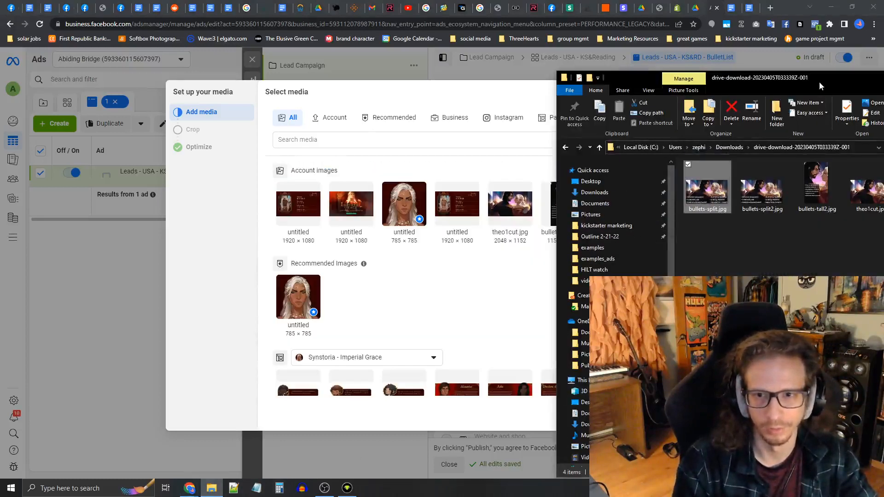
{"action": "left_click_drag", "start_coordinate": [820, 86], "coordinate": [689, 87]}
{"action": "left_click", "coordinate": [534, 348]}
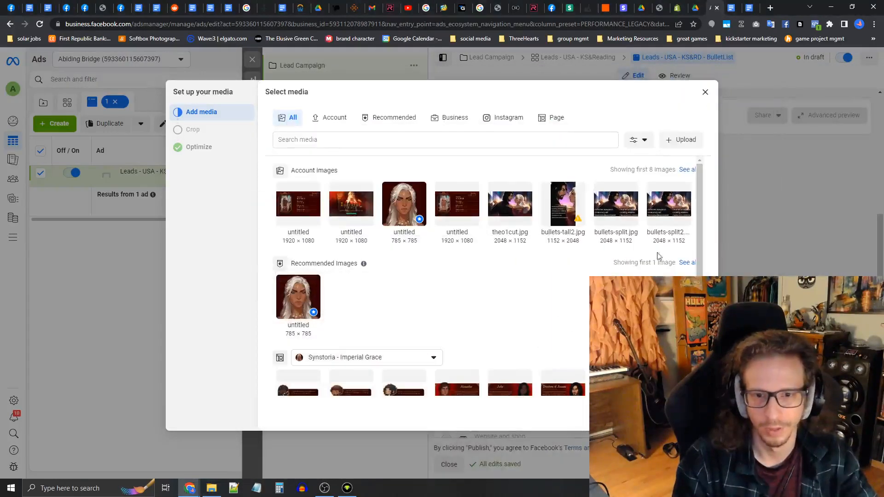
{"action": "left_click", "coordinate": [634, 210]}
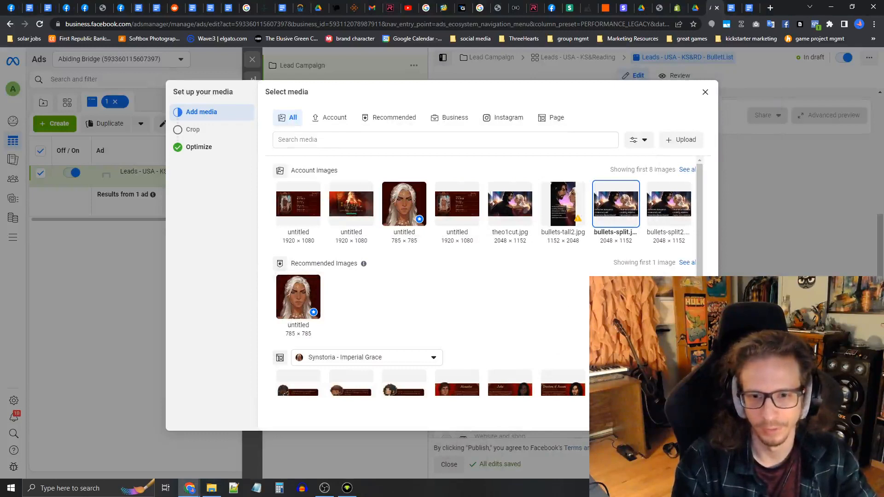
- Proceed to the placement crops and choose Original for both the Feeds and in-stream group and the Stories and Reels group
{"action": "left_click", "coordinate": [222, 137]}
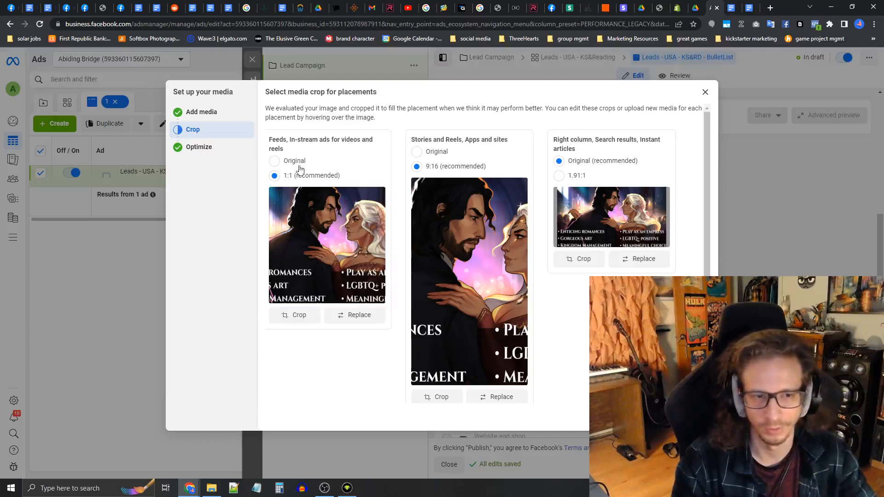
{"action": "left_click", "coordinate": [274, 160]}
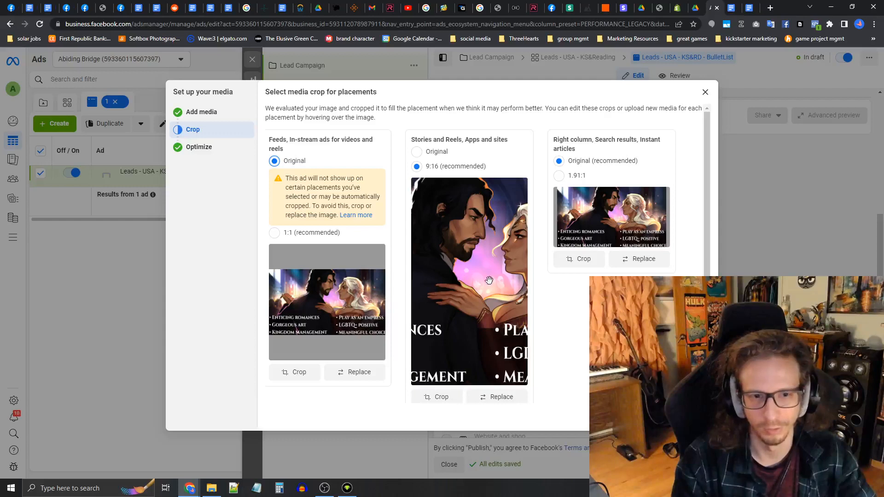
{"action": "left_click_drag", "start_coordinate": [412, 139], "coordinate": [510, 143]}
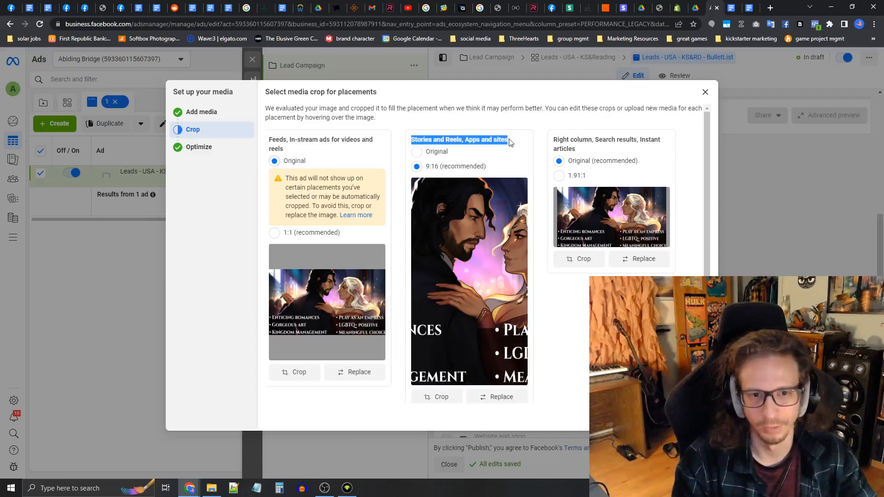
{"action": "left_click", "coordinate": [417, 153]}
- Replace the Stories and Reels, Apps and sites image with bullets-tall2.jpg
{"action": "scroll", "coordinate": [497, 346], "scroll_direction": "down", "scroll_amount": 2}
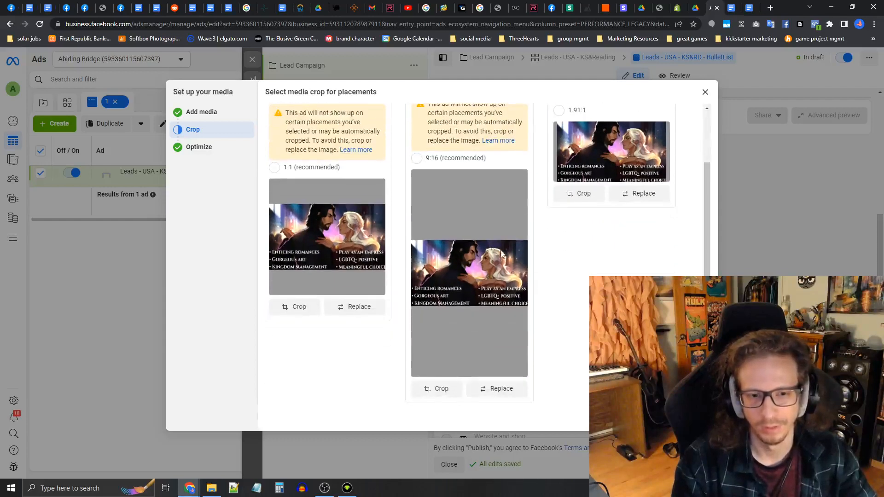
{"action": "left_click", "coordinate": [501, 389]}
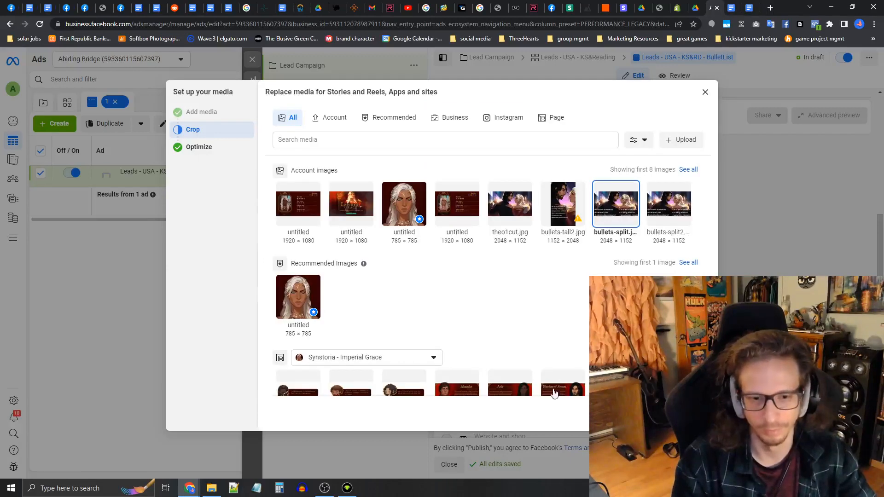
{"action": "left_click", "coordinate": [563, 203]}
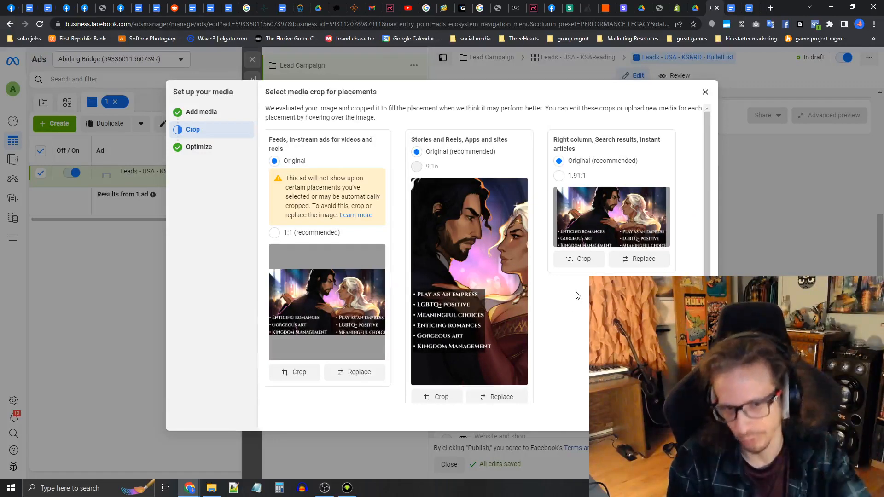
- Replace the Right column, Search results, Instant articles image with bullets-split2.jpg
{"action": "left_click_drag", "start_coordinate": [562, 139], "coordinate": [597, 141]}
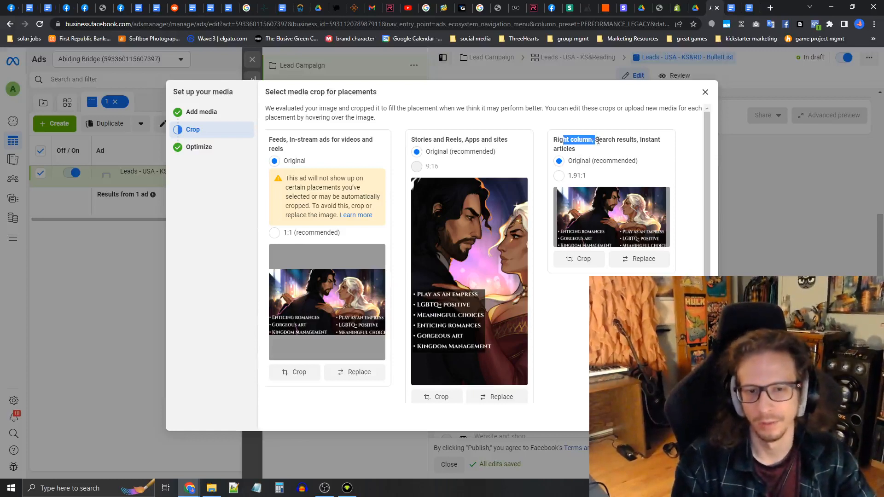
{"action": "left_click", "coordinate": [602, 152]}
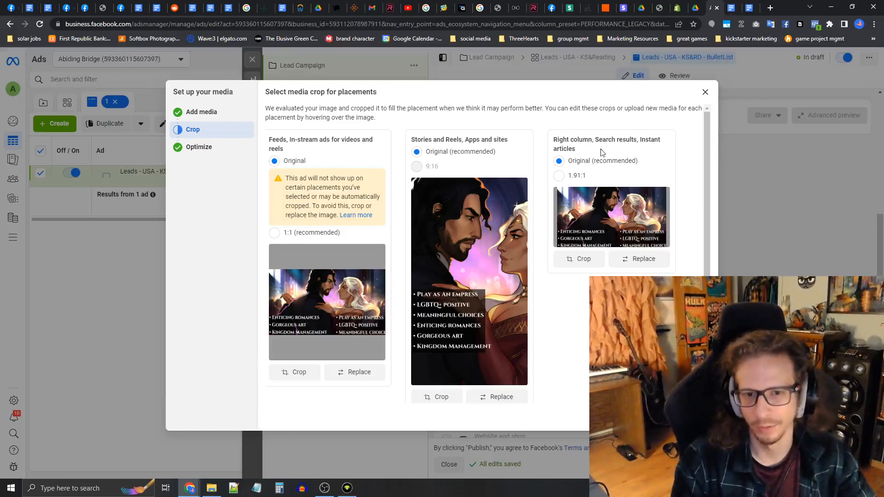
{"action": "left_click", "coordinate": [627, 261]}
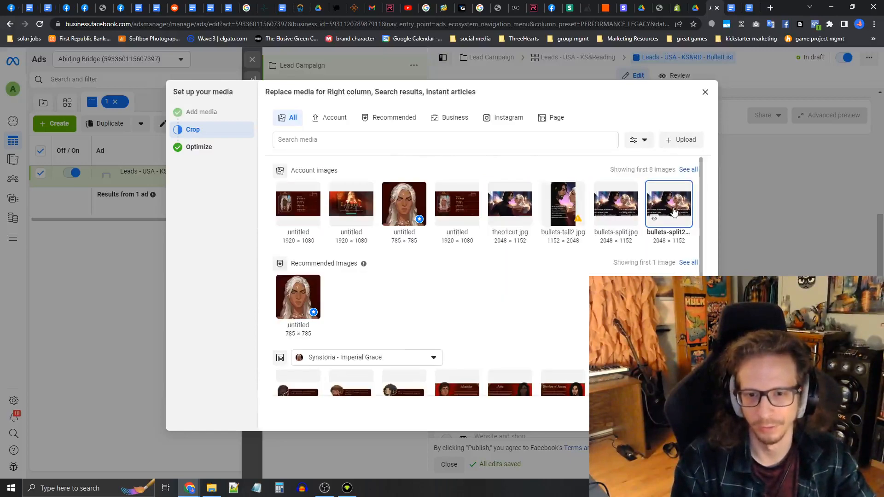
{"action": "left_click", "coordinate": [694, 417]}
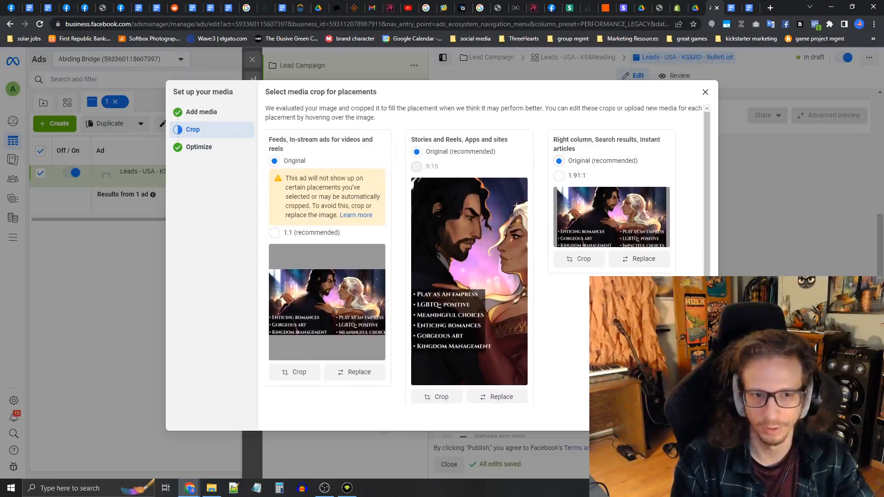
- Review the standard enhancements, image brightness & contrast, and music optimizations, leave them all off, and finish the media setup
{"action": "left_click", "coordinate": [695, 417]}
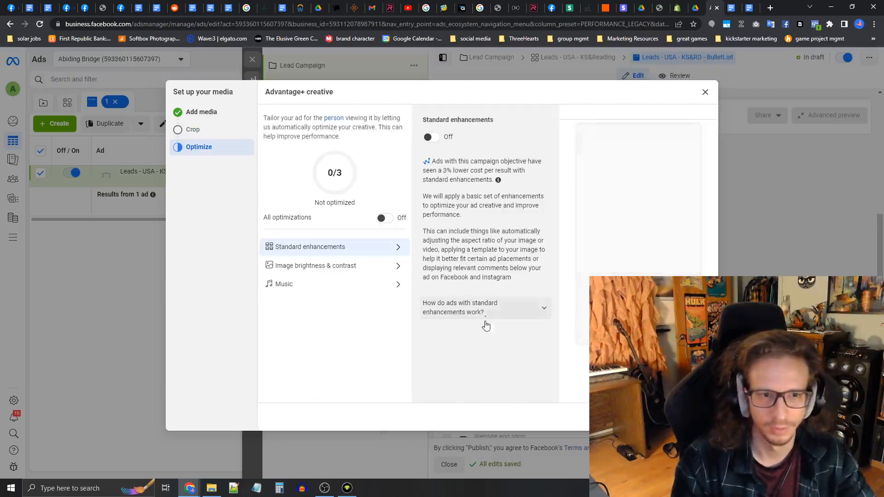
{"action": "left_click_drag", "start_coordinate": [427, 119], "coordinate": [510, 119]}
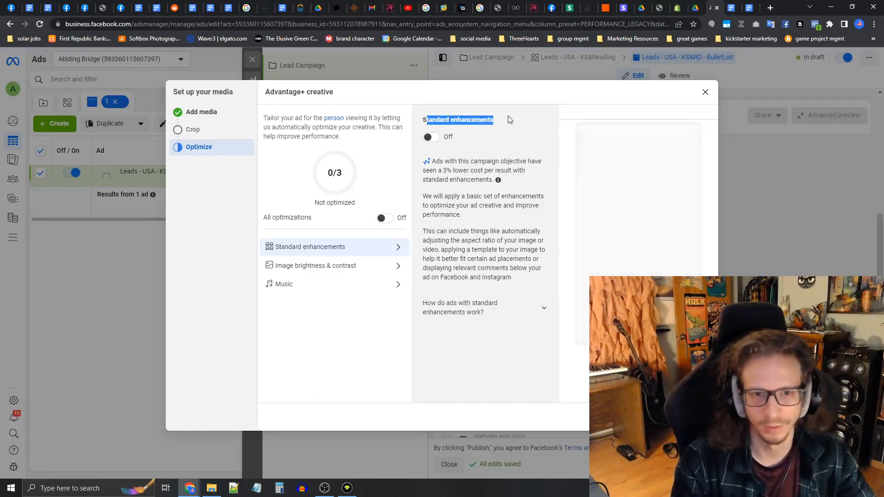
{"action": "triple_click", "coordinate": [487, 119]}
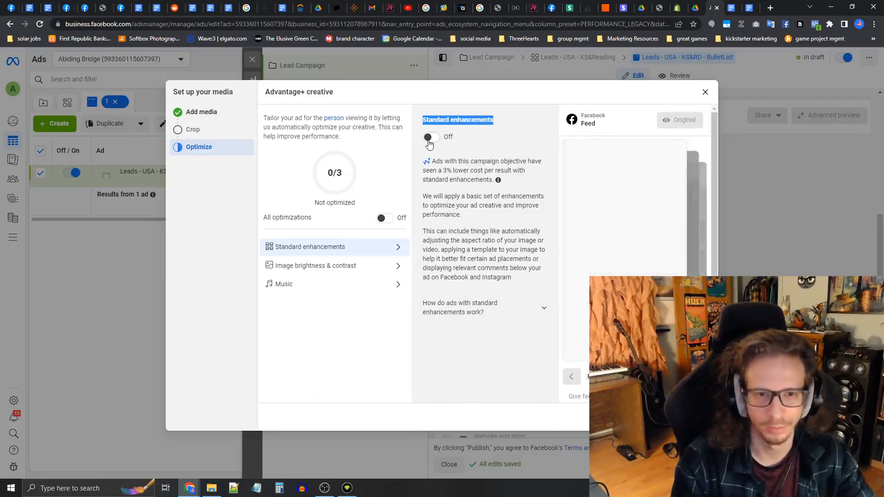
{"action": "left_click", "coordinate": [389, 267]}
{"action": "left_click", "coordinate": [362, 286]}
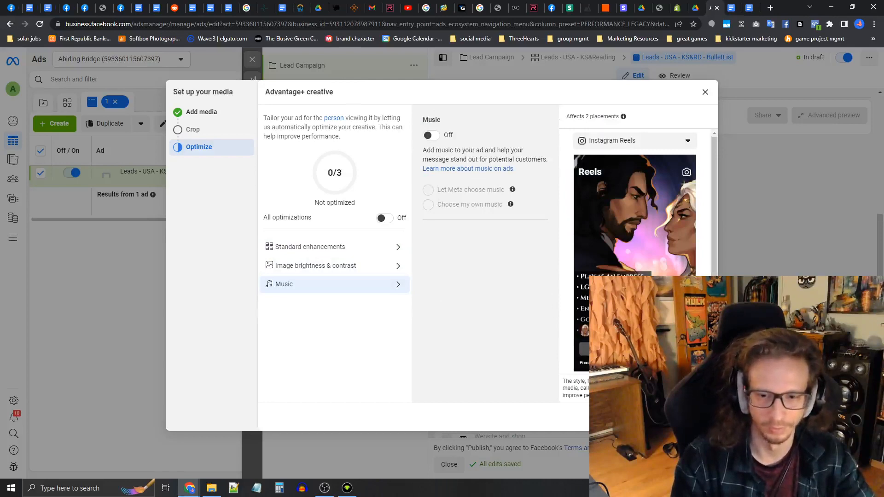
{"action": "left_click", "coordinate": [698, 418]}
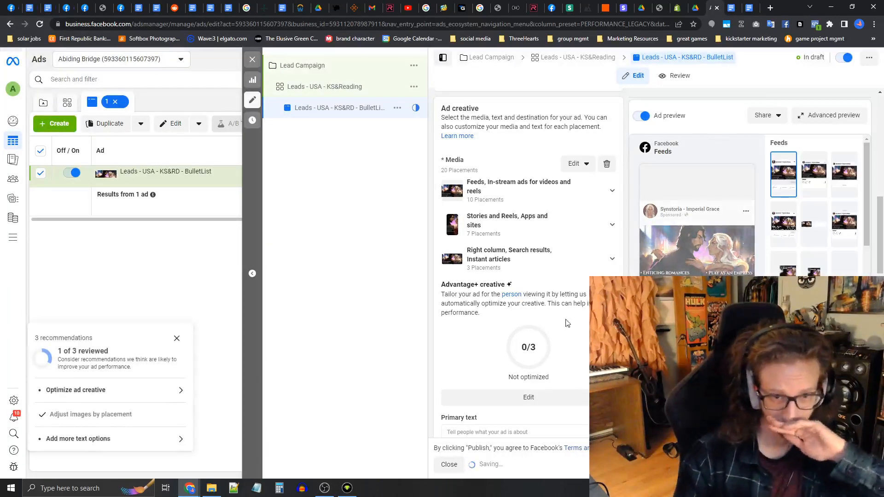
{"action": "scroll", "coordinate": [529, 312], "scroll_direction": "down", "scroll_amount": 5}
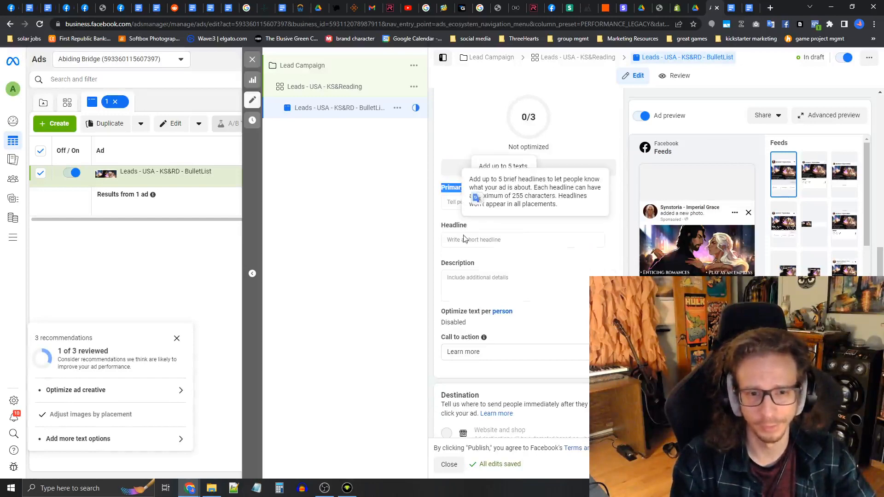
- Switch to the Ad & Audience Worksheet in Google Docs and examine its ad copy table, primary text templates and headline templates
{"action": "double_click", "coordinate": [454, 225]}
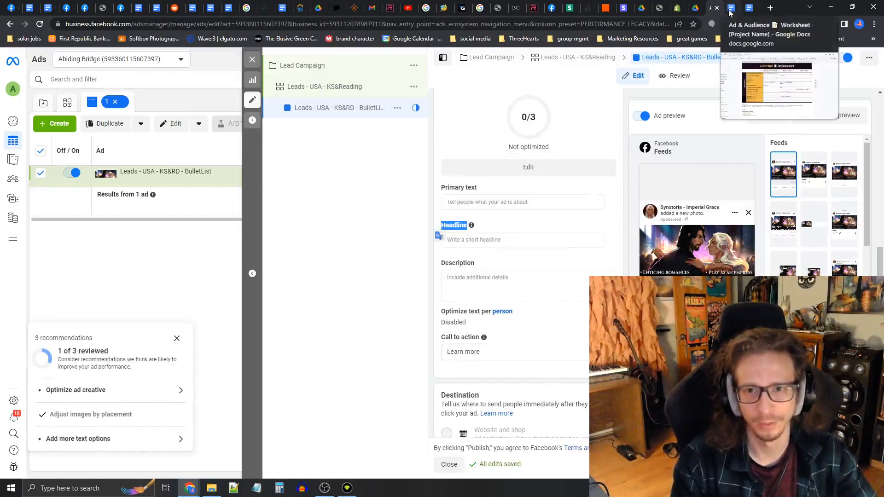
{"action": "left_click", "coordinate": [730, 12]}
{"action": "scroll", "coordinate": [372, 313], "scroll_direction": "up", "scroll_amount": 7}
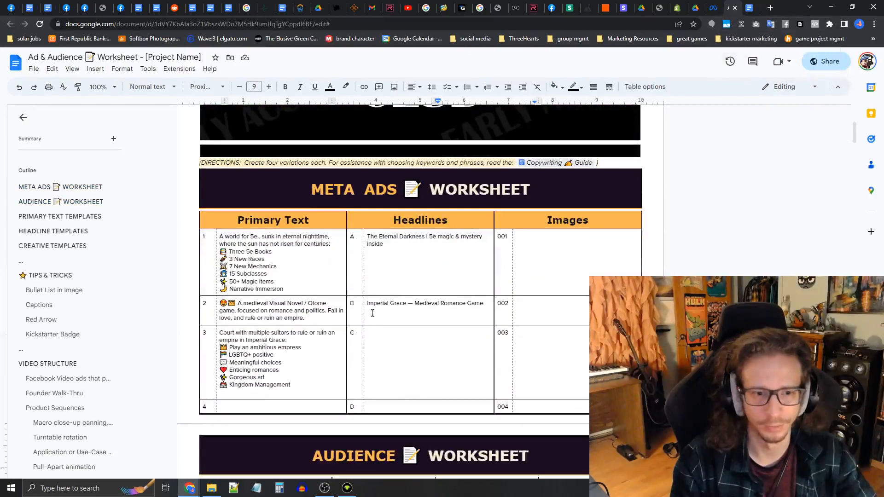
{"action": "scroll", "coordinate": [316, 316], "scroll_direction": "down", "scroll_amount": 15}
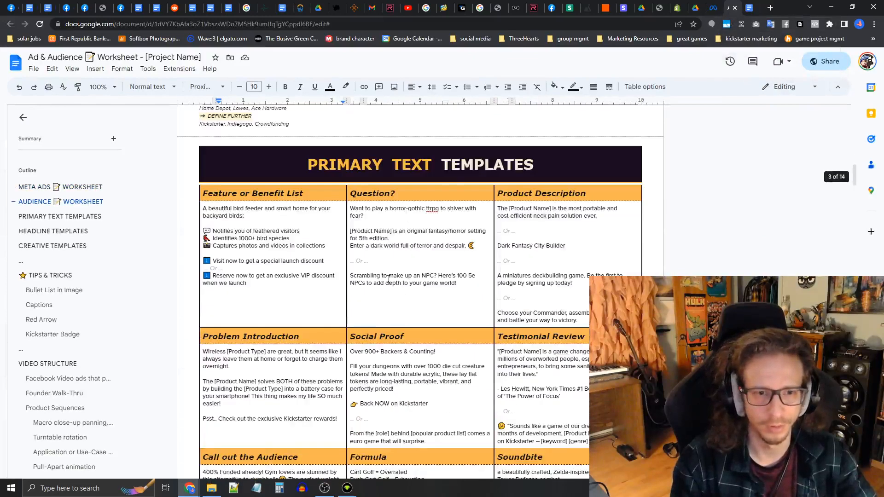
{"action": "left_click", "coordinate": [552, 170]}
{"action": "scroll", "coordinate": [551, 170], "scroll_direction": "down", "scroll_amount": 8}
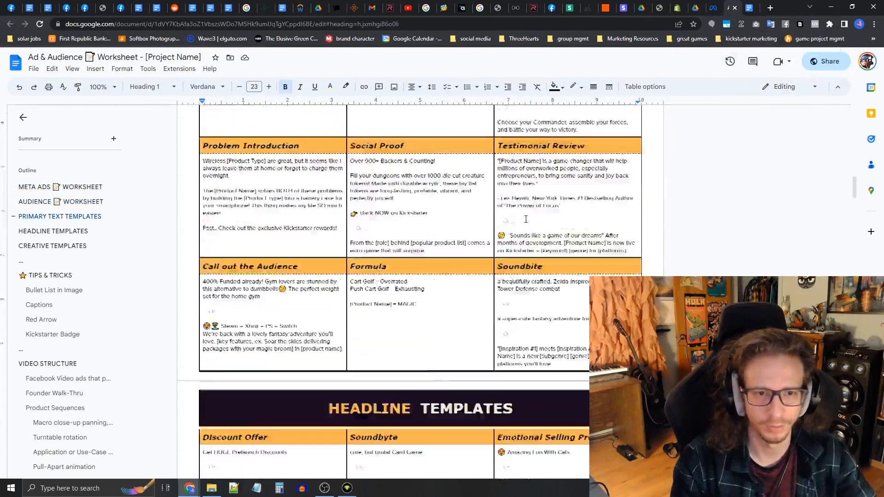
{"action": "left_click_drag", "start_coordinate": [328, 233], "coordinate": [535, 242]}
{"action": "scroll", "coordinate": [543, 248], "scroll_direction": "down", "scroll_amount": 9}
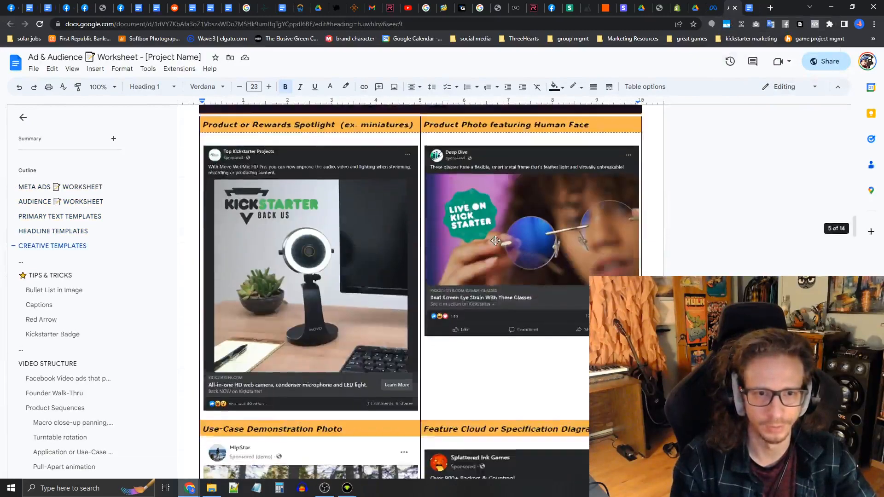
- Examine the worksheet's creative templates and its Bullet List in Image and Captions tips, and return to the Meta Ads Worksheet table
{"action": "scroll", "coordinate": [338, 140], "scroll_direction": "up", "scroll_amount": 1}
{"action": "left_click_drag", "start_coordinate": [338, 139], "coordinate": [543, 139]}
{"action": "scroll", "coordinate": [535, 218], "scroll_direction": "down", "scroll_amount": 17}
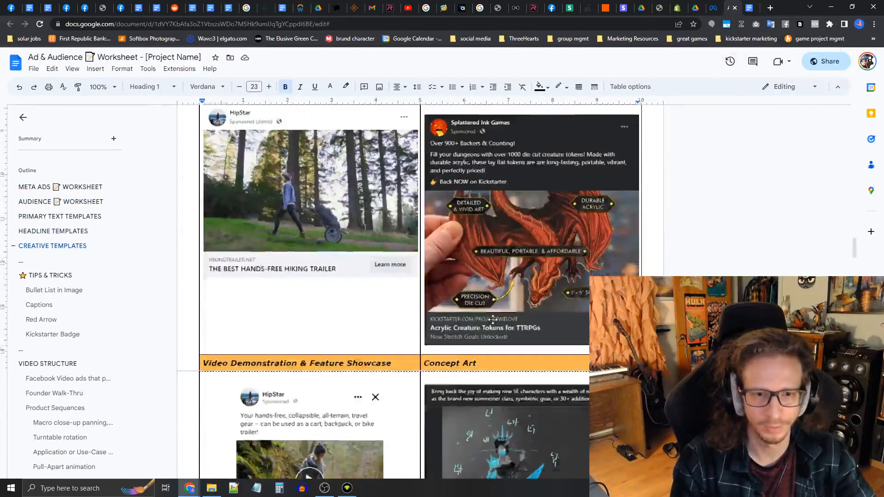
{"action": "scroll", "coordinate": [489, 322], "scroll_direction": "up", "scroll_amount": 3}
{"action": "scroll", "coordinate": [486, 328], "scroll_direction": "down", "scroll_amount": 15}
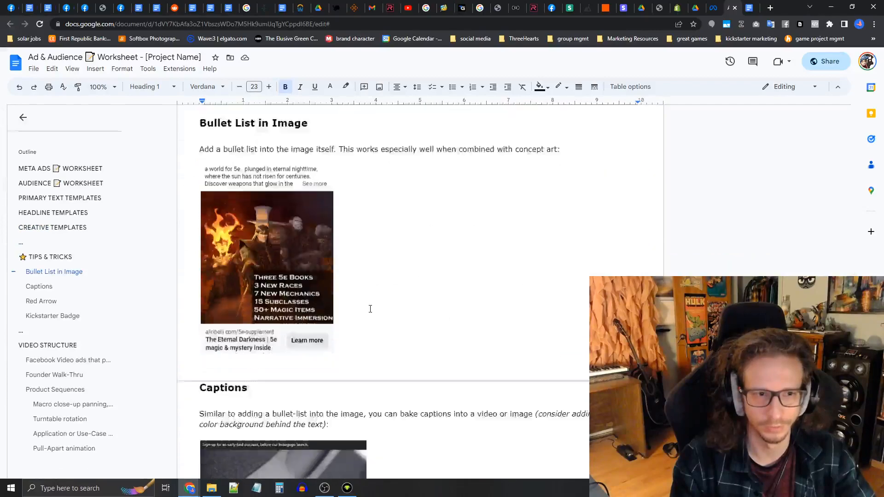
{"action": "scroll", "coordinate": [371, 309], "scroll_direction": "down", "scroll_amount": 9}
{"action": "scroll", "coordinate": [383, 296], "scroll_direction": "up", "scroll_amount": 18}
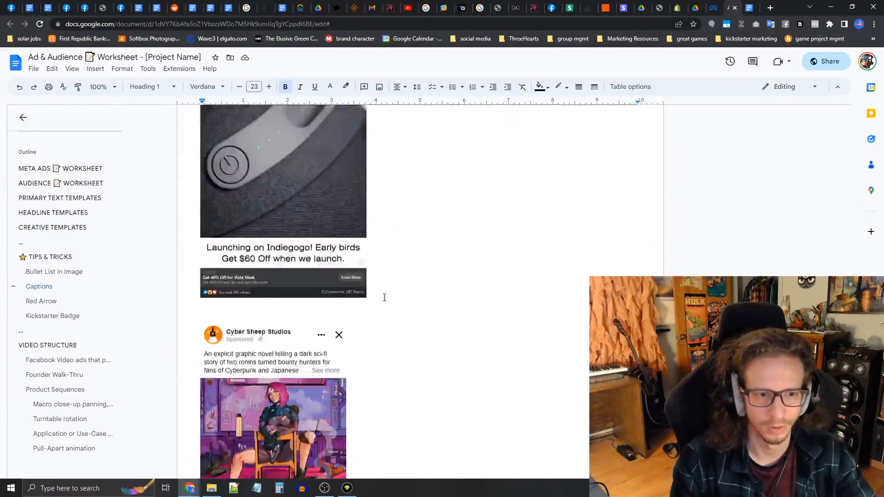
{"action": "scroll", "coordinate": [446, 294], "scroll_direction": "up", "scroll_amount": 20}
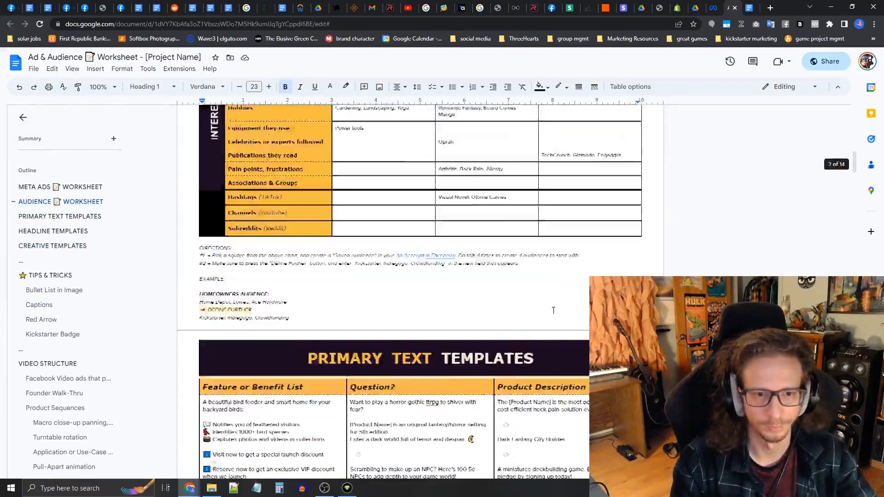
{"action": "scroll", "coordinate": [523, 329], "scroll_direction": "up", "scroll_amount": 4}
{"action": "scroll", "coordinate": [428, 330], "scroll_direction": "down", "scroll_amount": 2}
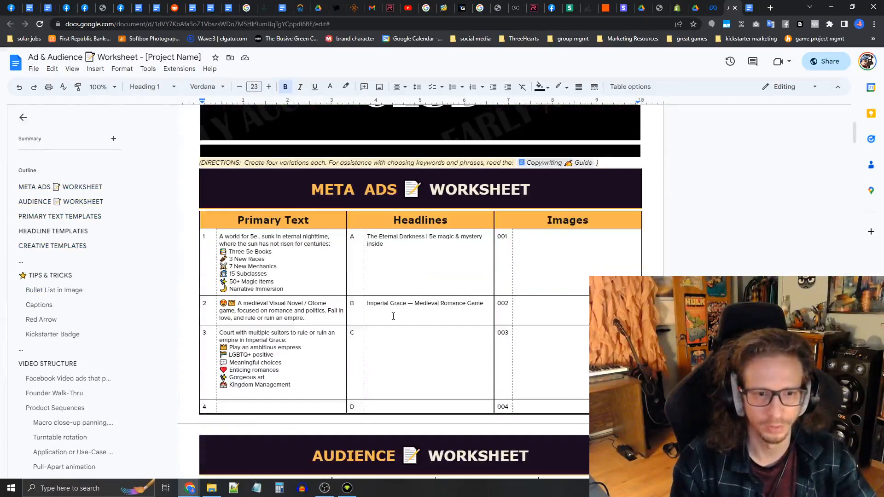
- Copy primary text variation 2, "A medieval Visual Novel / Otome game...", from the worksheet into the ad's primary text in Ads Manager
{"action": "left_click", "coordinate": [431, 305]}
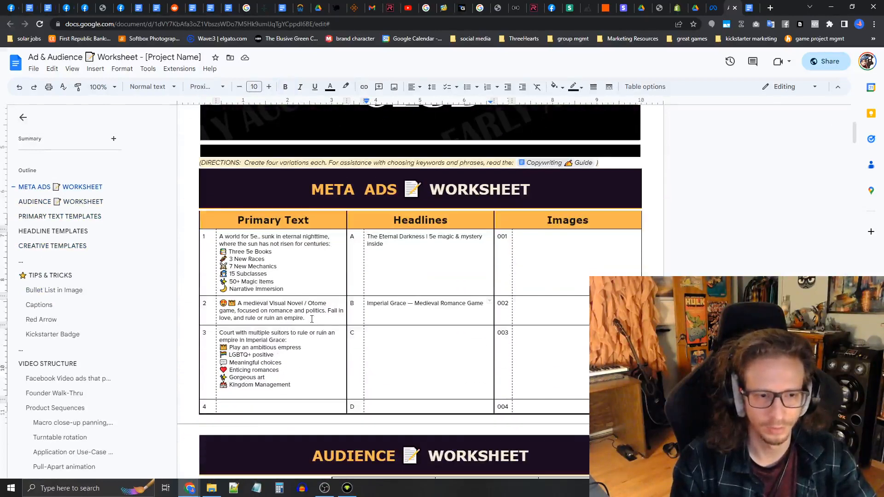
{"action": "left_click_drag", "start_coordinate": [313, 319], "coordinate": [224, 308]}
{"action": "key", "text": "ctrl+c"}
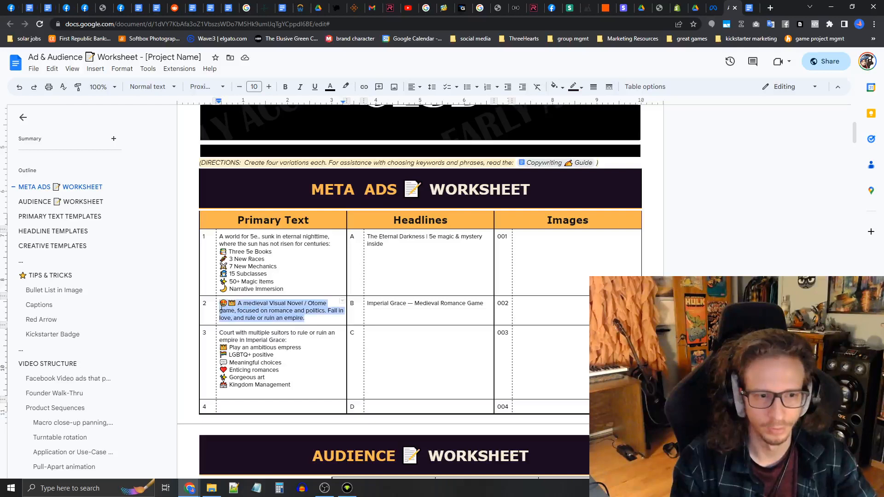
{"action": "left_click", "coordinate": [714, 11]}
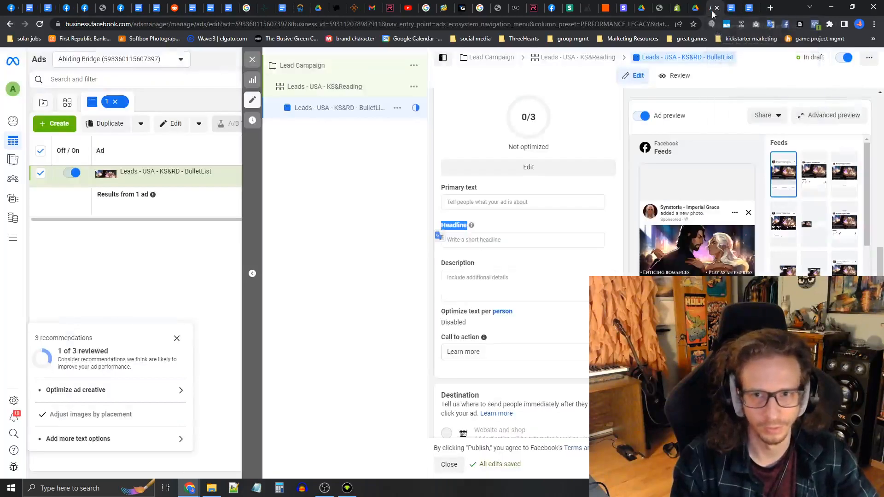
{"action": "left_click", "coordinate": [496, 204]}
{"action": "key", "text": "ctrl+v"}
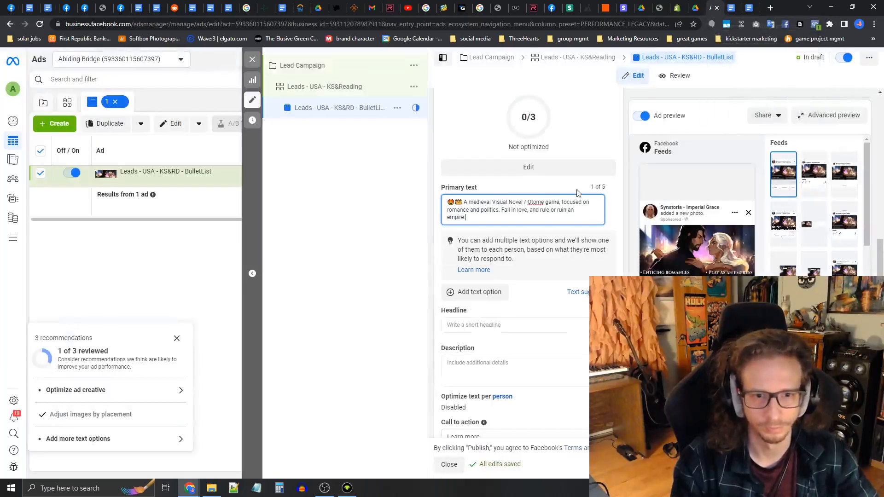
- Copy headline B from the worksheet into the ad's headline in Ads Manager: "Imperial Grace — Medieval Romance Game"
{"action": "left_click", "coordinate": [730, 9]}
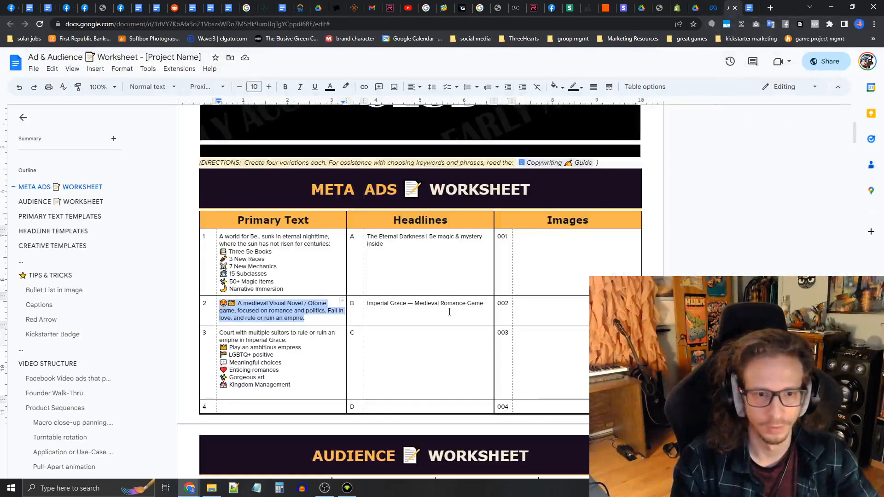
{"action": "left_click_drag", "start_coordinate": [487, 305], "coordinate": [392, 314]}
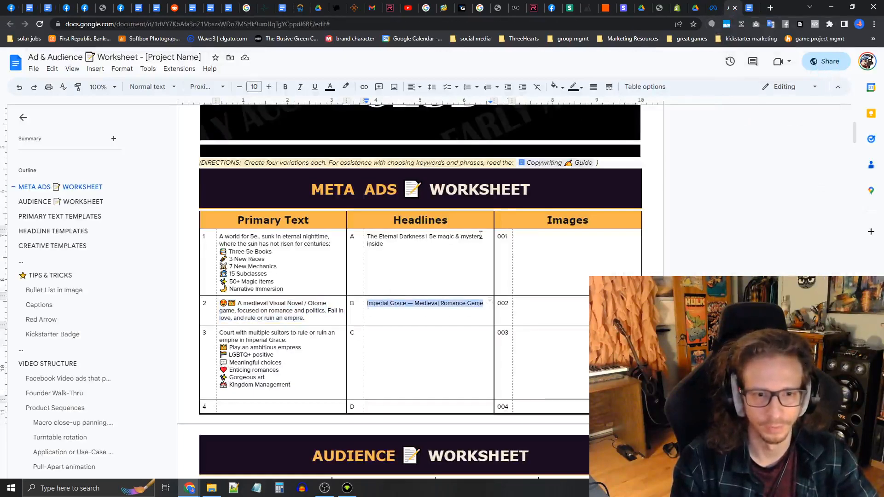
{"action": "key", "text": "ctrl+shift+Tab"}
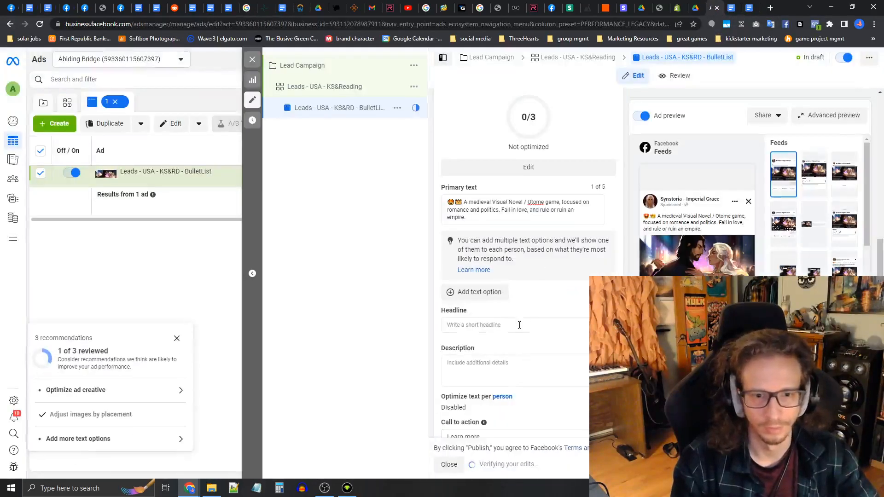
{"action": "left_click", "coordinate": [519, 325]}
{"action": "type", "text": "Imperial Grace — Medieval Romance Game"}
- Review the available call-to-action options for the ad and keep Learn more
{"action": "scroll", "coordinate": [546, 304], "scroll_direction": "down", "scroll_amount": 3}
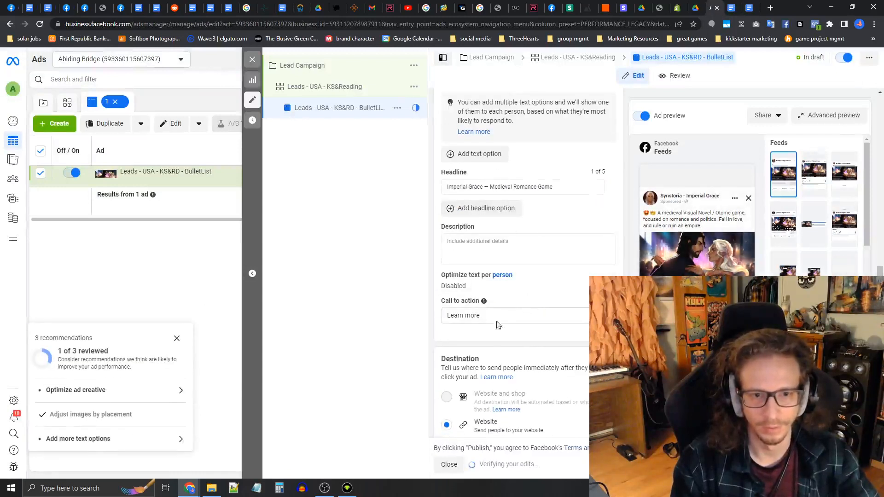
{"action": "left_click_drag", "start_coordinate": [468, 304], "coordinate": [482, 303]}
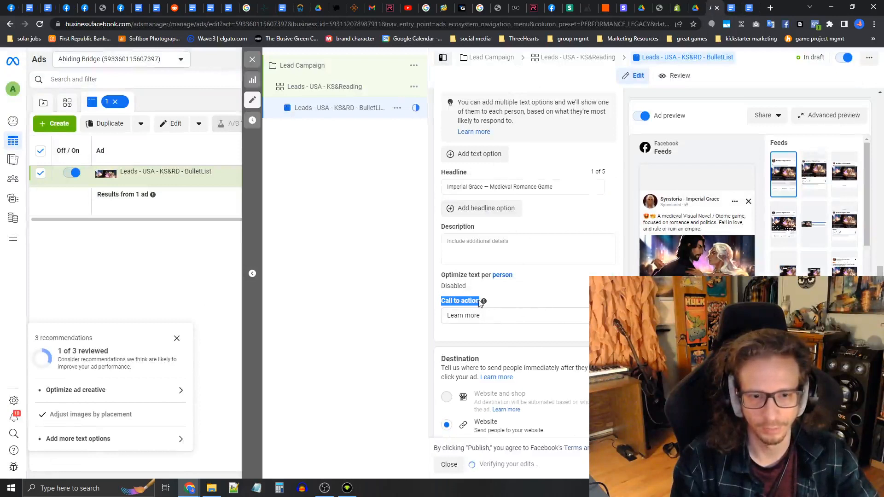
{"action": "left_click", "coordinate": [531, 300]}
{"action": "scroll", "coordinate": [533, 307], "scroll_direction": "down", "scroll_amount": 1}
{"action": "left_click", "coordinate": [468, 272]}
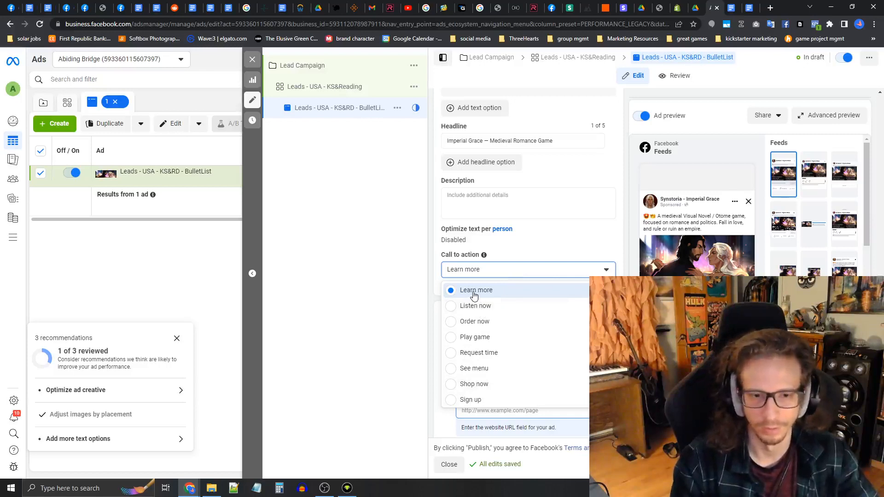
{"action": "left_click", "coordinate": [485, 275]}
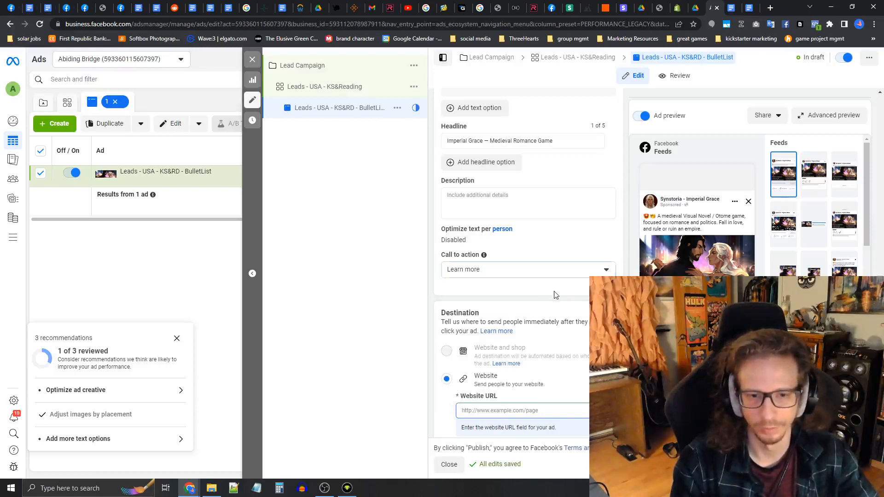
{"action": "scroll", "coordinate": [557, 294], "scroll_direction": "down", "scroll_amount": 1}
{"action": "scroll", "coordinate": [557, 296], "scroll_direction": "down", "scroll_amount": 1}
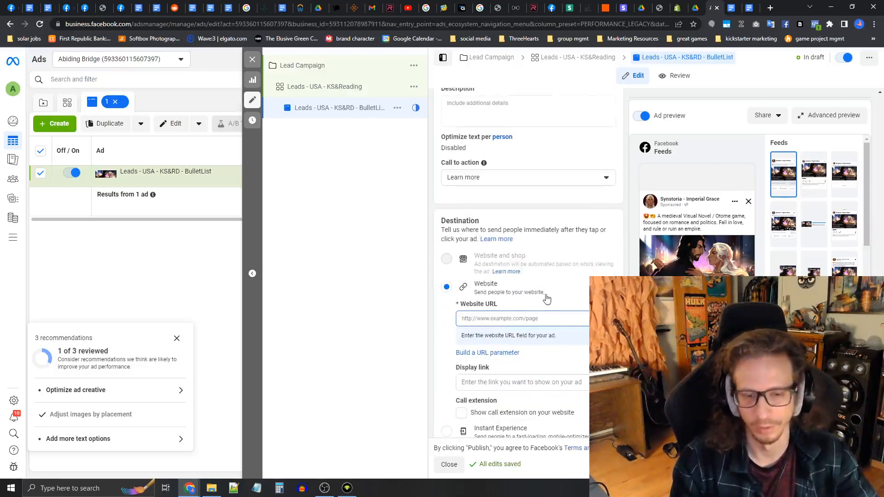
{"action": "left_click", "coordinate": [535, 320]}
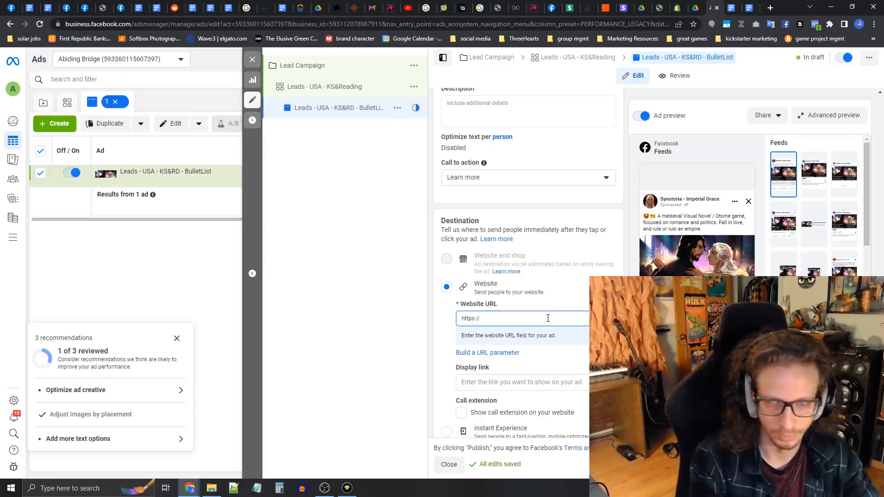
{"action": "type", "text": "https://synstoria.com"}
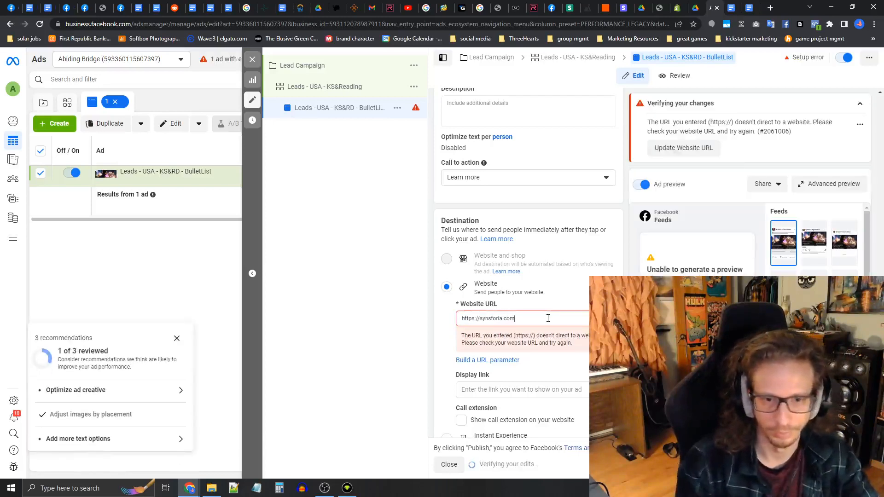
{"action": "scroll", "coordinate": [566, 364], "scroll_direction": "down", "scroll_amount": 1}
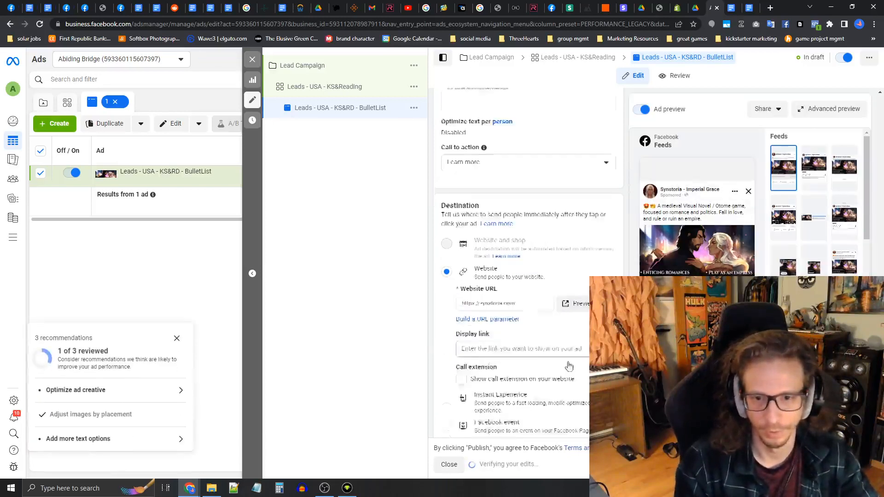
{"action": "scroll", "coordinate": [555, 355], "scroll_direction": "down", "scroll_amount": 5}
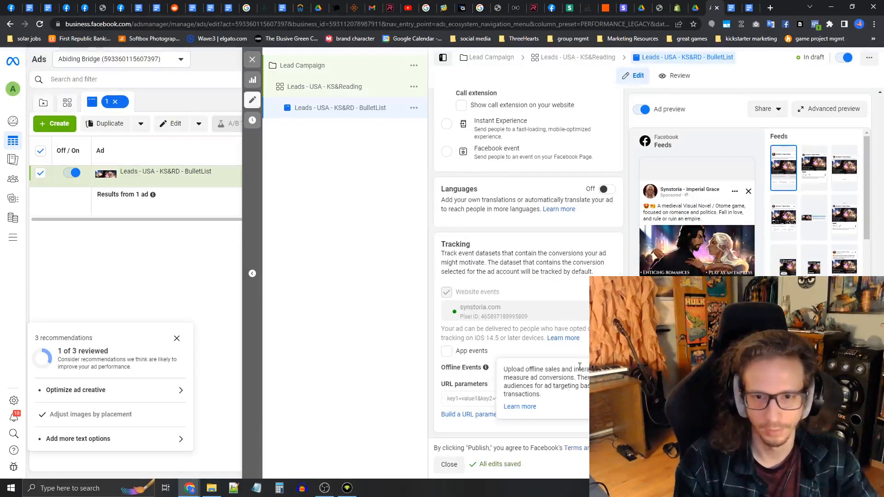
- Make a quick duplicate of the Leads - USA - KS&RD - BulletList ad within the same ad set
{"action": "scroll", "coordinate": [584, 354], "scroll_direction": "up", "scroll_amount": 15}
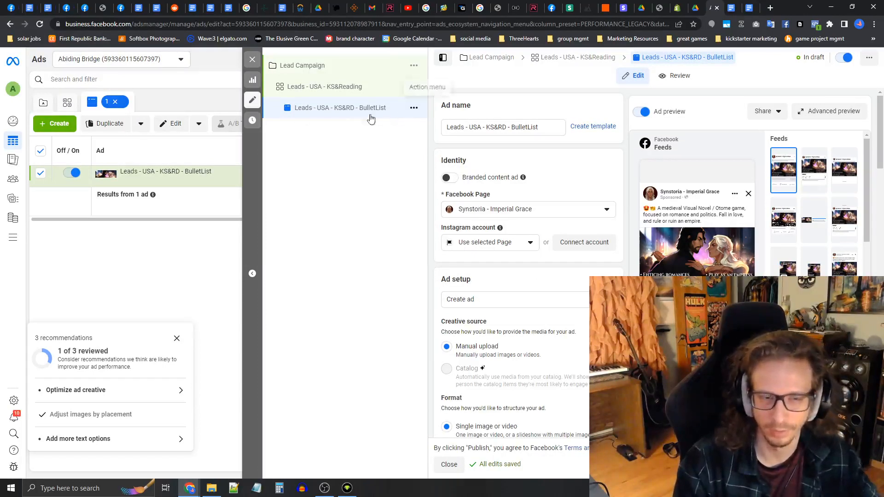
{"action": "left_click", "coordinate": [414, 107]}
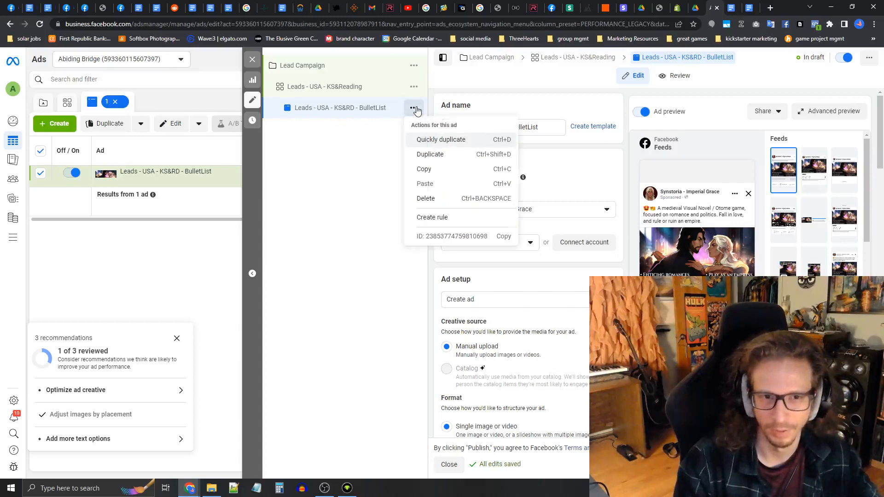
{"action": "left_click", "coordinate": [431, 139]}
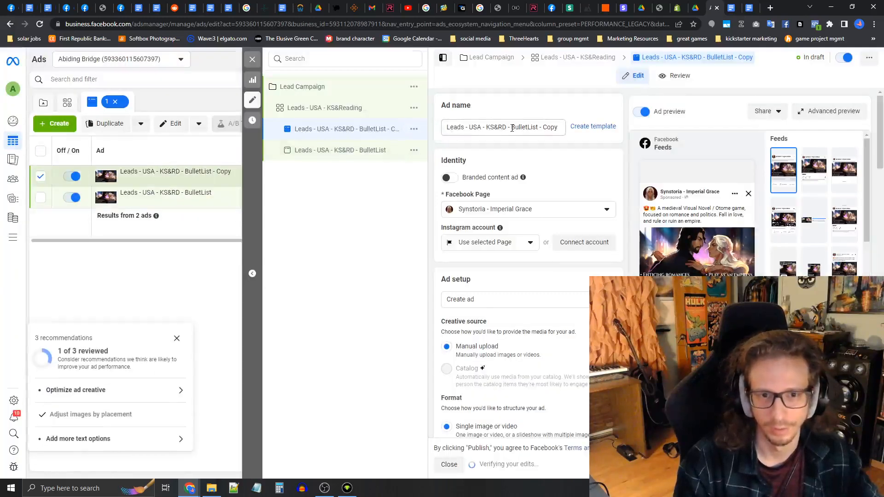
- Rename the duplicated ad as Leads - USA - KS&RD - CustomizationVideo
{"action": "left_click_drag", "start_coordinate": [512, 128], "coordinate": [616, 129]}
{"action": "type", "text": "B"}
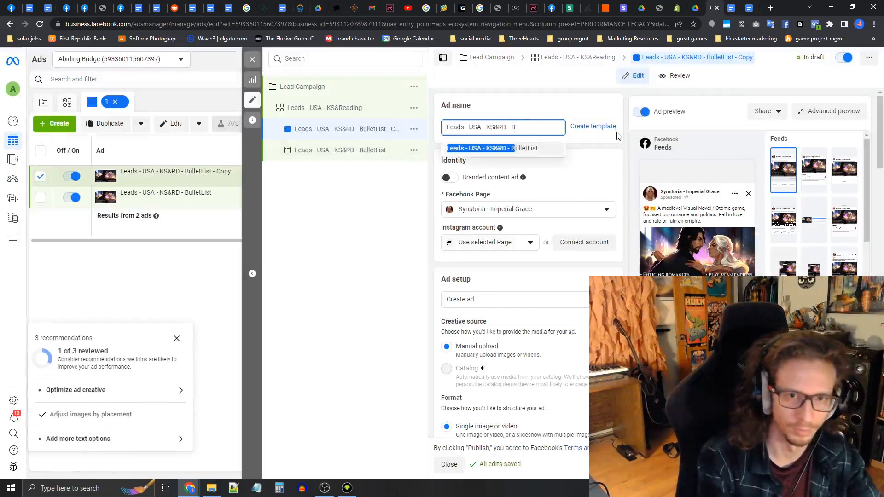
{"action": "key", "text": "BackSpace"}
{"action": "type", "text": "Custo"}
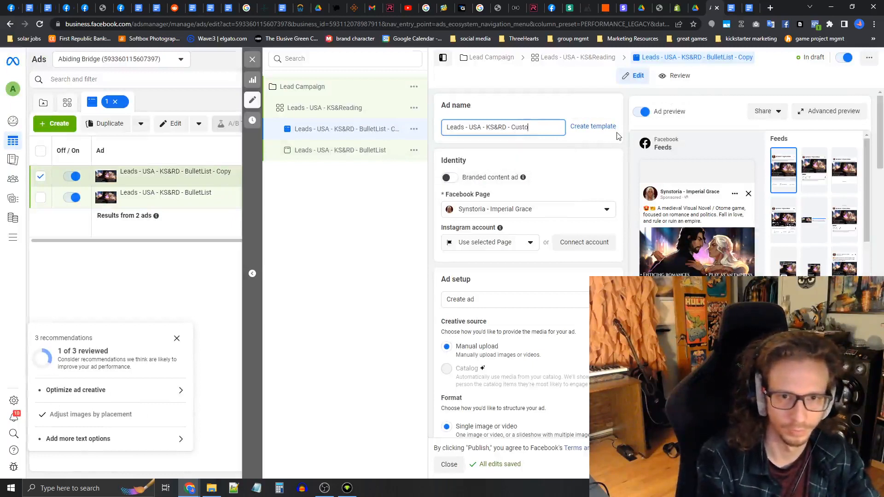
{"action": "type", "text": "mizationV"}
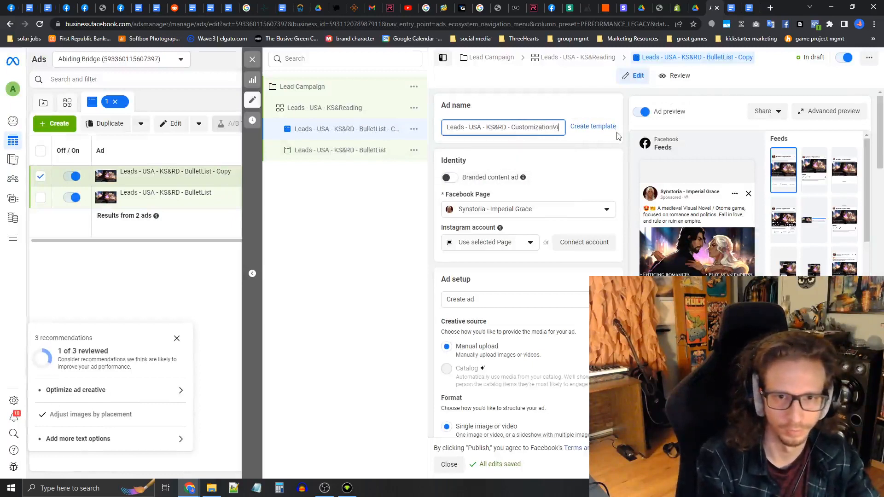
{"action": "type", "text": "ideo"}
- Remove the existing media for all placements from the CustomizationVideo ad's creative
{"action": "scroll", "coordinate": [573, 159], "scroll_direction": "down", "scroll_amount": 1}
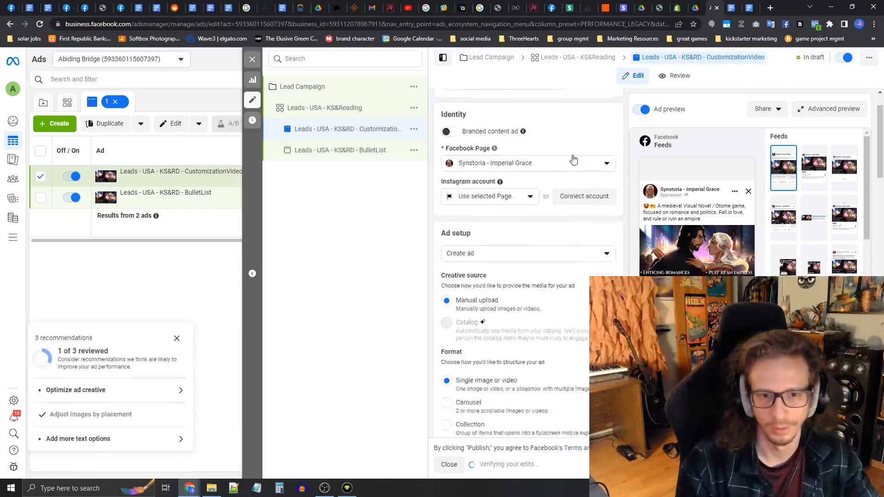
{"action": "scroll", "coordinate": [574, 158], "scroll_direction": "down", "scroll_amount": 8}
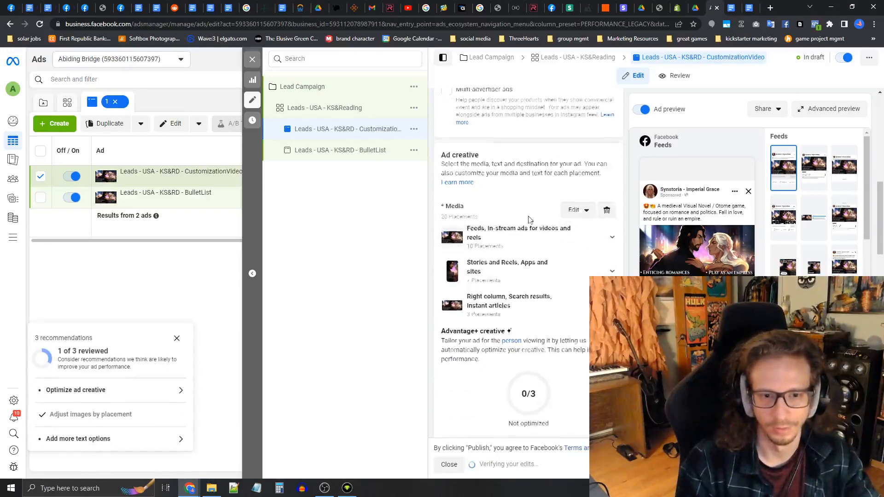
{"action": "left_click", "coordinate": [607, 211]}
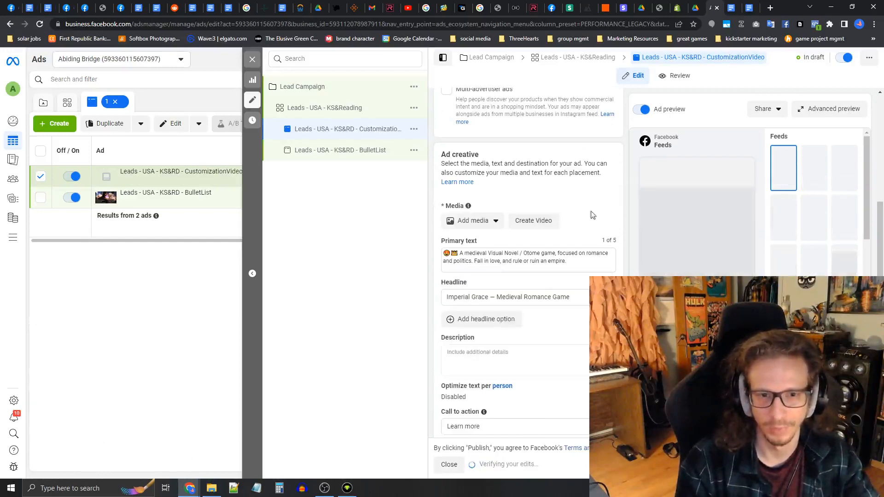
- Add the customisation video from the account media to the ad, keeping the original crops for all placements and standard enhancements off
{"action": "left_click", "coordinate": [485, 222]}
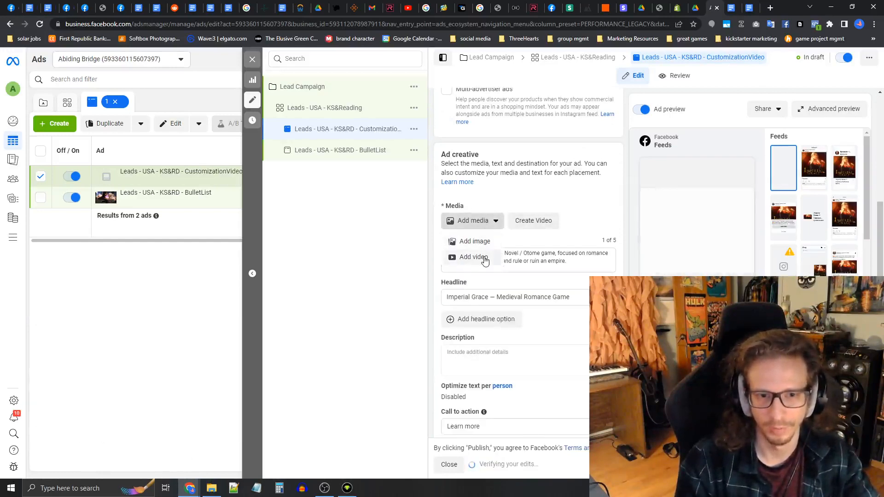
{"action": "left_click", "coordinate": [484, 258]}
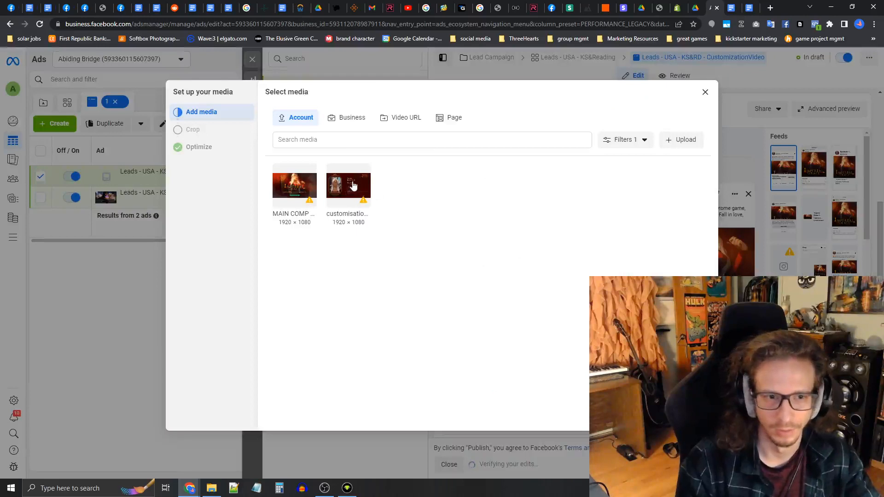
{"action": "left_click", "coordinate": [698, 419]}
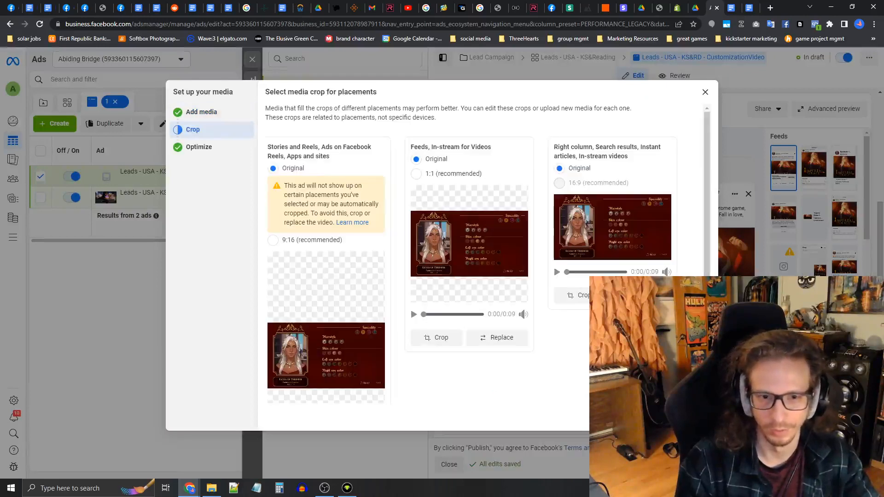
{"action": "scroll", "coordinate": [548, 328], "scroll_direction": "down", "scroll_amount": 2}
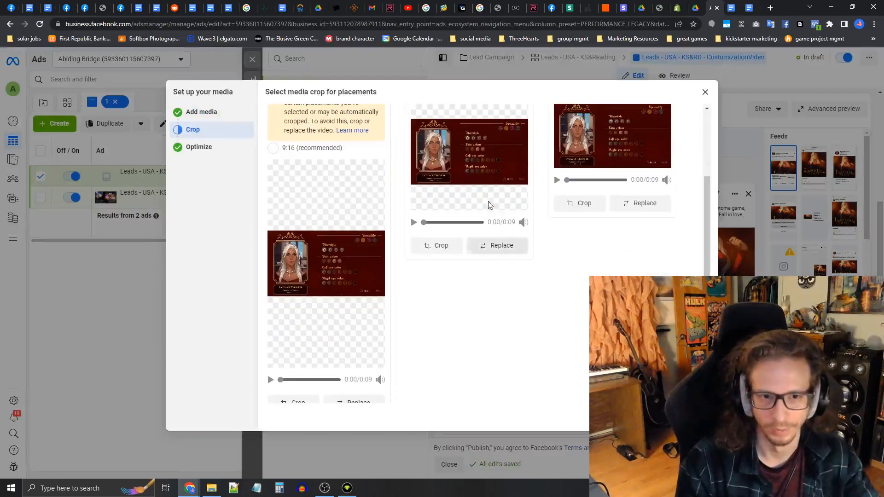
{"action": "scroll", "coordinate": [576, 200], "scroll_direction": "up", "scroll_amount": 2}
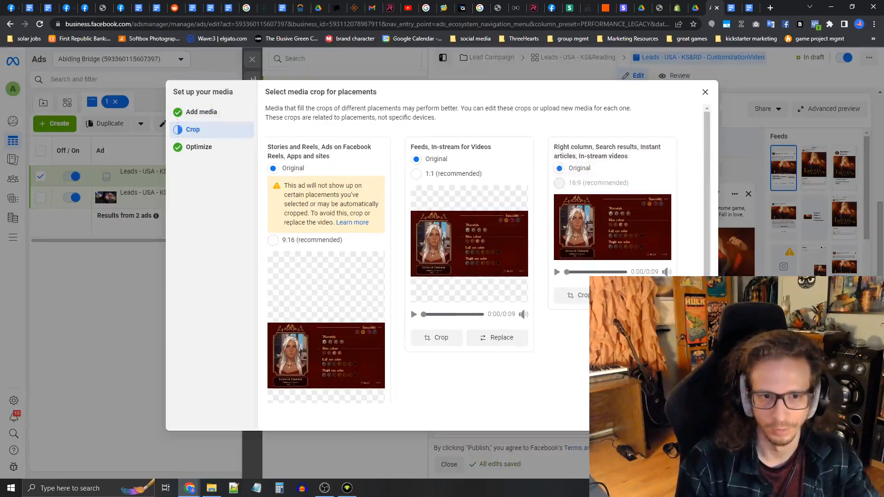
{"action": "left_click", "coordinate": [698, 418]}
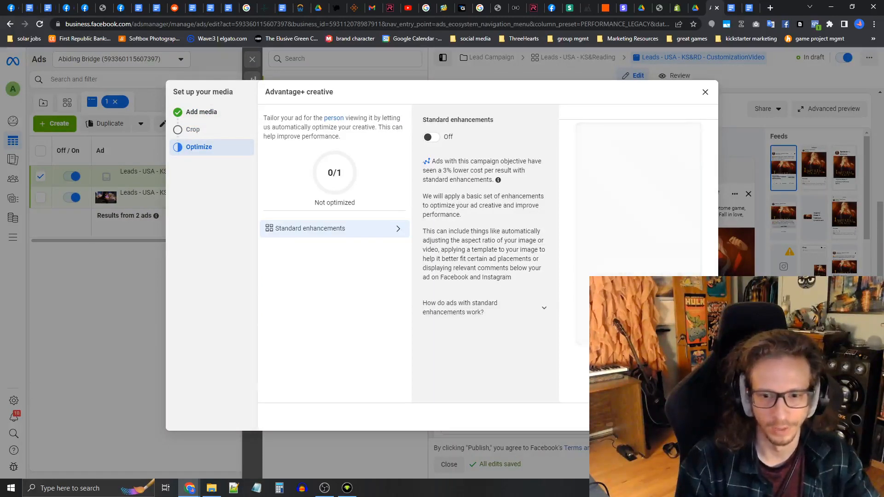
{"action": "scroll", "coordinate": [488, 196], "scroll_direction": "down", "scroll_amount": 2}
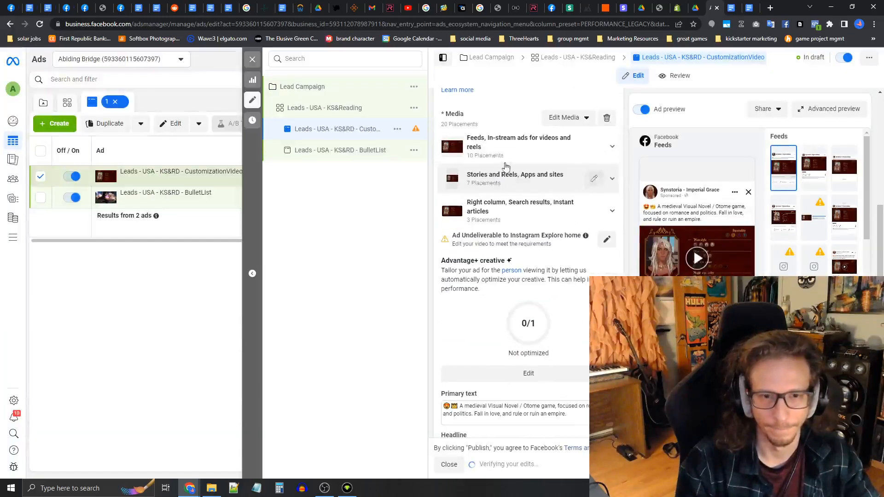
- Replace the ad's primary text with variation 3 ("Court with multiple suitors to rule or ruin an empire...") copied from the Google Docs Meta Ads worksheet
{"action": "scroll", "coordinate": [495, 268], "scroll_direction": "down", "scroll_amount": 5}
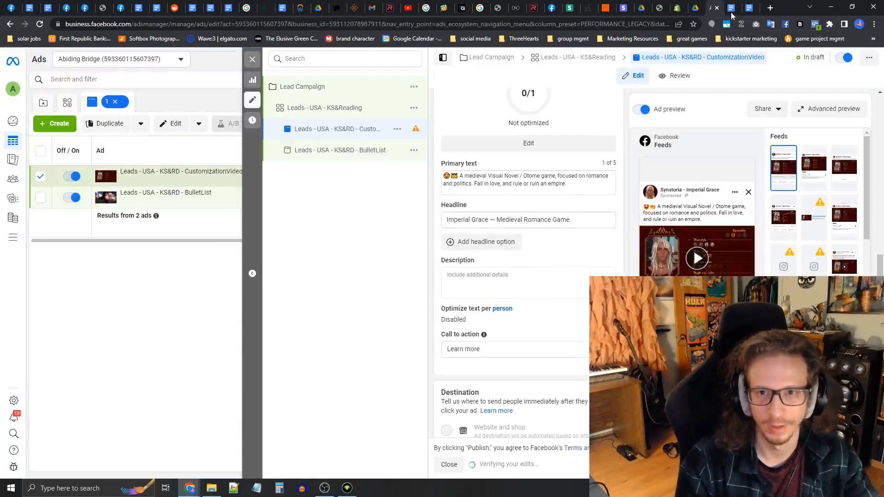
{"action": "left_click", "coordinate": [732, 9]}
{"action": "left_click_drag", "start_coordinate": [314, 386], "coordinate": [222, 330]}
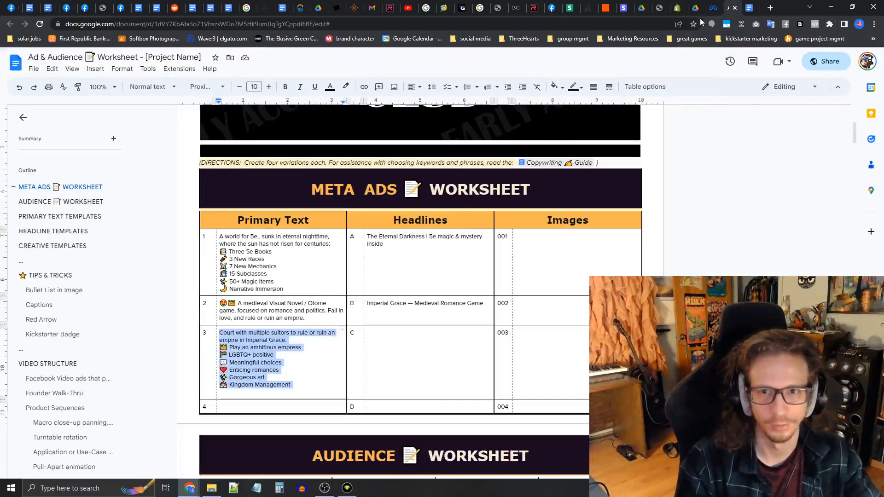
{"action": "left_click", "coordinate": [713, 8]}
{"action": "left_click", "coordinate": [591, 186]}
{"action": "key", "text": "ctrl+a"}
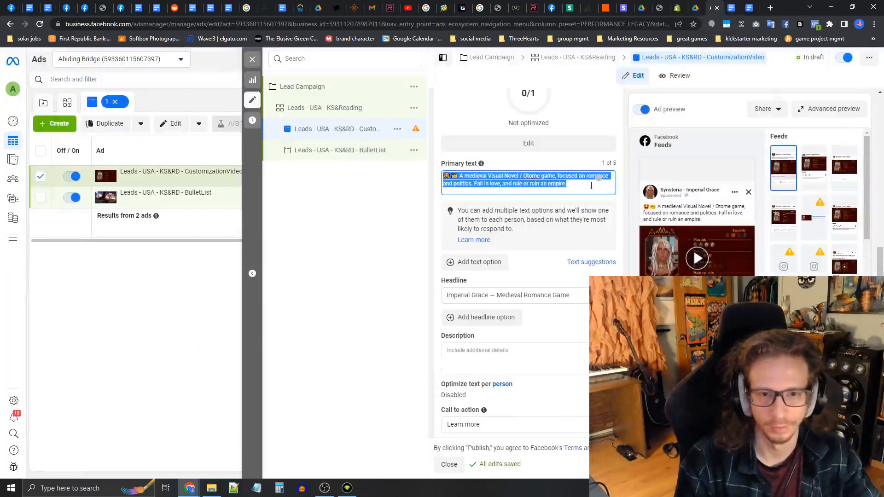
{"action": "type", "text": "Court with multiple suitors to rule or ruin an empire in Imperial Grace: 👑 Play an ambitious empress 🏳️‍🌈 LGBTQ+ positive 💬 Meaningful choices ❤️ Enticing romances ✨ Gorgeous art 🏰 Kingdom Management"}
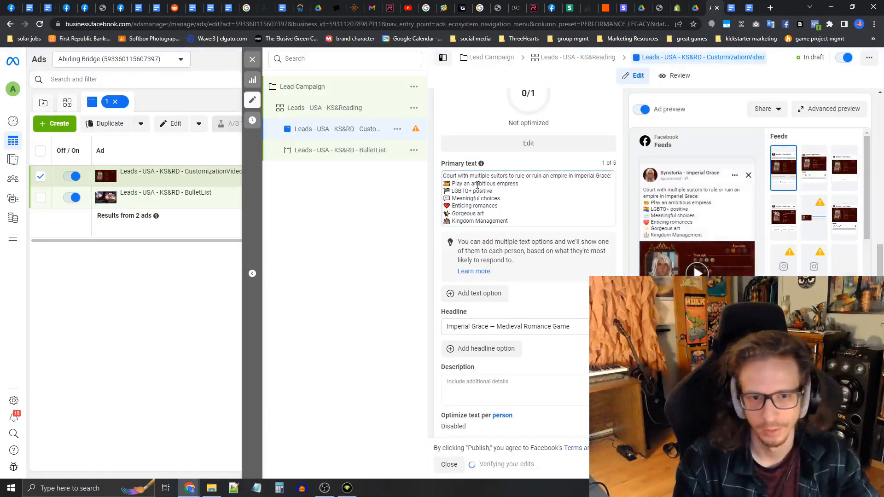
{"action": "scroll", "coordinate": [568, 236], "scroll_direction": "down", "scroll_amount": 2}
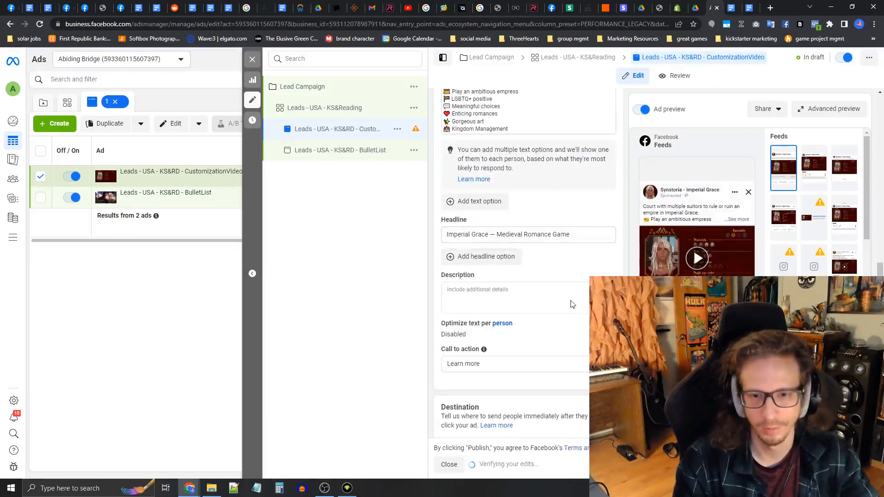
{"action": "scroll", "coordinate": [570, 302], "scroll_direction": "down", "scroll_amount": 12}
{"action": "scroll", "coordinate": [516, 316], "scroll_direction": "down", "scroll_amount": 1}
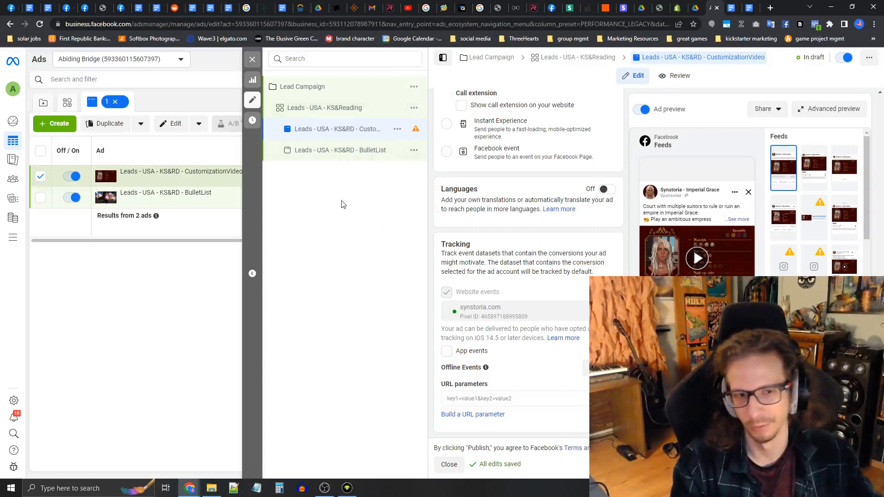
- Make a quick duplicate of the Leads - USA - KS&Reading ad set and rename the copy as Leads - USA - KS&VisualNovel
{"action": "left_click", "coordinate": [414, 109]}
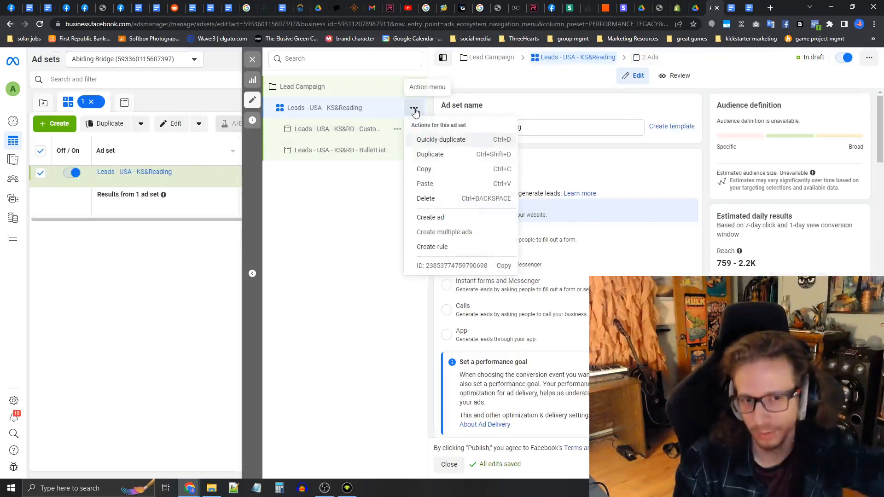
{"action": "left_click", "coordinate": [429, 139]}
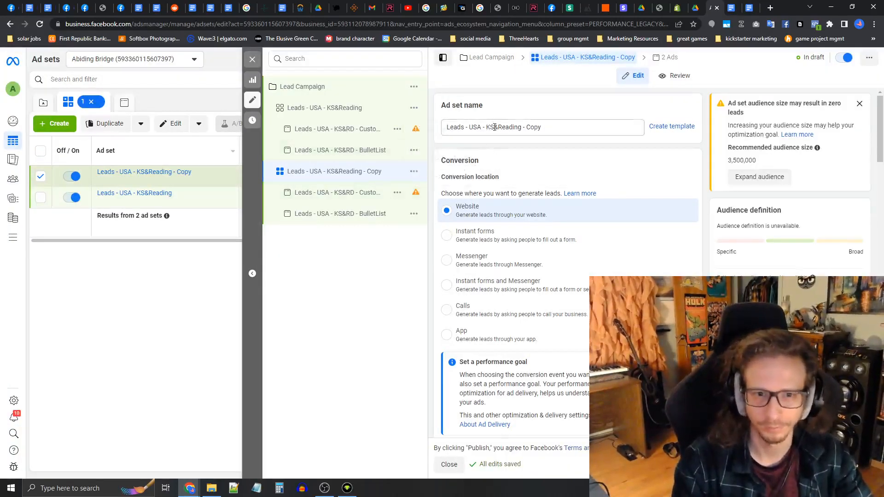
{"action": "left_click_drag", "start_coordinate": [496, 127], "coordinate": [588, 137]}
{"action": "type", "text": "VisualNovel"}
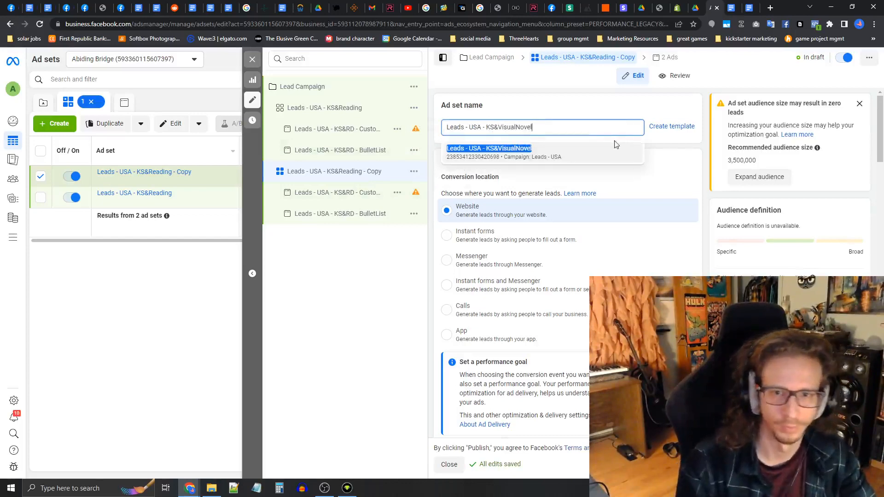
{"action": "left_click", "coordinate": [674, 151]}
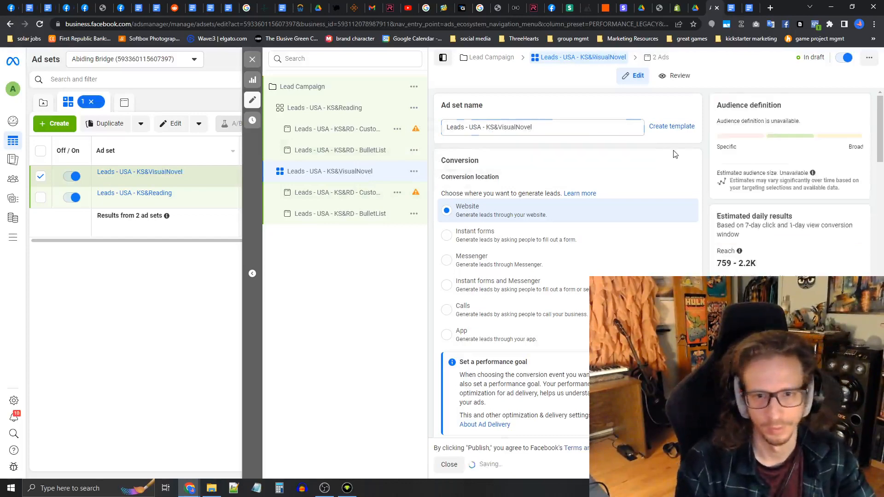
- Remove the Board games and Manga match group and the Romantic fantasy interest from the KS&VisualNovel ad set's detailed targeting
{"action": "scroll", "coordinate": [569, 186], "scroll_direction": "down", "scroll_amount": 4}
{"action": "scroll", "coordinate": [551, 190], "scroll_direction": "down", "scroll_amount": 10}
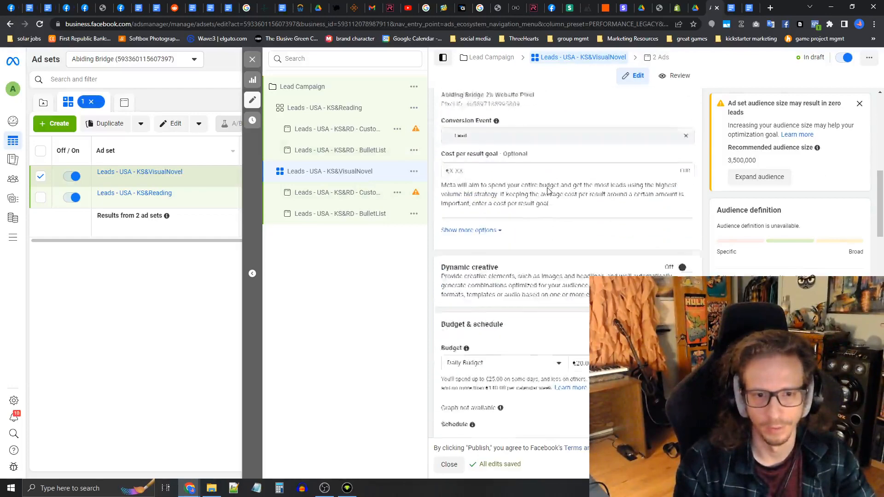
{"action": "scroll", "coordinate": [546, 193], "scroll_direction": "down", "scroll_amount": 7}
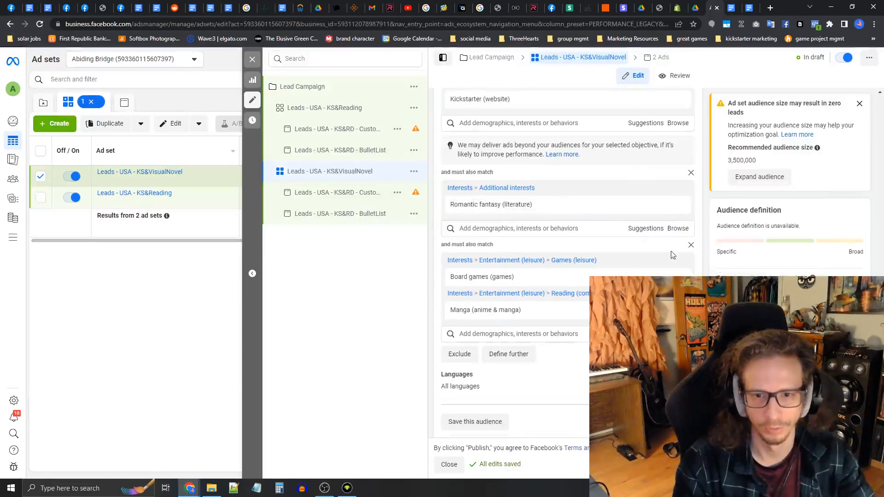
{"action": "left_click", "coordinate": [691, 247]}
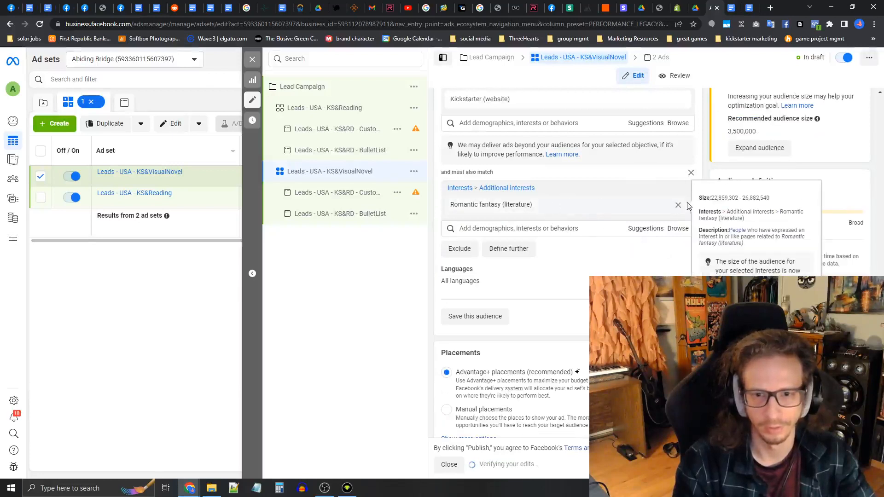
{"action": "left_click", "coordinate": [679, 206]}
- Add the interest Visual novel (video games) to the "and must also match" group of the detailed targeting
{"action": "left_click", "coordinate": [512, 230]}
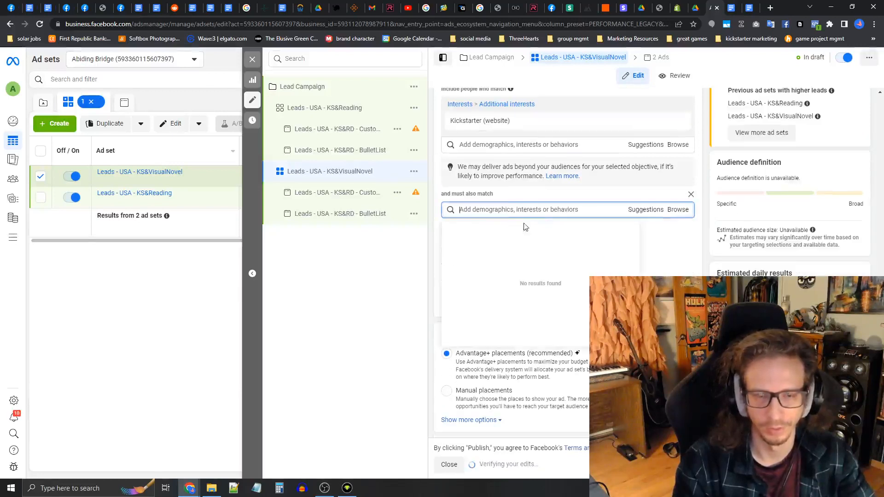
{"action": "scroll", "coordinate": [504, 186], "scroll_direction": "up", "scroll_amount": 1}
{"action": "scroll", "coordinate": [504, 186], "scroll_direction": "up", "scroll_amount": 1}
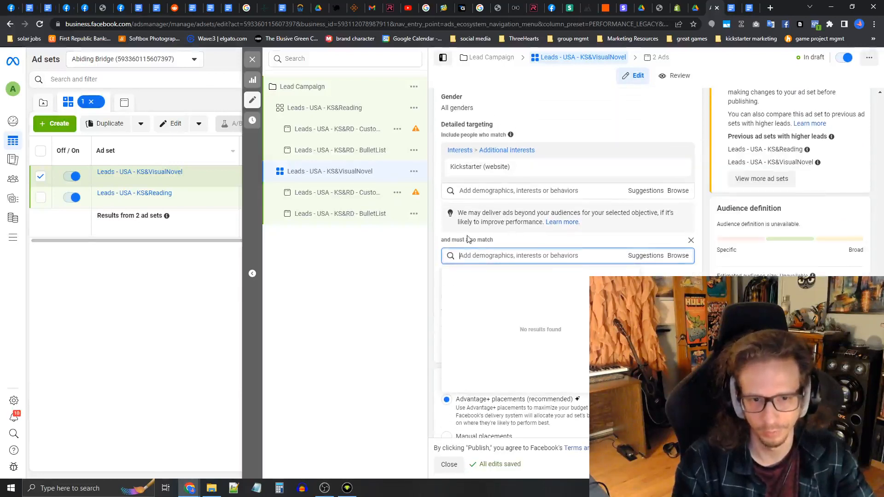
{"action": "left_click_drag", "start_coordinate": [441, 240], "coordinate": [500, 245]}
{"action": "left_click", "coordinate": [503, 253]}
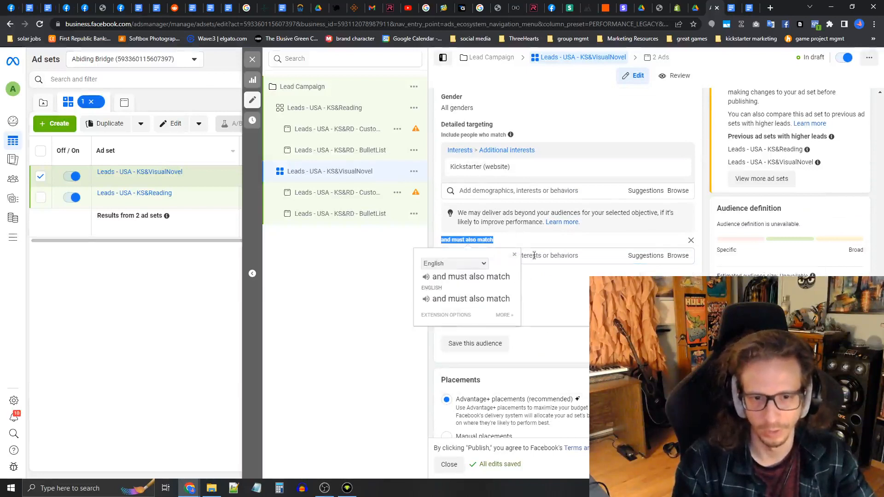
{"action": "type", "text": "Visua"}
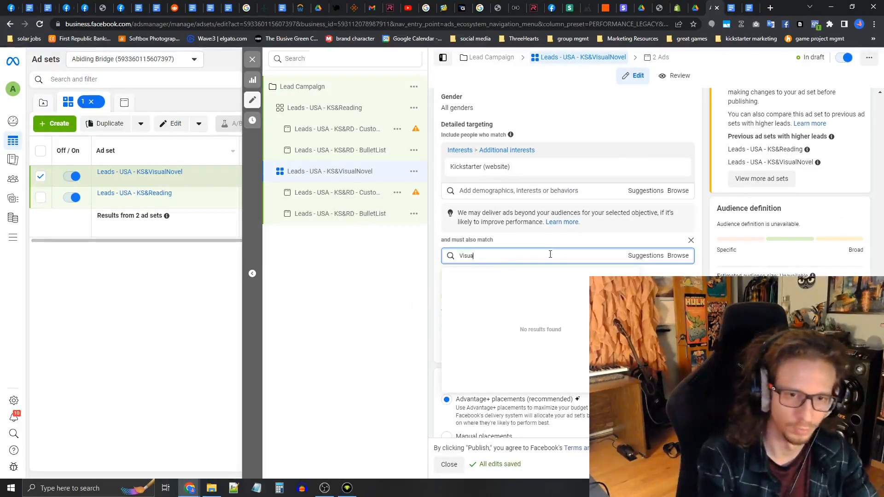
{"action": "type", "text": "l Novel"}
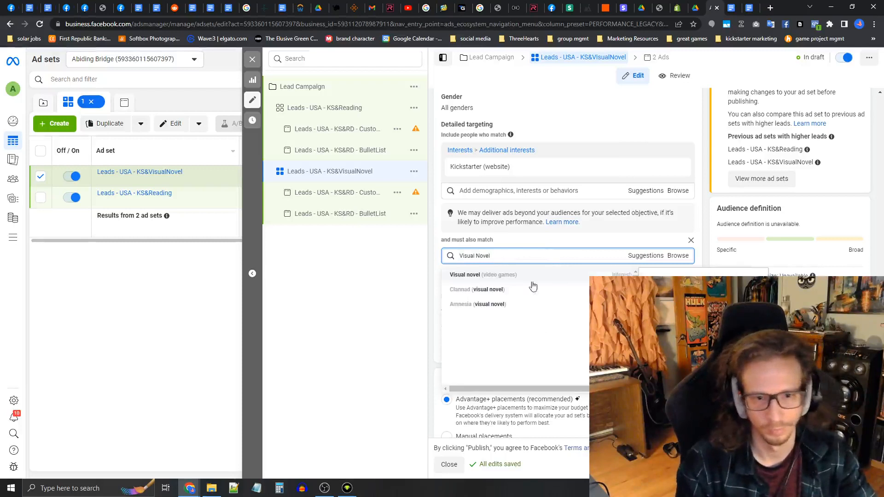
{"action": "left_click", "coordinate": [509, 278]}
- Add the interest Otome game (video games) to the same "and must also match" group
{"action": "left_click", "coordinate": [479, 298]}
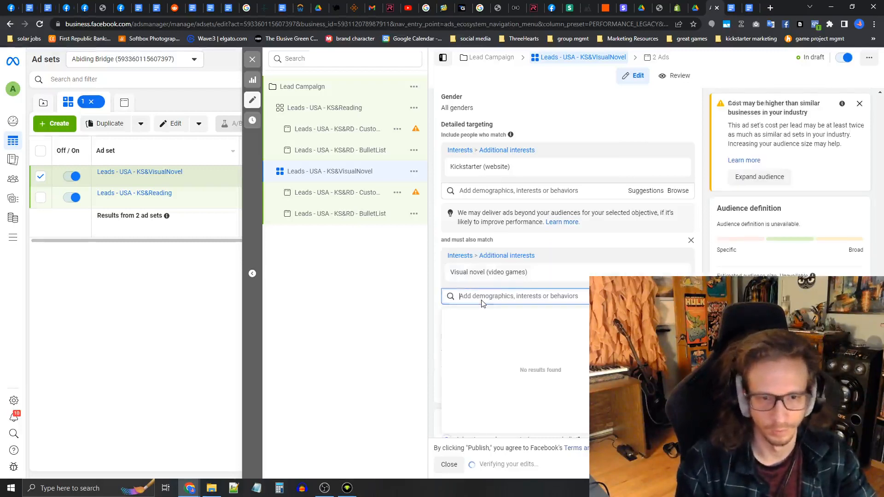
{"action": "type", "text": "Otome Game"}
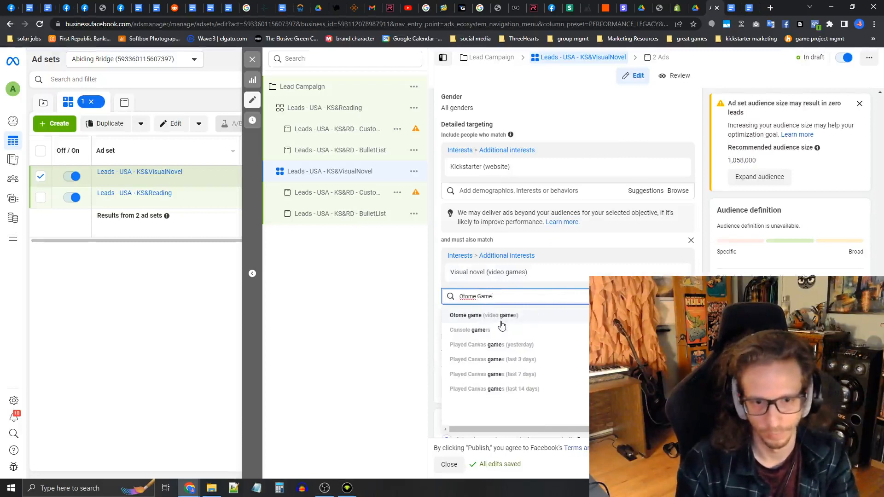
{"action": "left_click", "coordinate": [505, 318]}
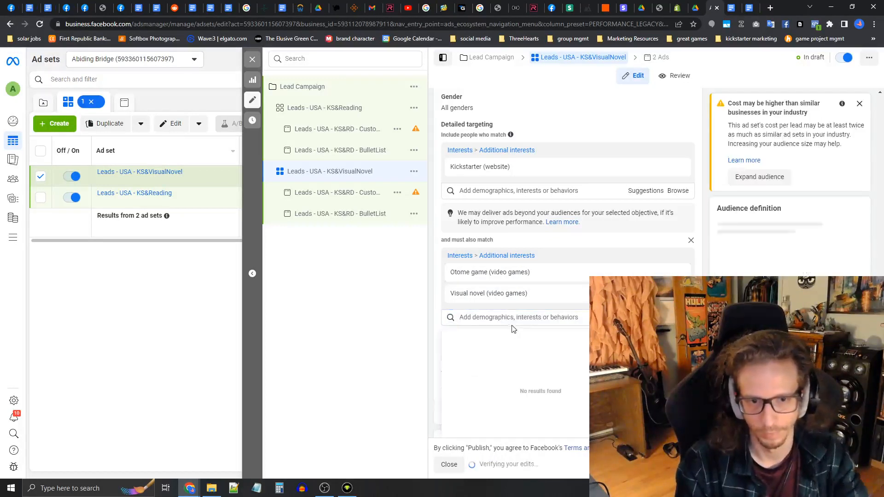
{"action": "scroll", "coordinate": [537, 332], "scroll_direction": "down", "scroll_amount": 2}
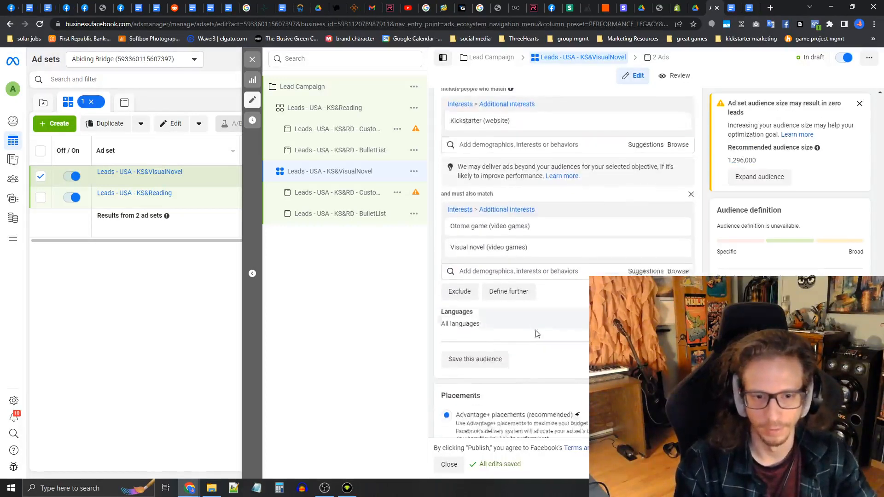
{"action": "scroll", "coordinate": [543, 349], "scroll_direction": "up", "scroll_amount": 1}
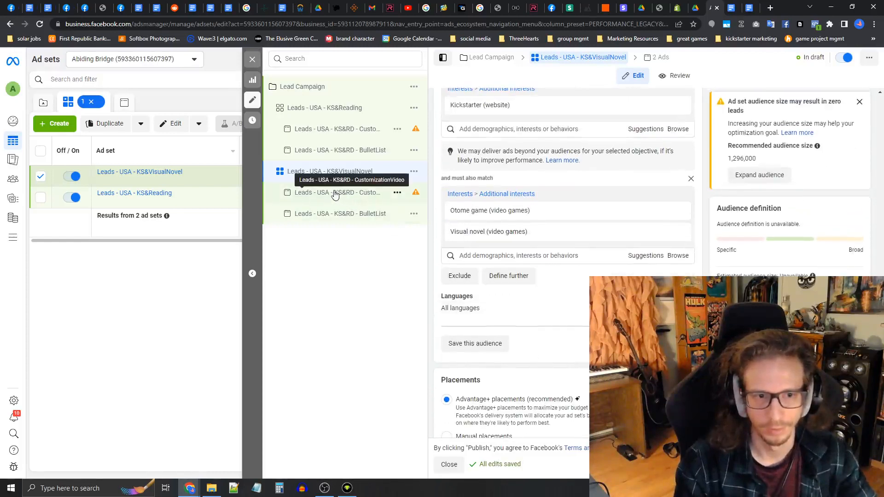
- Rename the KS&VisualNovel ad set's two ads as Leads - USA - KS&VN - CustomizationVideo and Leads - USA - KS&VN - BulletList
{"action": "left_click", "coordinate": [338, 193]}
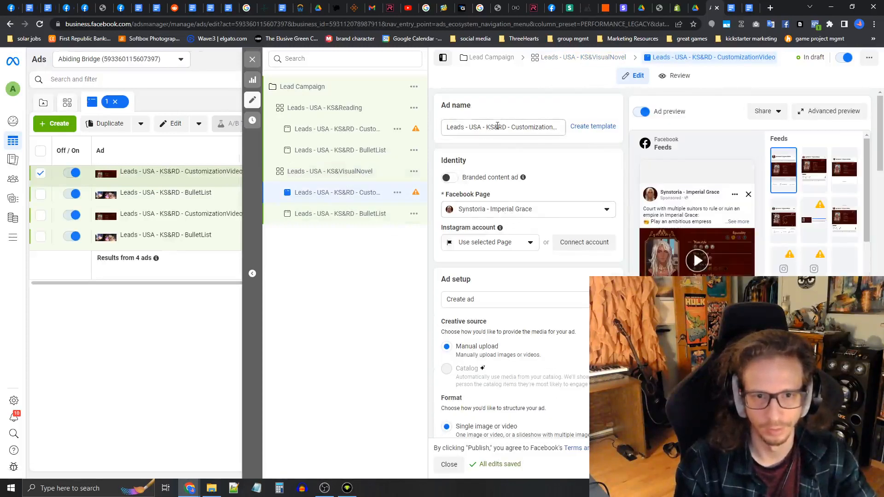
{"action": "double_click", "coordinate": [502, 127]}
{"action": "type", "text": "VN"}
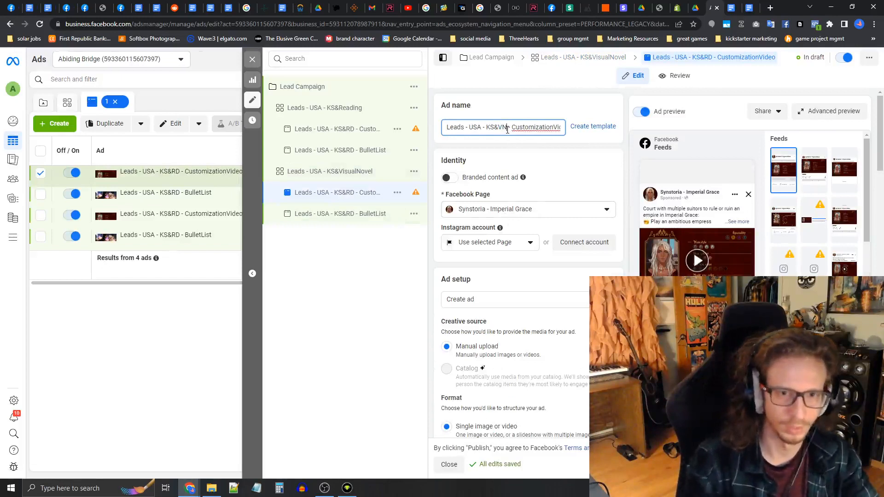
{"action": "left_click", "coordinate": [312, 217]}
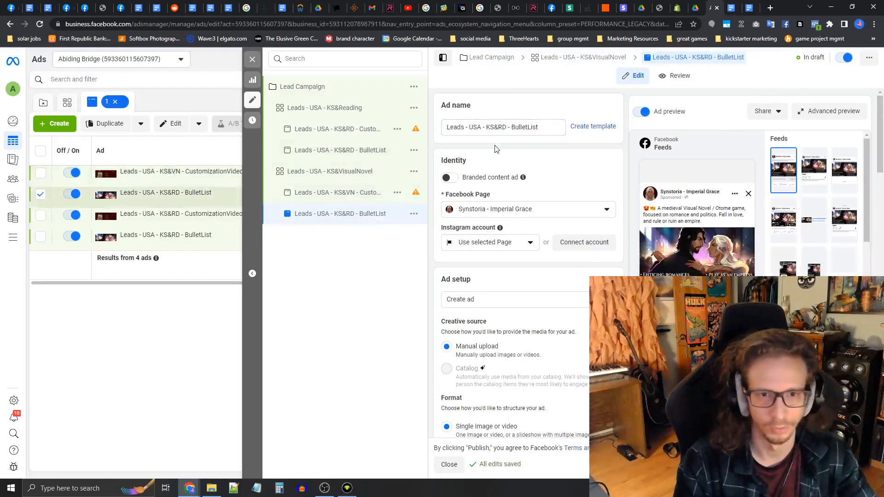
{"action": "double_click", "coordinate": [503, 127]}
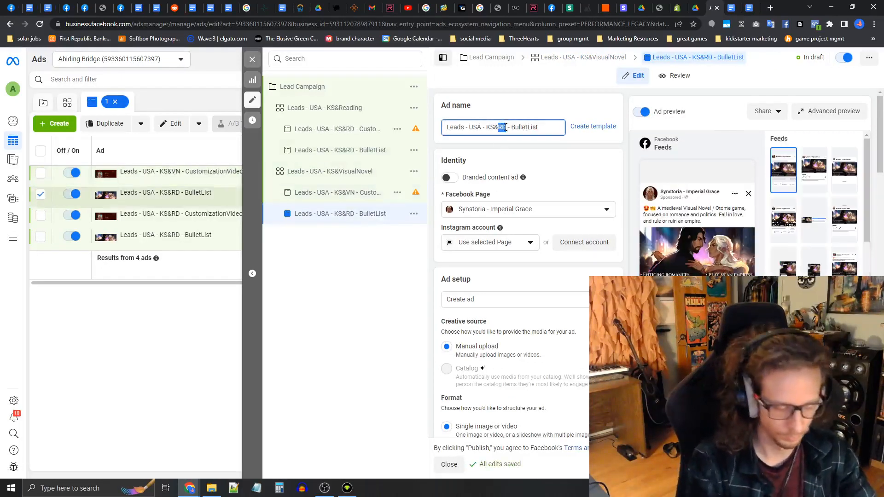
{"action": "type", "text": "VN"}
{"action": "left_click", "coordinate": [398, 272]}
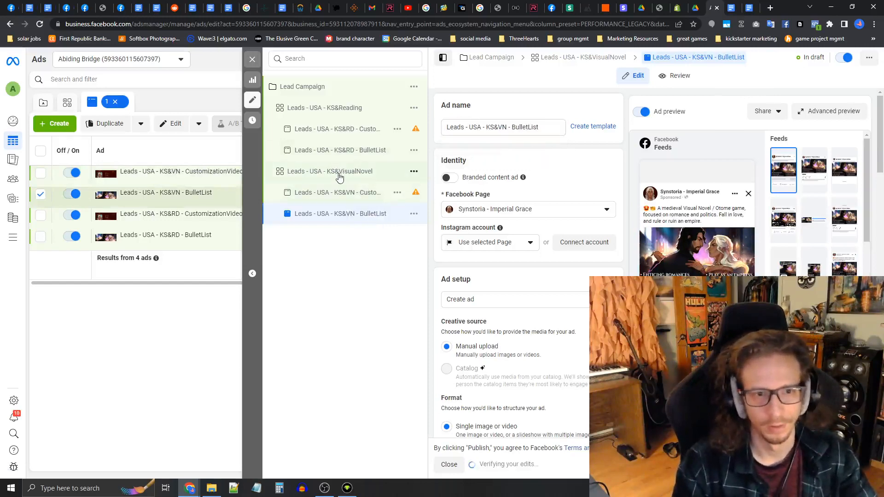
- Save the targeting of the Leads - USA - KS&VisualNovel ad set as an audience named KS&VisualNovel
{"action": "left_click", "coordinate": [344, 178]}
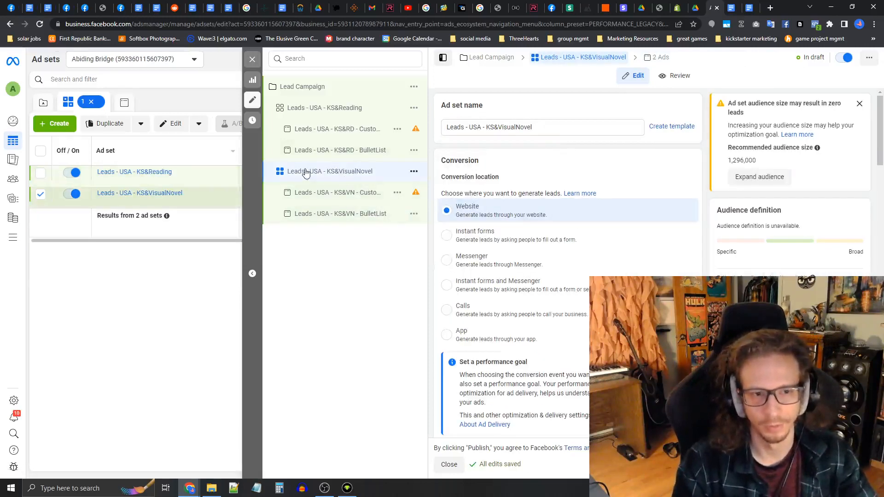
{"action": "scroll", "coordinate": [564, 196], "scroll_direction": "down", "scroll_amount": 15}
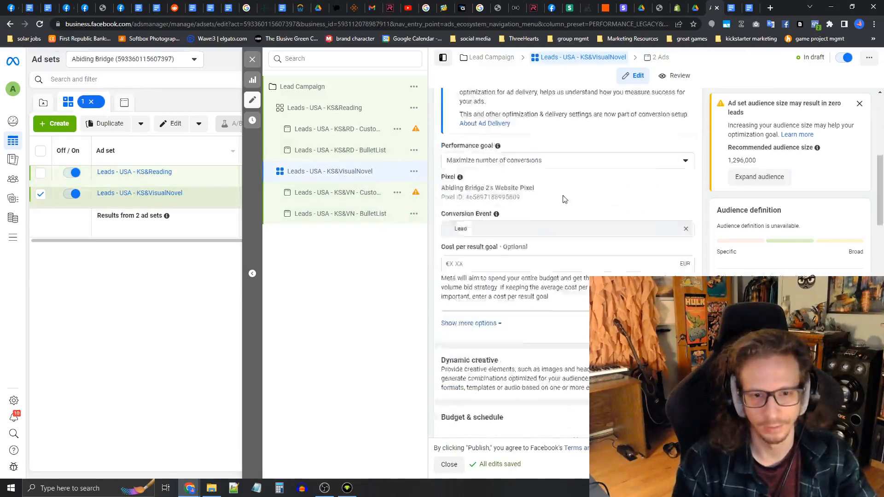
{"action": "scroll", "coordinate": [555, 210], "scroll_direction": "down", "scroll_amount": 3}
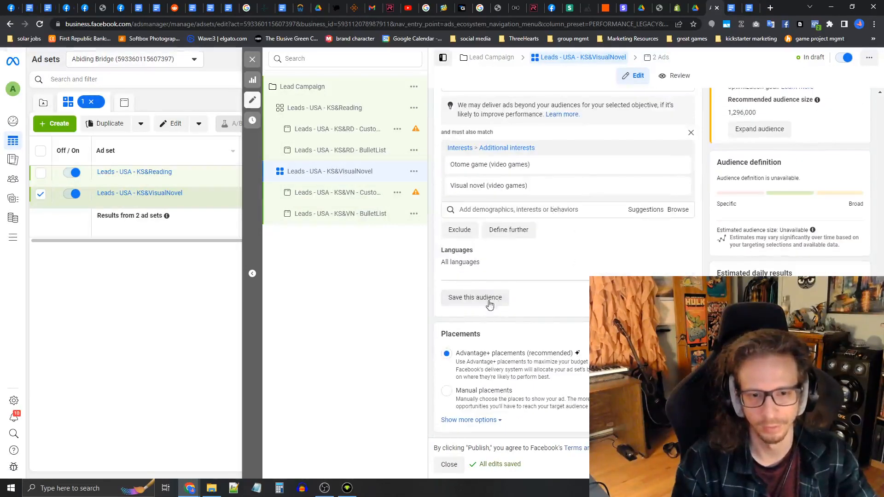
{"action": "left_click_drag", "start_coordinate": [489, 305], "coordinate": [438, 304]}
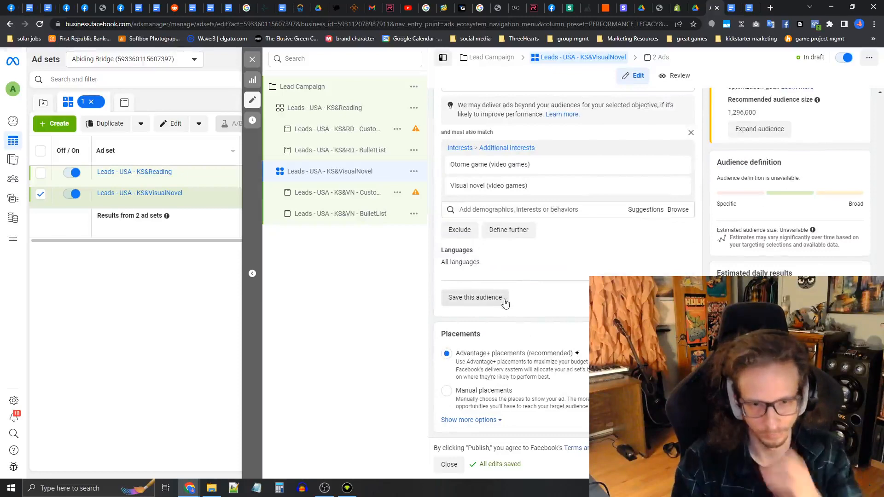
{"action": "left_click", "coordinate": [487, 300]}
{"action": "left_click_drag", "start_coordinate": [427, 184], "coordinate": [379, 183]}
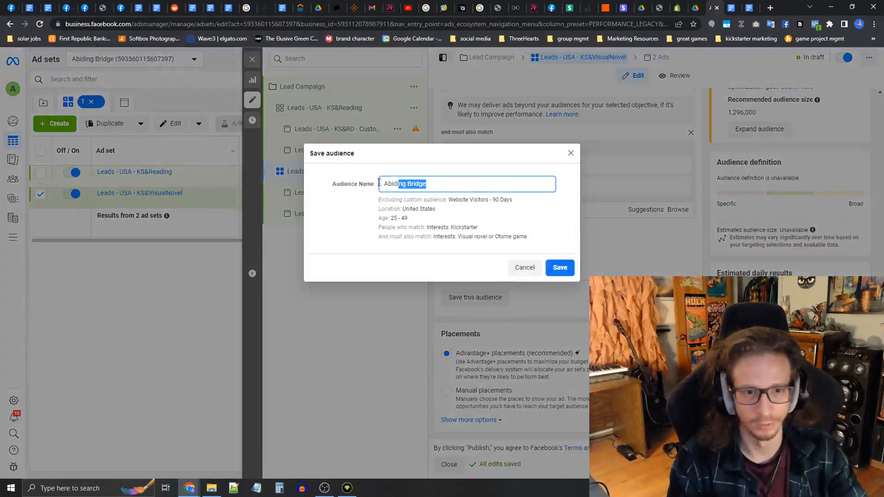
{"action": "type", "text": "KS&*"}
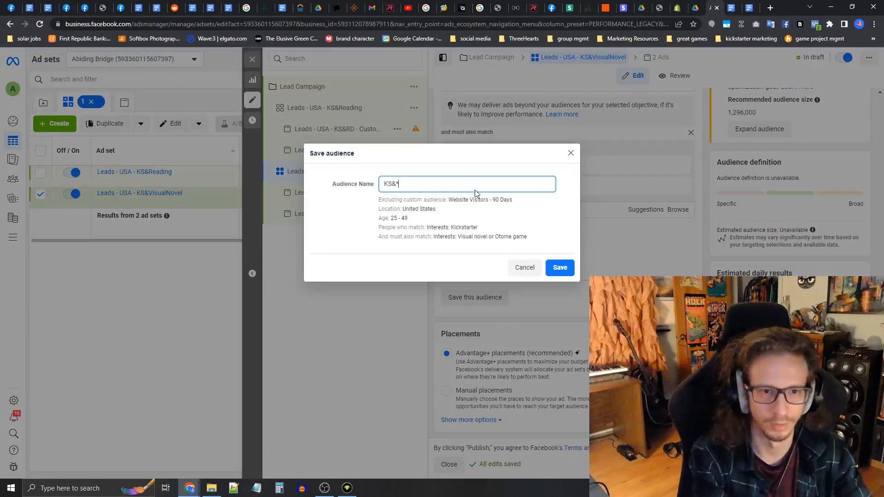
{"action": "key", "text": "BackSpace"}
{"action": "type", "text": "VisualNovel"}
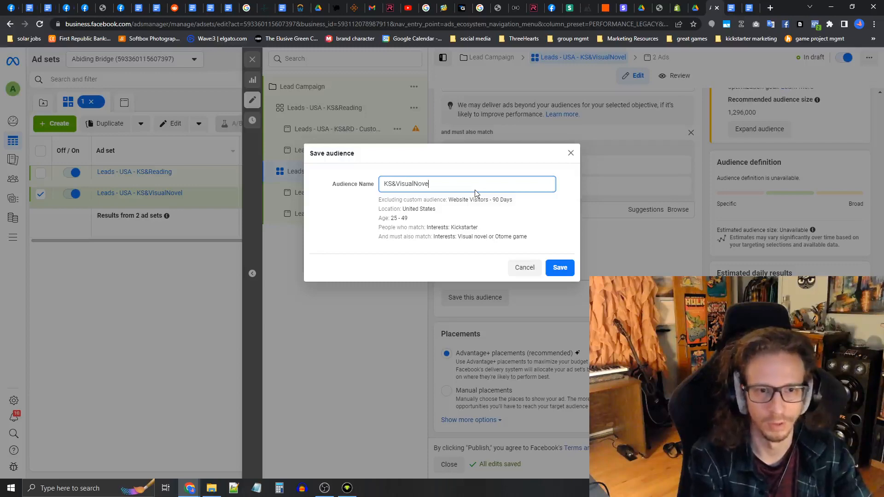
{"action": "left_click", "coordinate": [560, 270]}
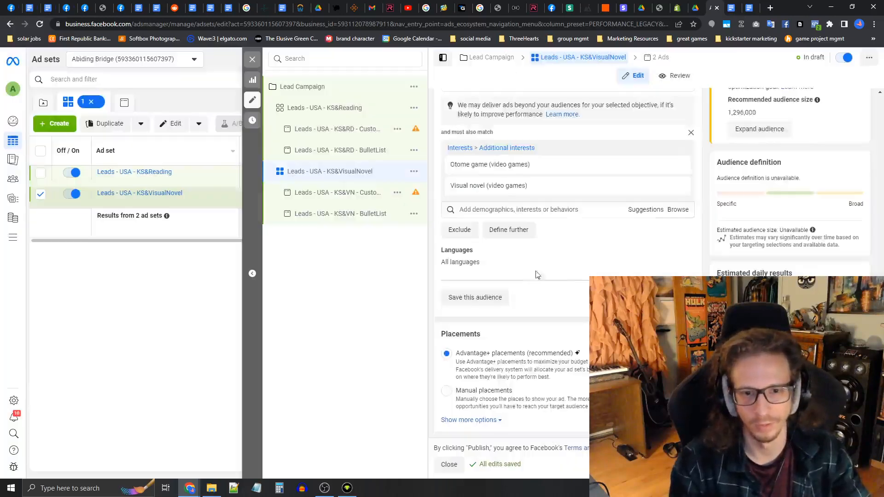
- Switch the ad set's audience source to Saved audience and check which saved audiences are offered
{"action": "scroll", "coordinate": [530, 304], "scroll_direction": "up", "scroll_amount": 15}
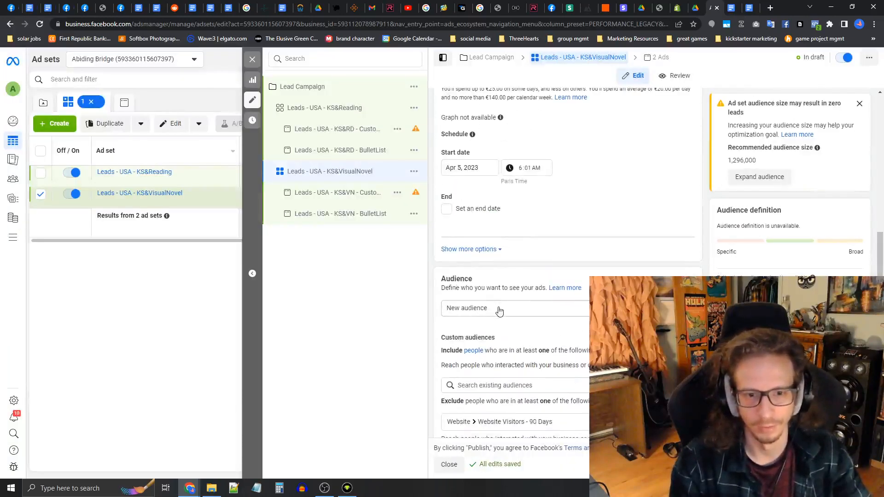
{"action": "scroll", "coordinate": [534, 313], "scroll_direction": "down", "scroll_amount": 1}
{"action": "left_click", "coordinate": [510, 266]}
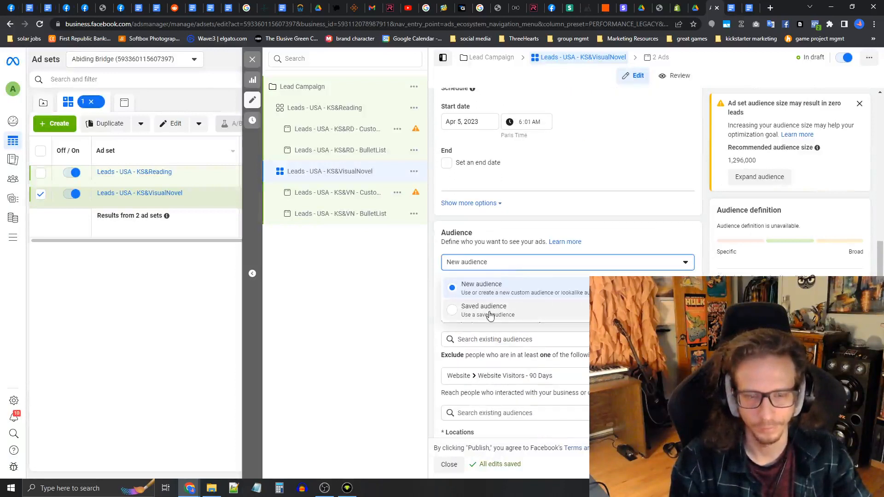
{"action": "left_click", "coordinate": [491, 263]}
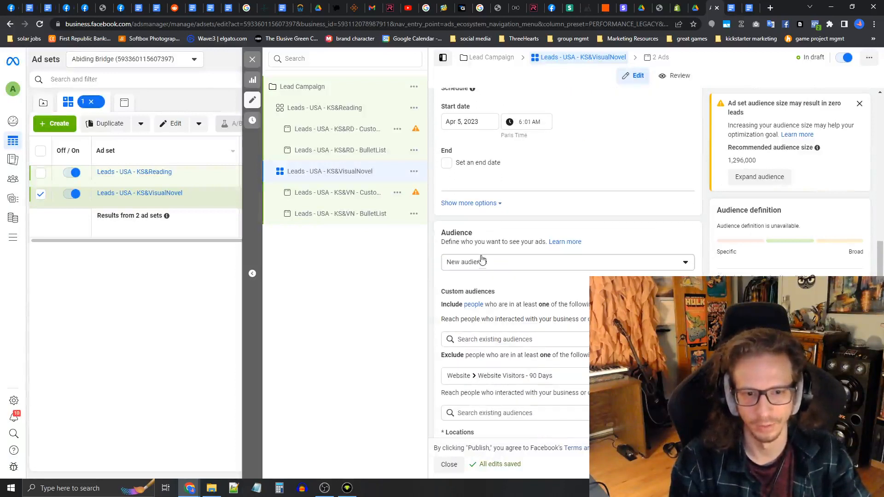
{"action": "left_click", "coordinate": [475, 263]}
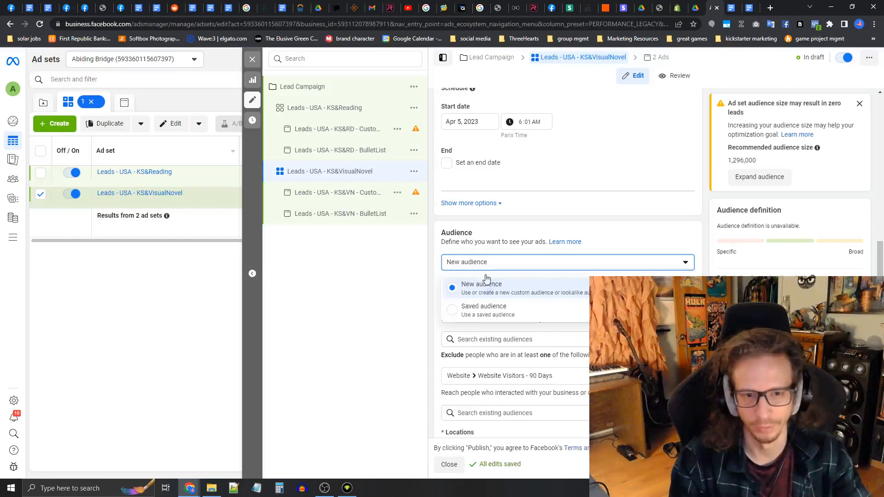
{"action": "left_click", "coordinate": [470, 313]}
{"action": "left_click", "coordinate": [510, 289]}
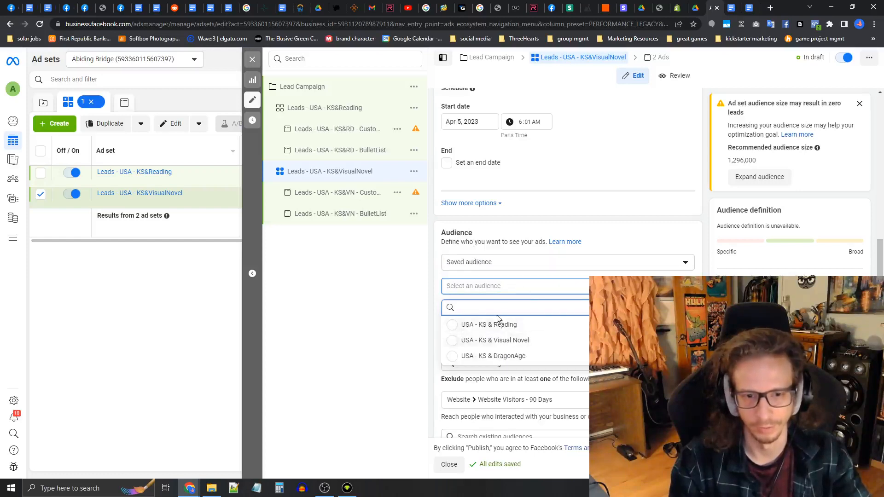
{"action": "left_click", "coordinate": [507, 291]}
{"action": "left_click", "coordinate": [583, 261]}
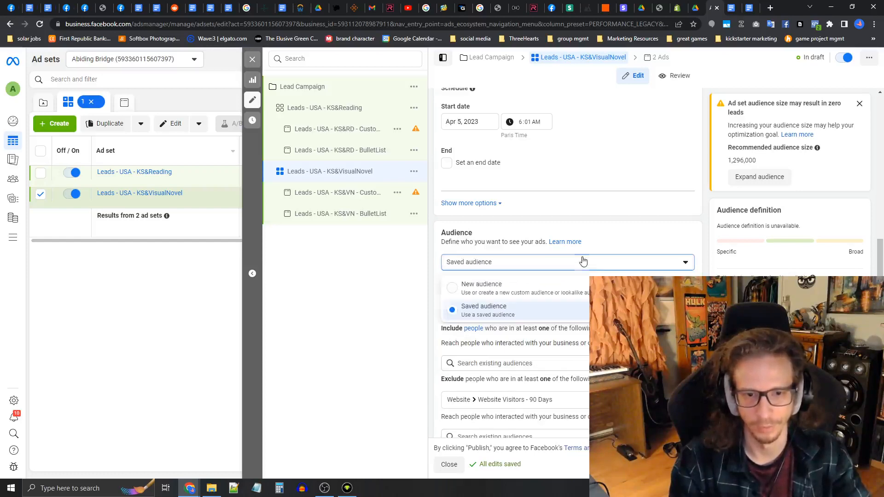
{"action": "left_click", "coordinate": [645, 246]}
{"action": "scroll", "coordinate": [638, 245], "scroll_direction": "down", "scroll_amount": 4}
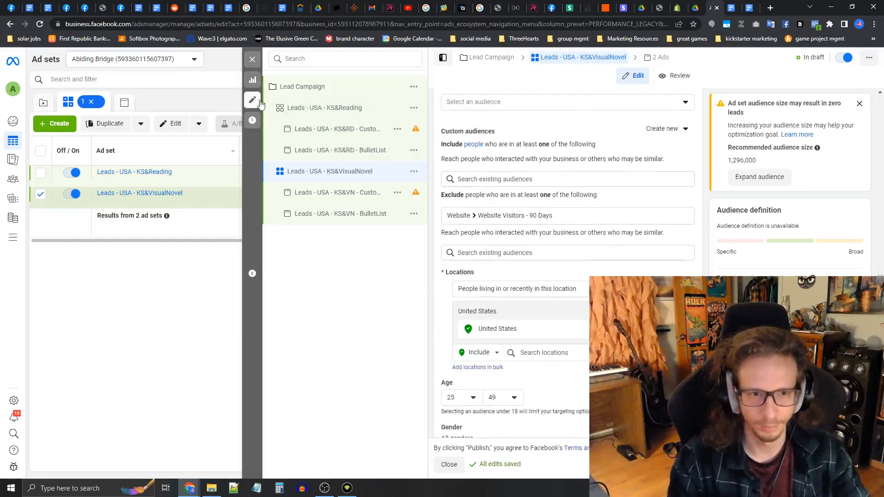
- Close the ad set editor and review the draft ads, ad sets and campaign up for publishing, then cancel without publishing
{"action": "left_click", "coordinate": [255, 62]}
{"action": "left_click", "coordinate": [461, 241]}
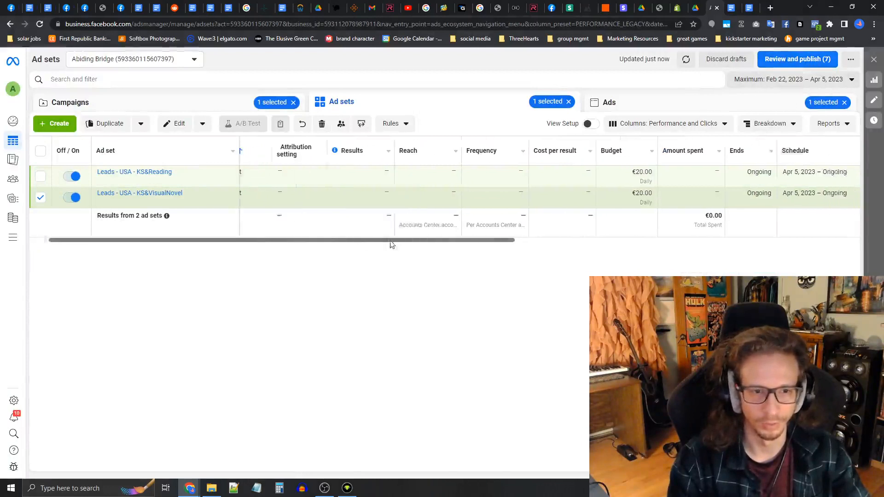
{"action": "left_click", "coordinate": [765, 62]}
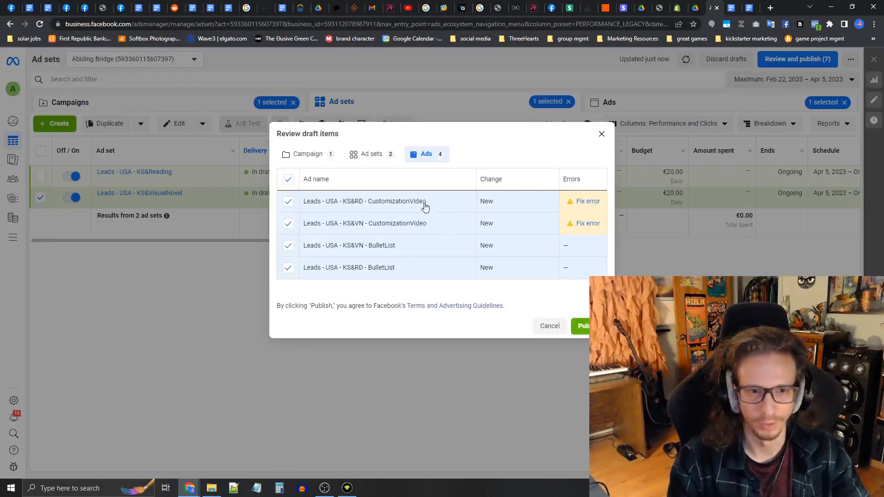
{"action": "left_click", "coordinate": [359, 155]}
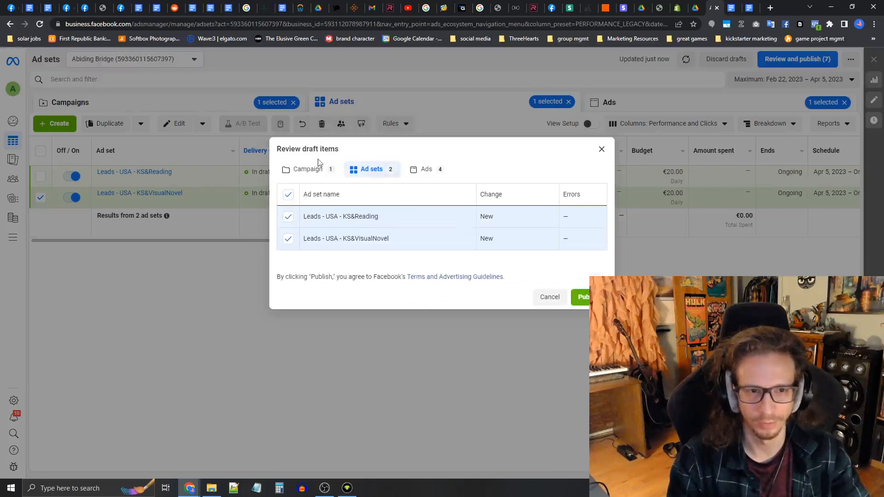
{"action": "left_click", "coordinate": [317, 159]}
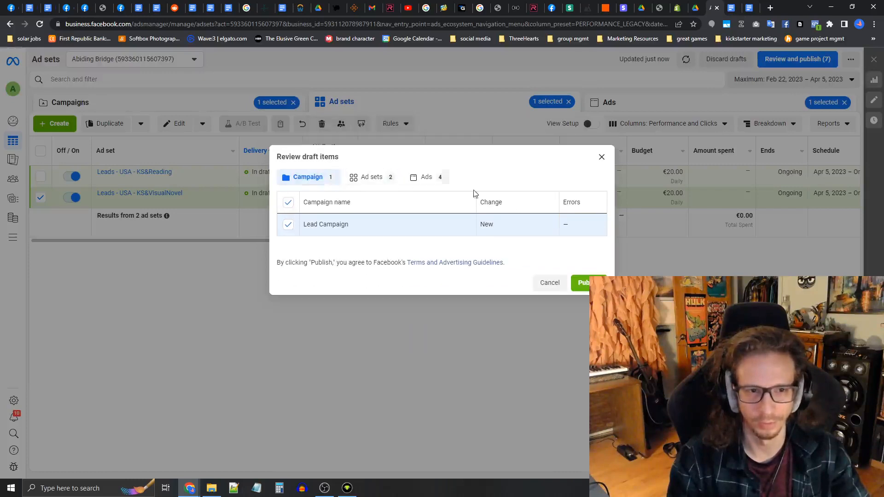
{"action": "left_click", "coordinate": [545, 286]}
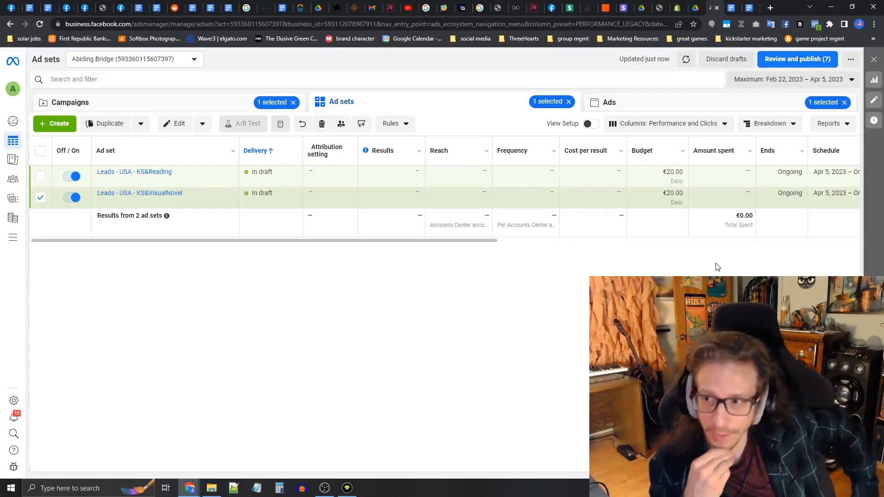
- Switch to the Funnel Worksheet in Google Docs and read the General Recommendations on re-using ad and landing page content for Kickstarter
{"action": "left_click", "coordinate": [749, 9]}
{"action": "scroll", "coordinate": [720, 174], "scroll_direction": "up", "scroll_amount": 5}
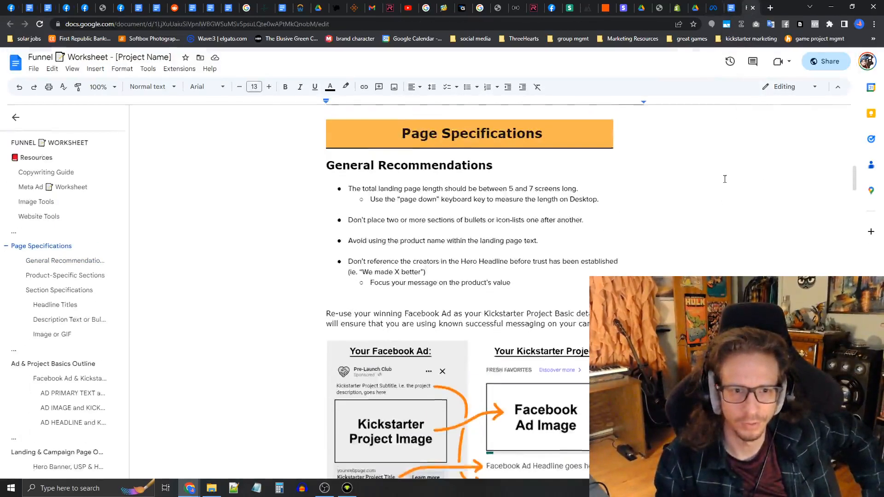
{"action": "scroll", "coordinate": [724, 180], "scroll_direction": "down", "scroll_amount": 2}
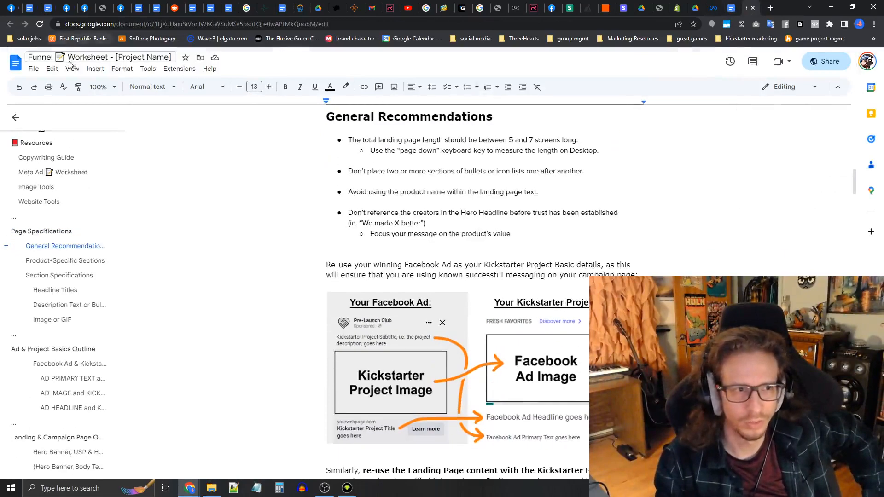
{"action": "scroll", "coordinate": [461, 295], "scroll_direction": "down", "scroll_amount": 3}
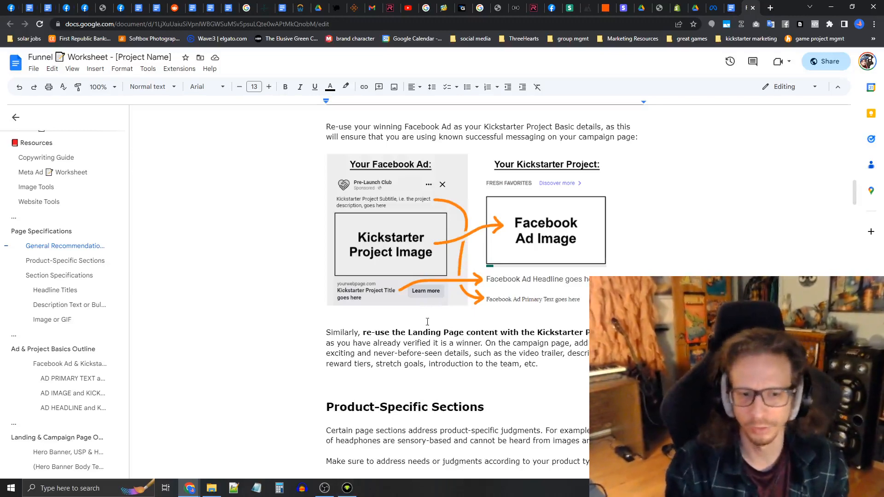
{"action": "left_click_drag", "start_coordinate": [380, 333], "coordinate": [465, 331]}
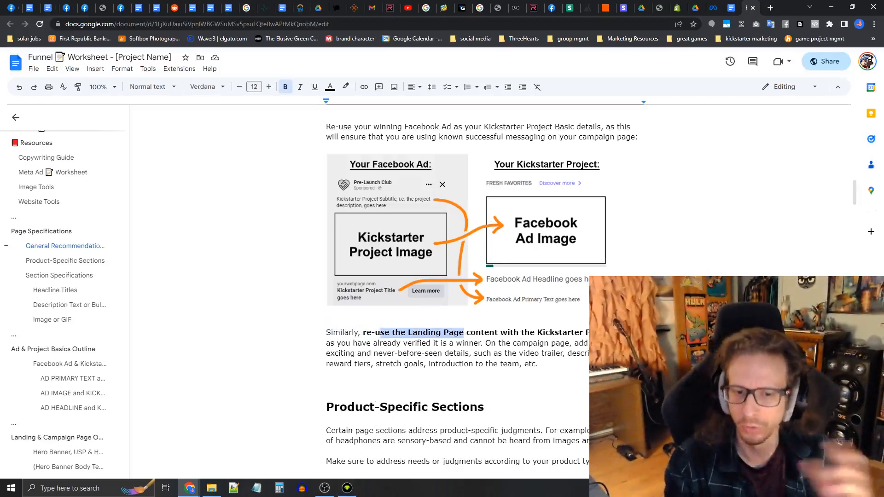
{"action": "left_click_drag", "start_coordinate": [536, 333], "coordinate": [611, 332]}
- Look through the worksheet's section specifications, ad basics, and landing and campaign page outlines, returning to the Facebook-ad-to-Kickstarter diagram
{"action": "scroll", "coordinate": [610, 332], "scroll_direction": "down", "scroll_amount": 7}
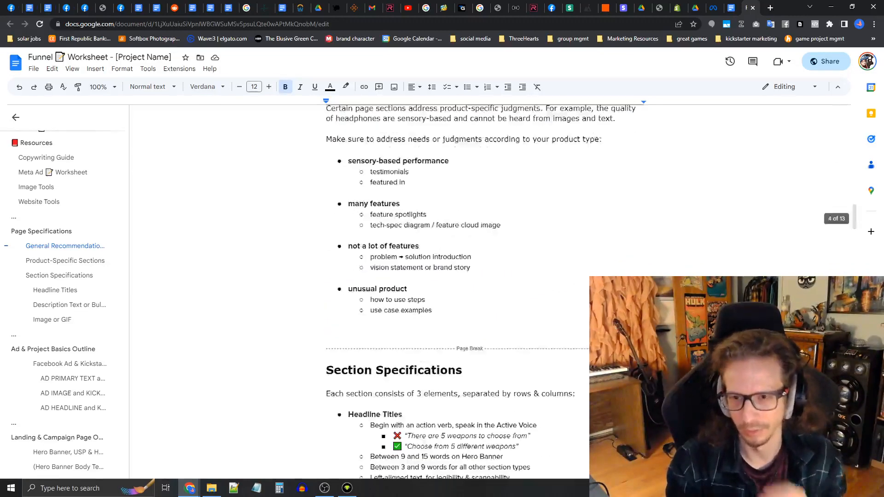
{"action": "scroll", "coordinate": [460, 290], "scroll_direction": "down", "scroll_amount": 20}
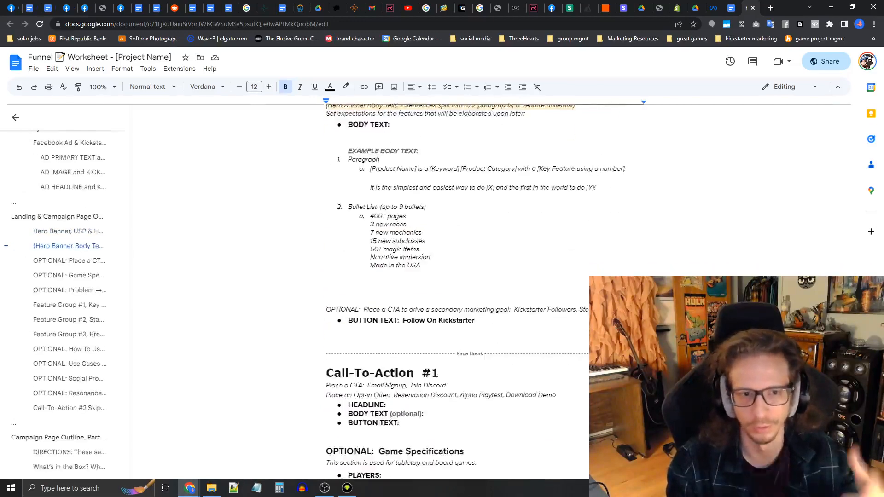
{"action": "scroll", "coordinate": [461, 290], "scroll_direction": "down", "scroll_amount": 20}
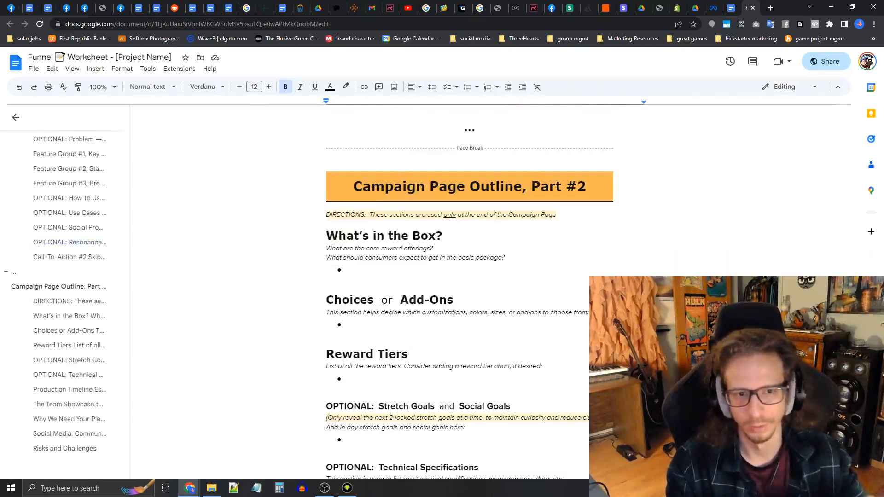
{"action": "scroll", "coordinate": [460, 290], "scroll_direction": "down", "scroll_amount": 3}
{"action": "scroll", "coordinate": [460, 290], "scroll_direction": "up", "scroll_amount": 20}
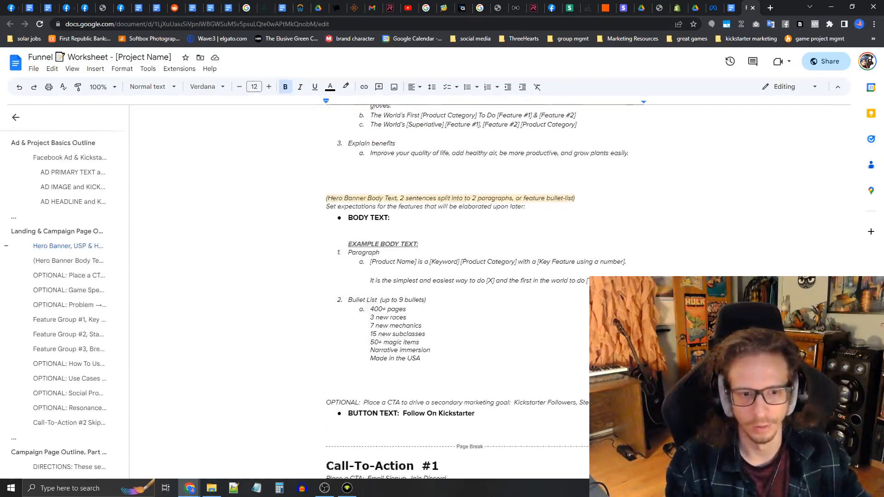
{"action": "scroll", "coordinate": [546, 340], "scroll_direction": "down", "scroll_amount": 1}
{"action": "scroll", "coordinate": [546, 341], "scroll_direction": "up", "scroll_amount": 10}
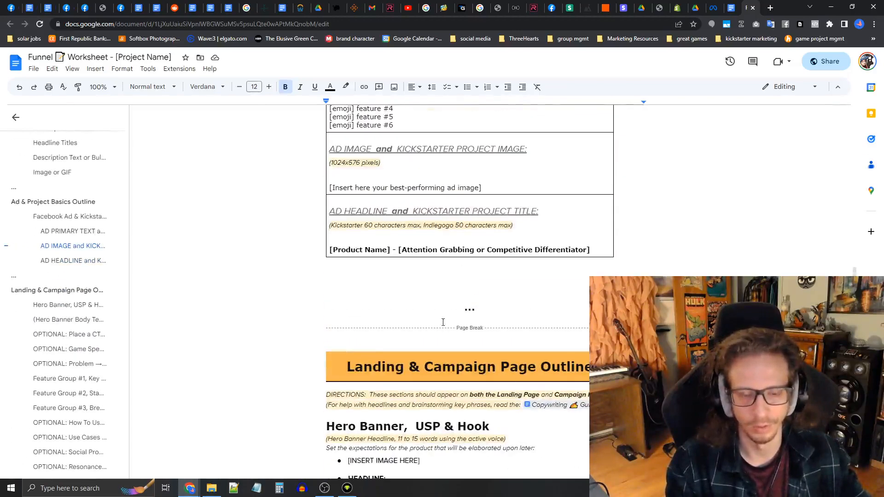
{"action": "scroll", "coordinate": [443, 322], "scroll_direction": "up", "scroll_amount": 20}
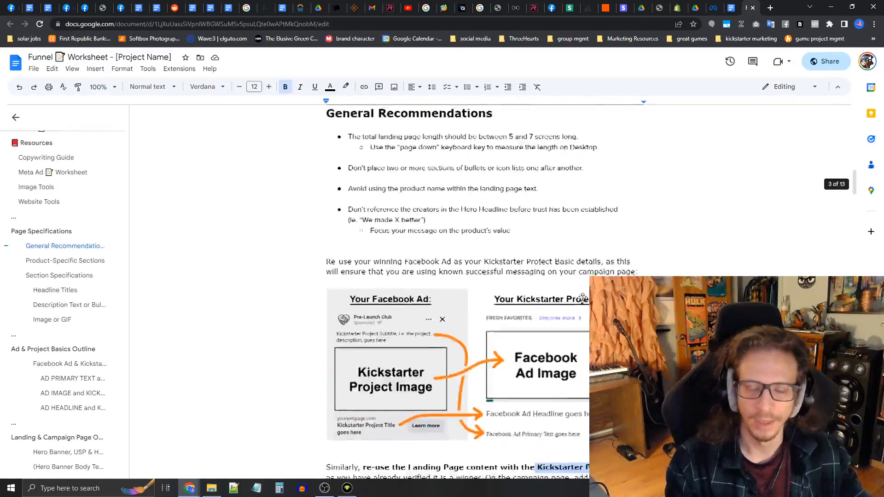
{"action": "scroll", "coordinate": [583, 297], "scroll_direction": "down", "scroll_amount": 3}
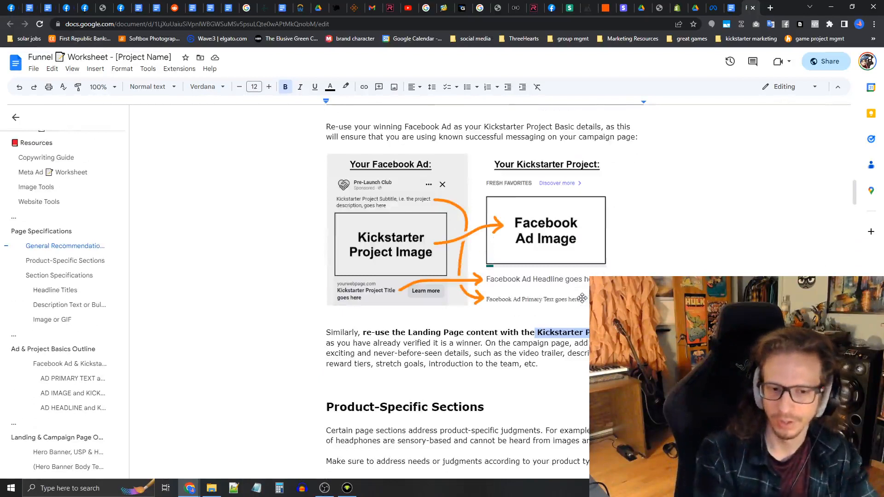